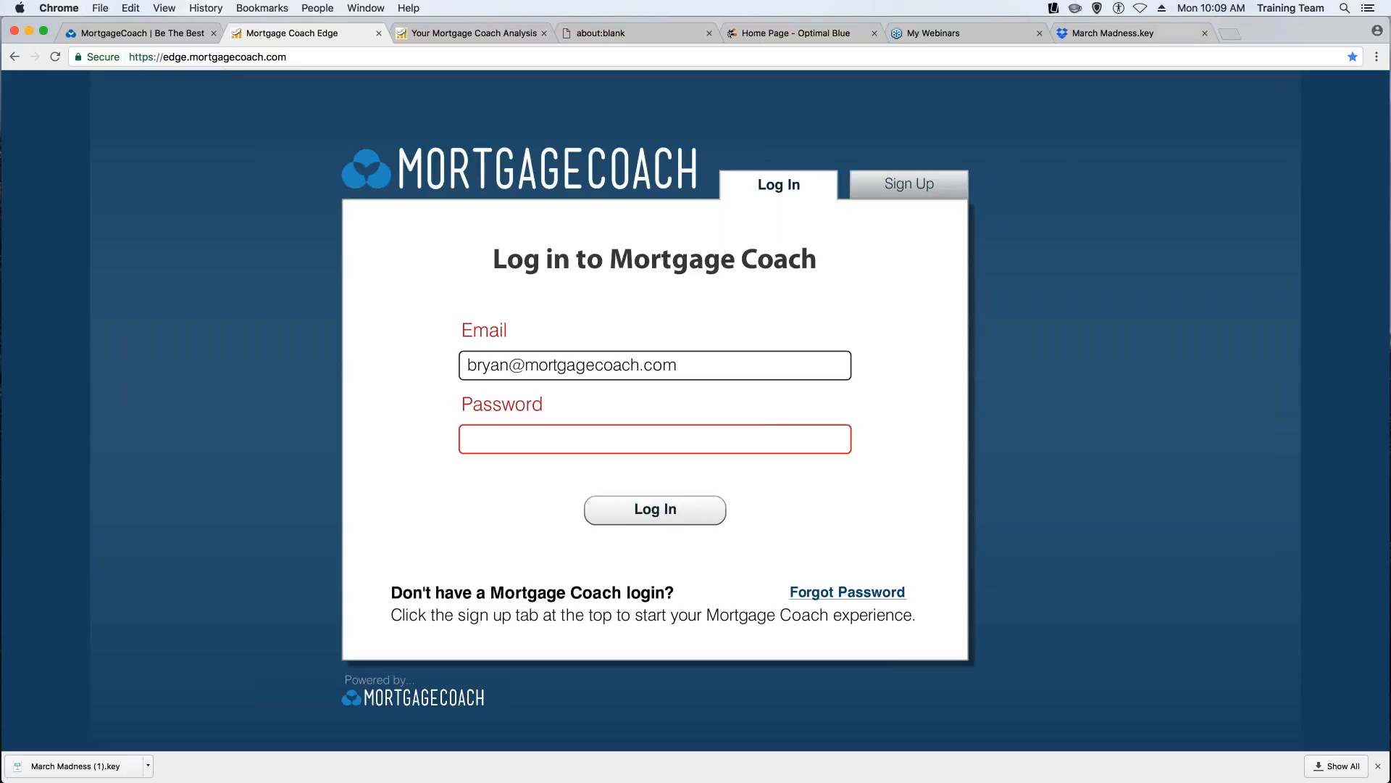
# Open the login page at edge.mortgagecoach.com in a new browser tab and close that tab again.
pyautogui.click(1228, 36)
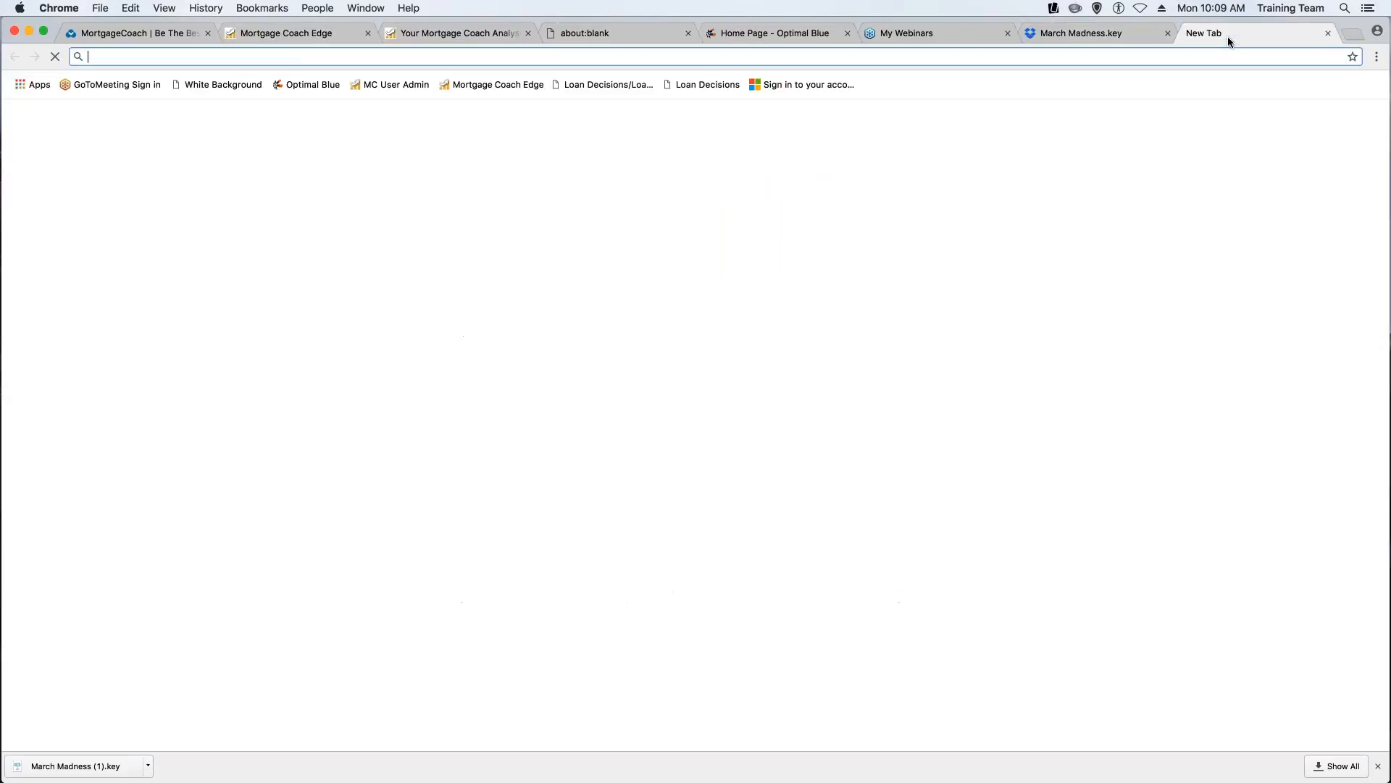
pyautogui.write('ed')
pyautogui.press('Return')
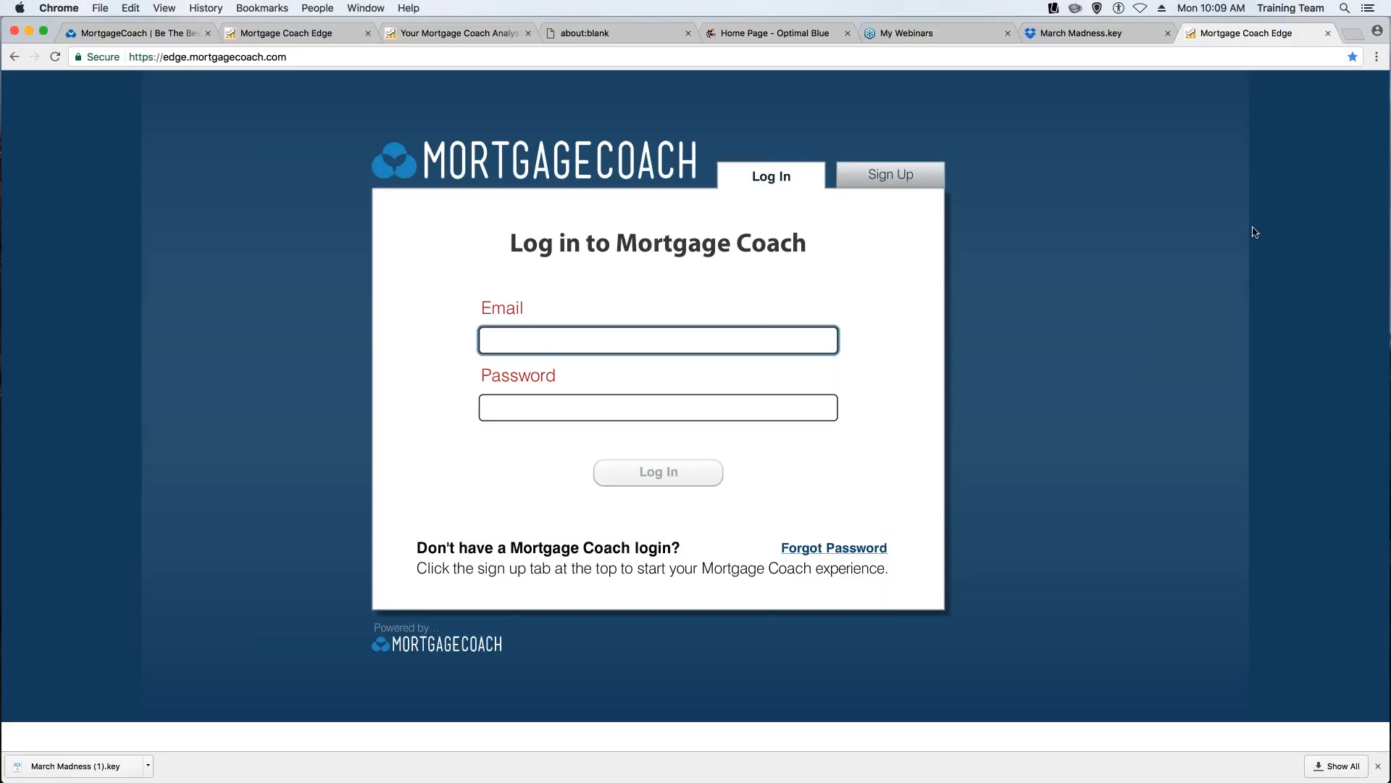
pyautogui.click(1328, 33)
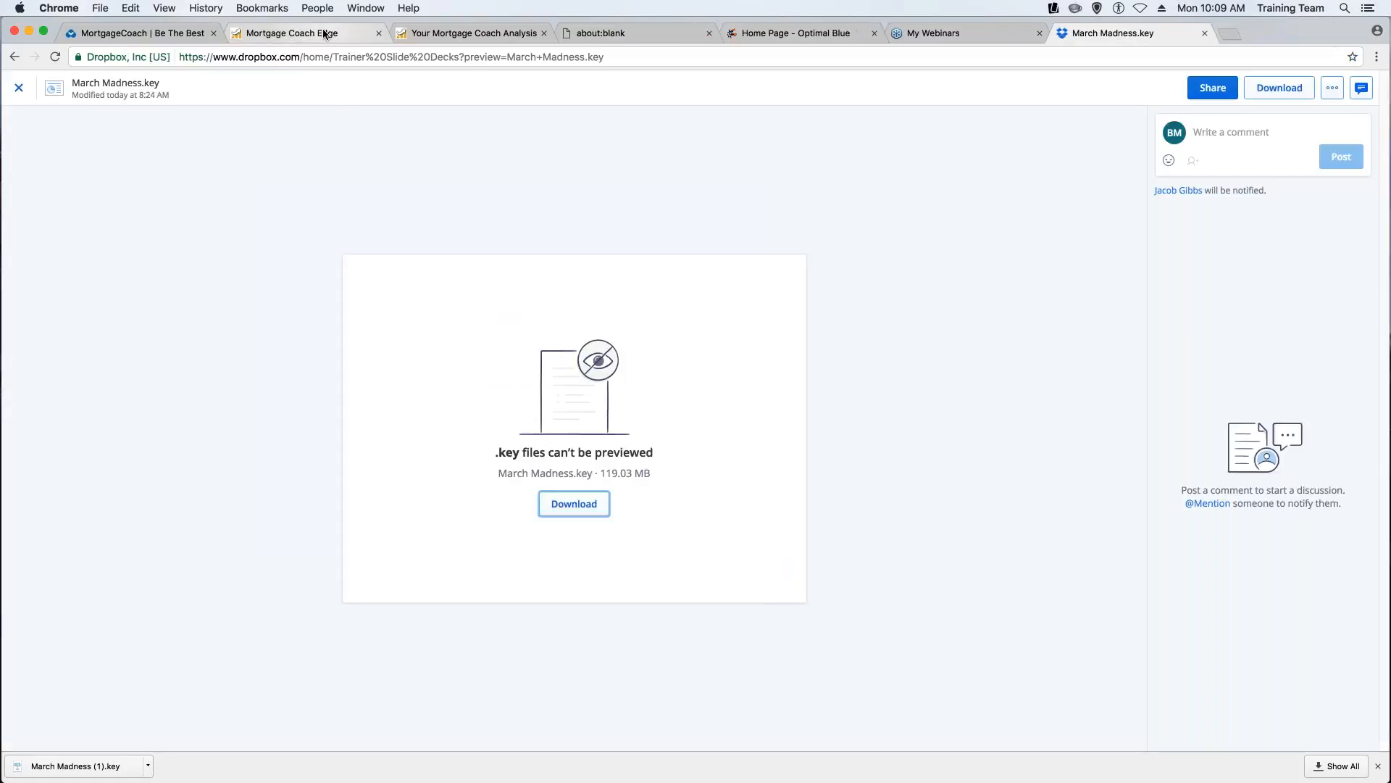
# Enter the account password on the Mortgage Coach login page that already has the e-mail filled in.
pyautogui.click(324, 33)
pyautogui.click(518, 433)
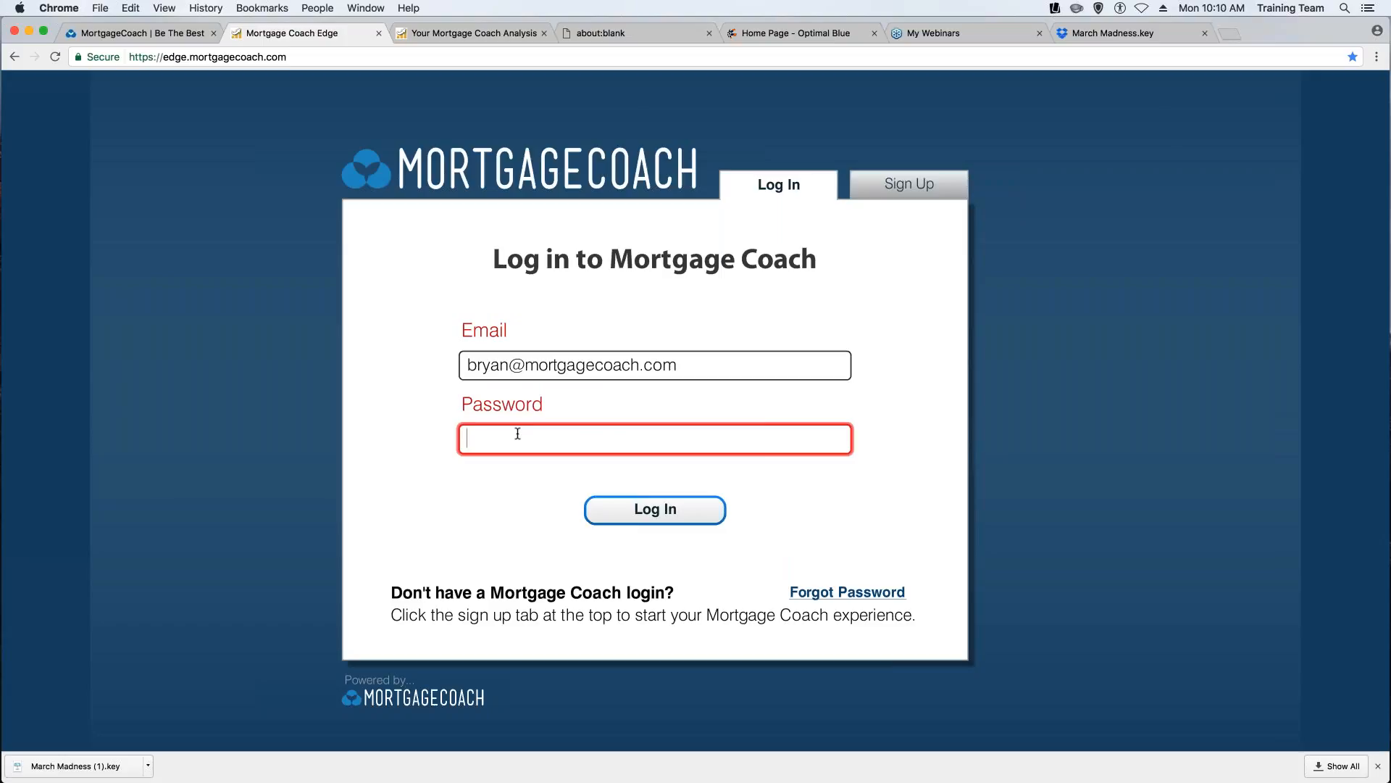
pyautogui.write('**')
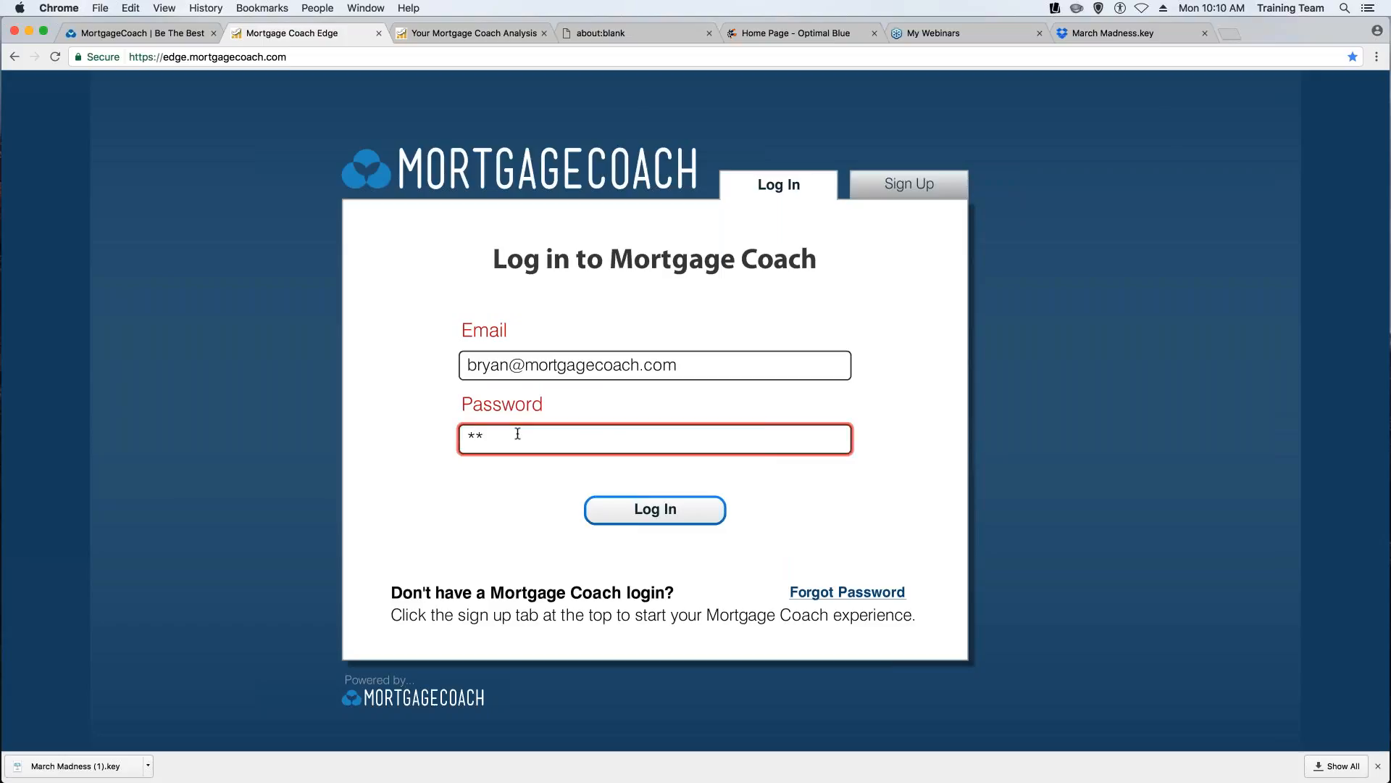
pyautogui.write('**********')
pyautogui.press('Return')
# Open the forgotten-password form, cancel it, and log in to Mortgage Coach with the entered credentials.
pyautogui.click(868, 592)
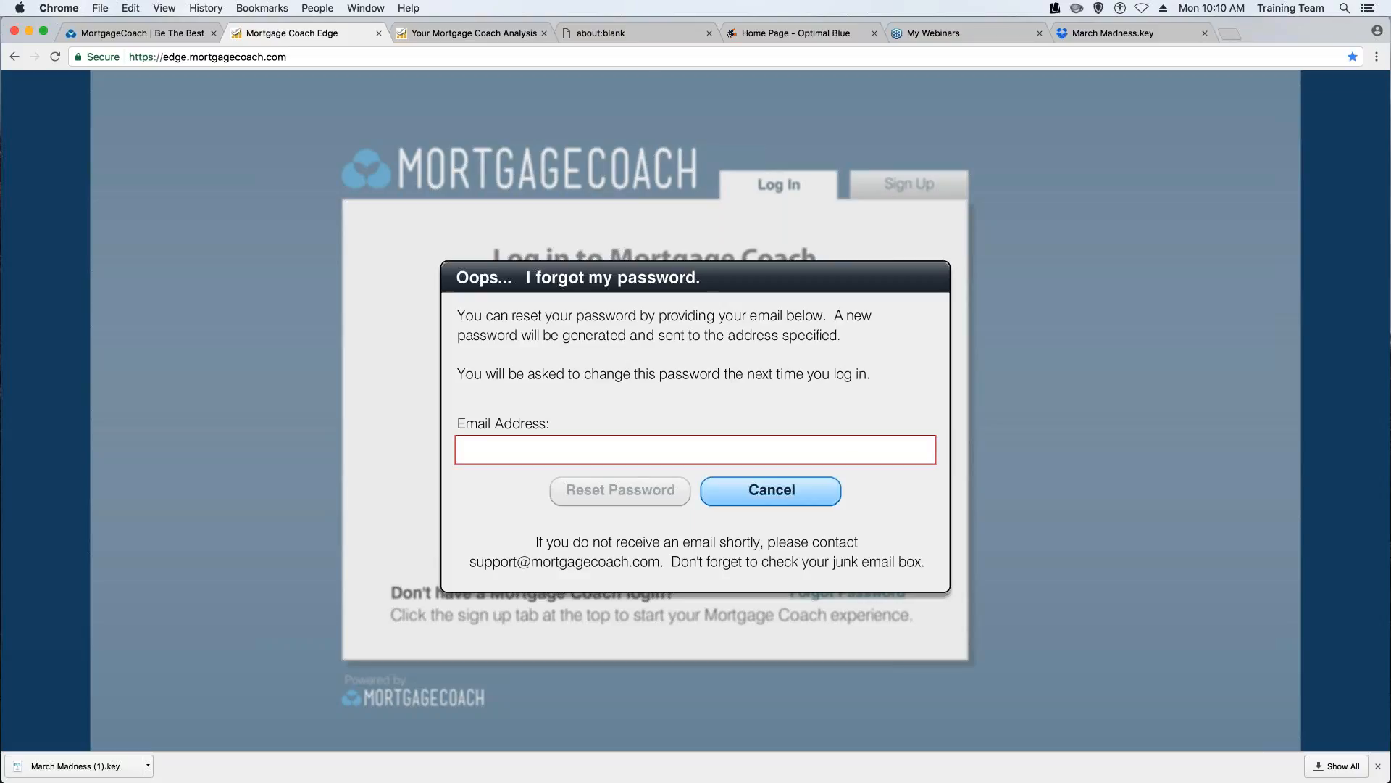
pyautogui.click(772, 490)
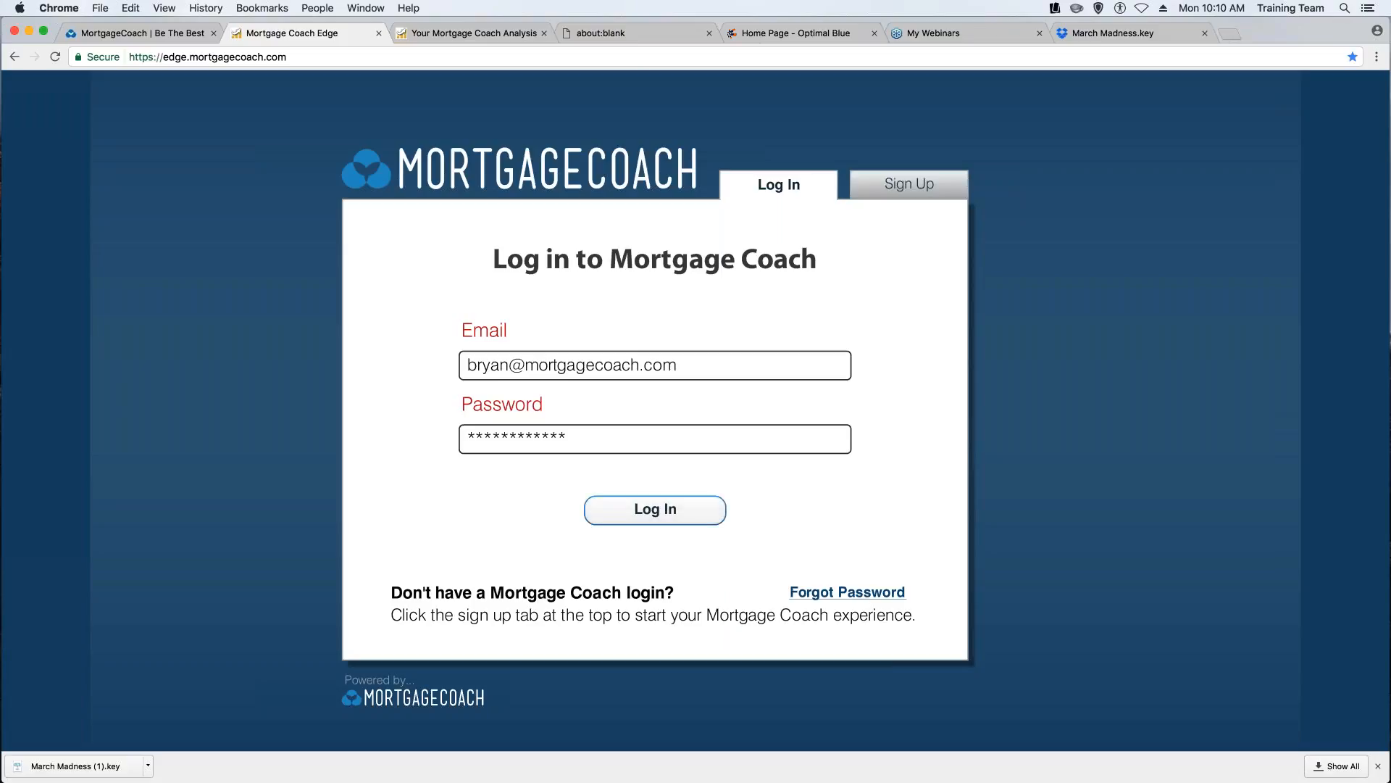
pyautogui.click(669, 517)
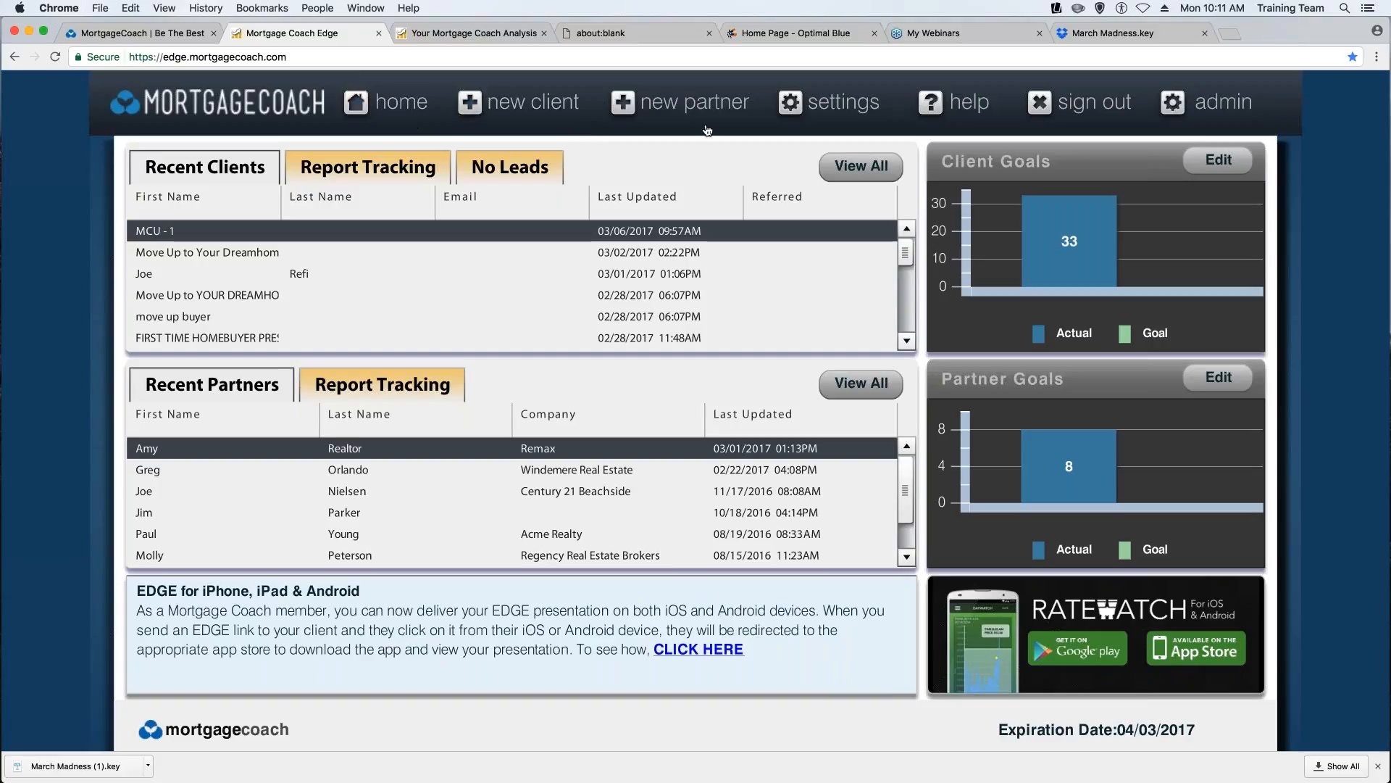
# View the contact information settings and compare them with the details shown on the Total Cost Analysis report.
pyautogui.click(842, 110)
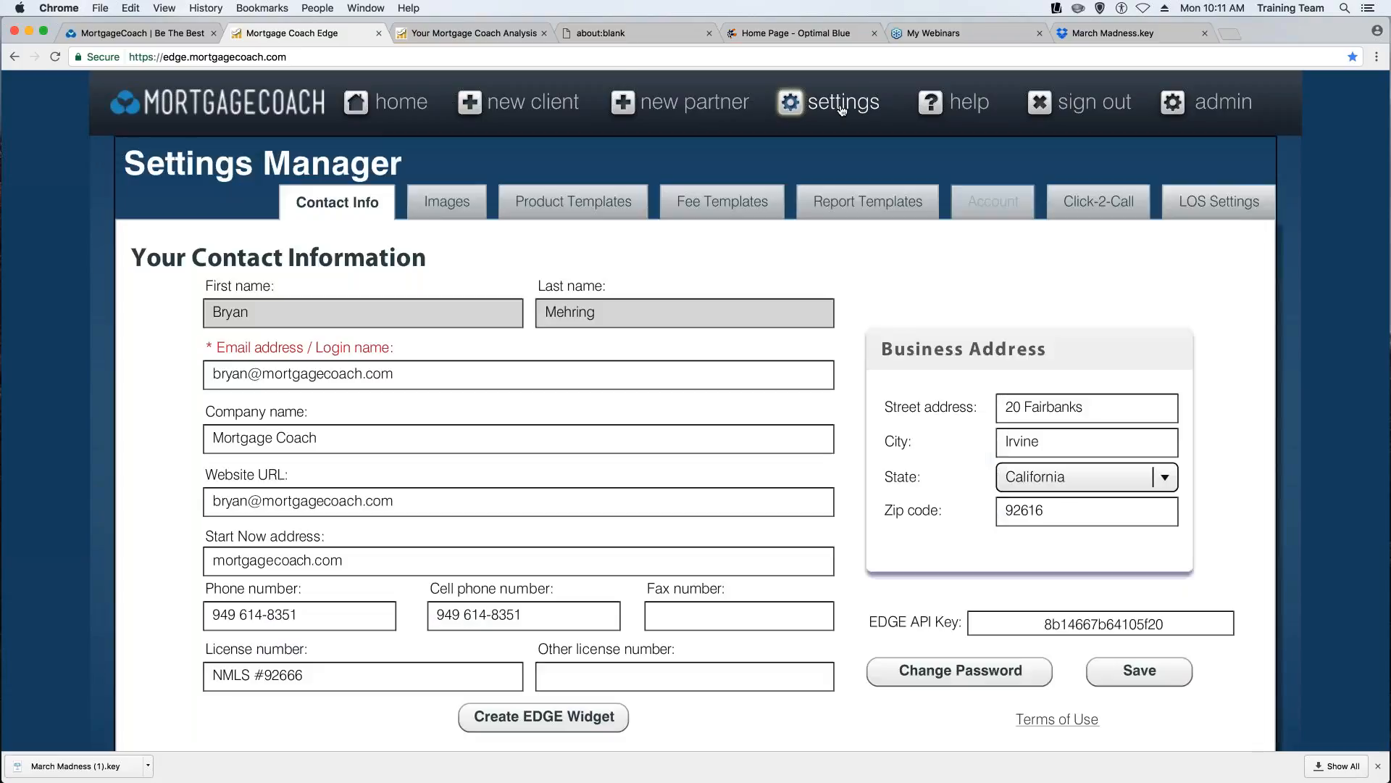
pyautogui.moveTo(313, 350)
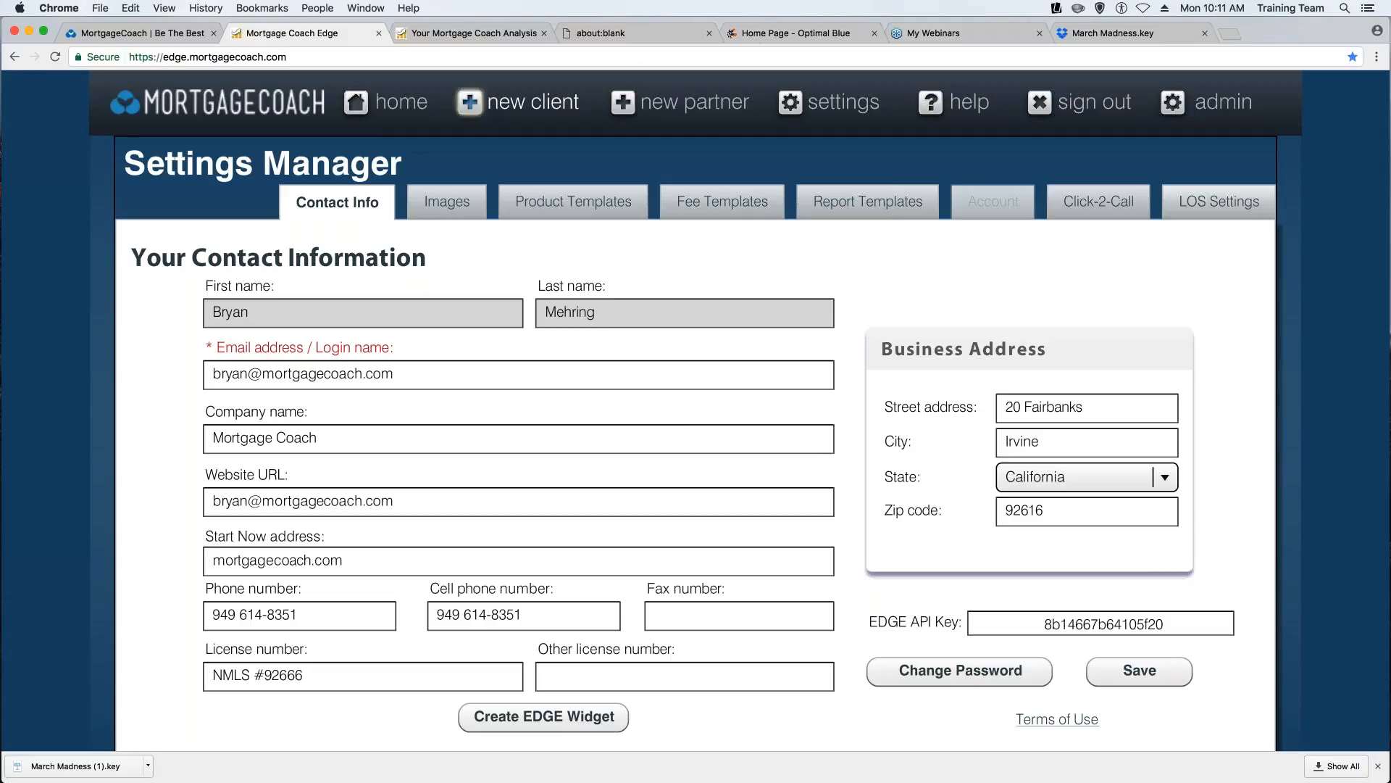
pyautogui.click(505, 34)
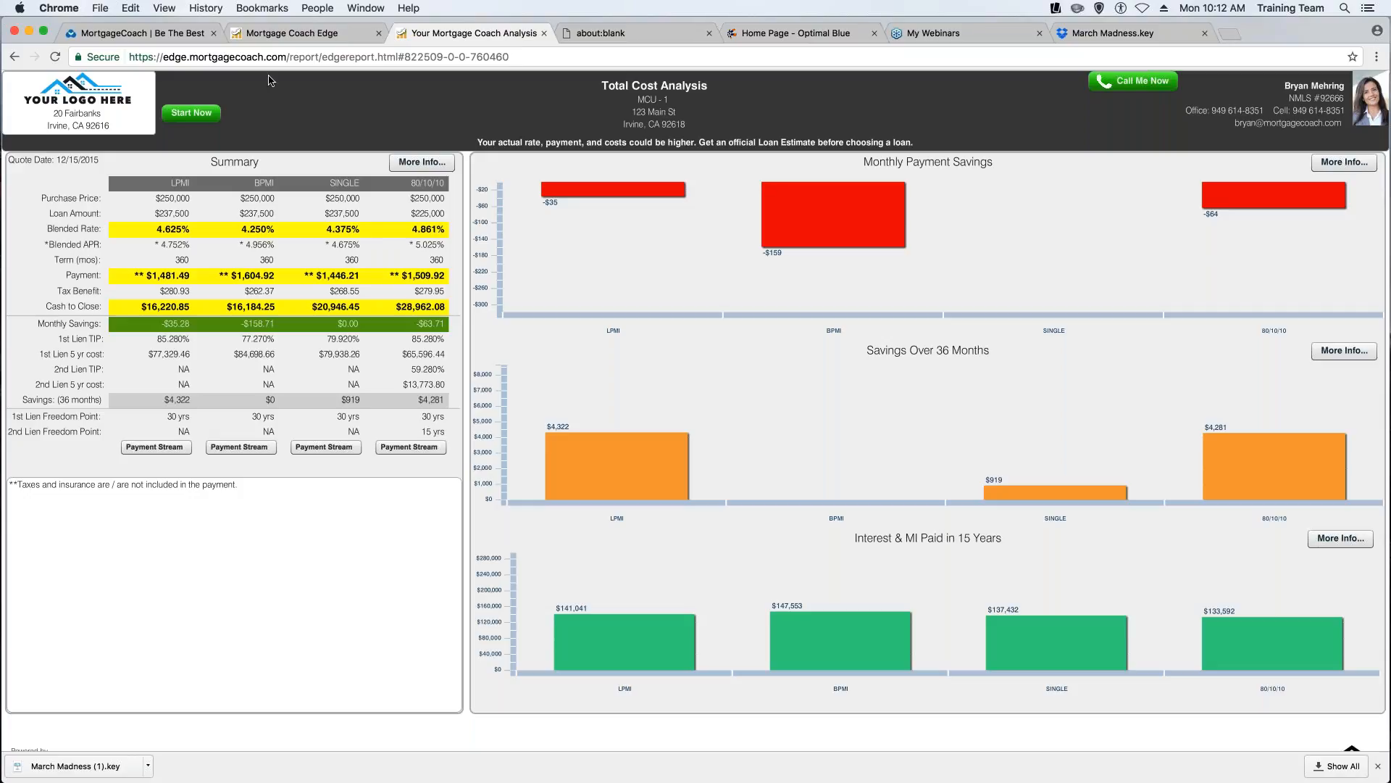
pyautogui.click(302, 36)
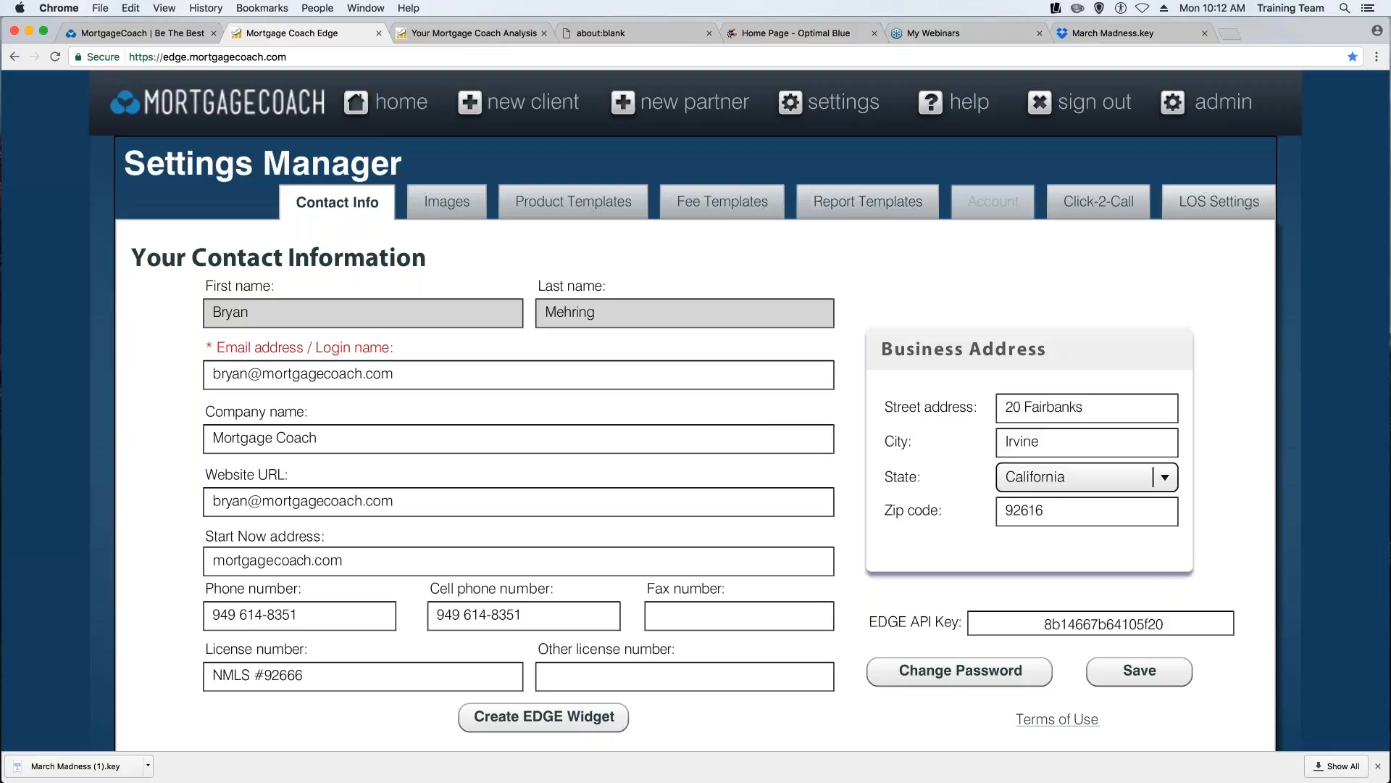
# Load edge.mortgagecoach.com once more in a separate tab to show the login address, and close it.
pyautogui.click(1232, 33)
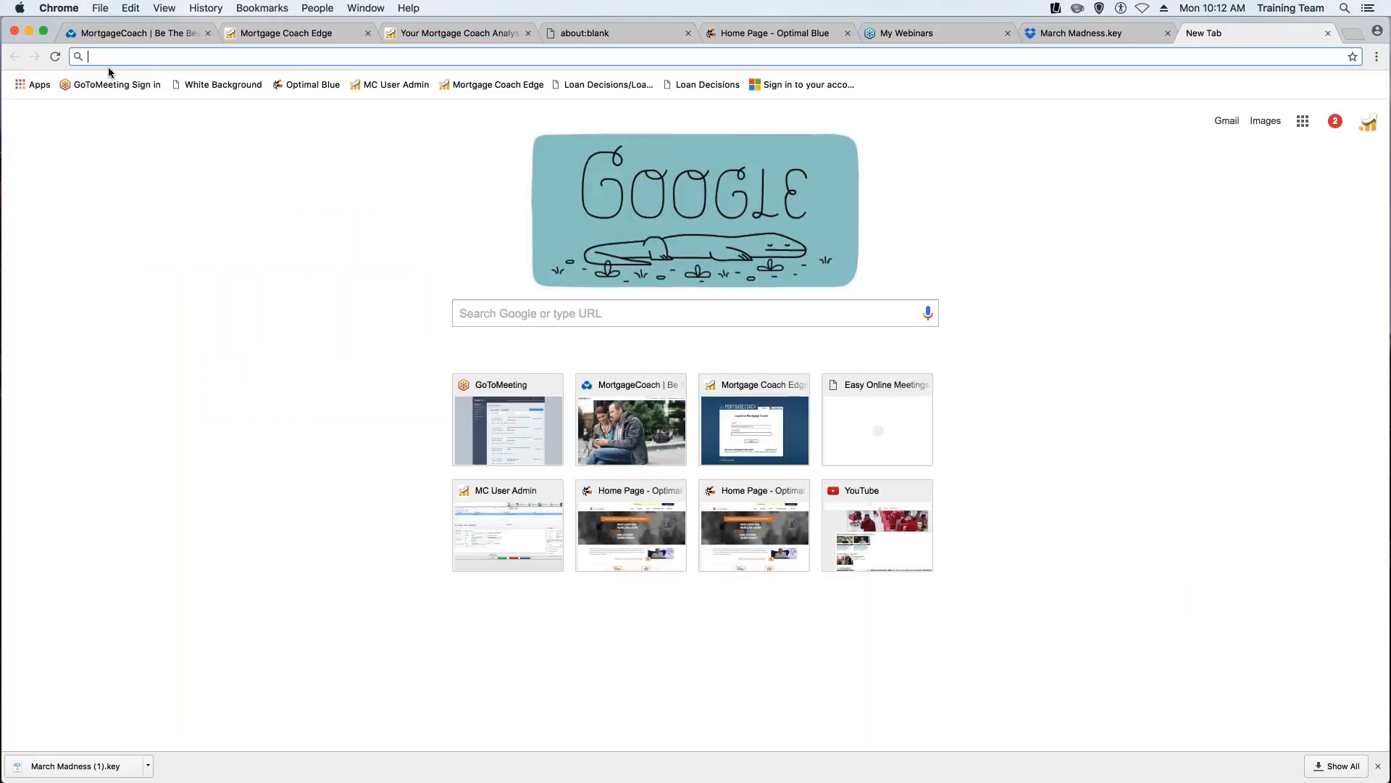
pyautogui.write('ed')
pyautogui.write('g')
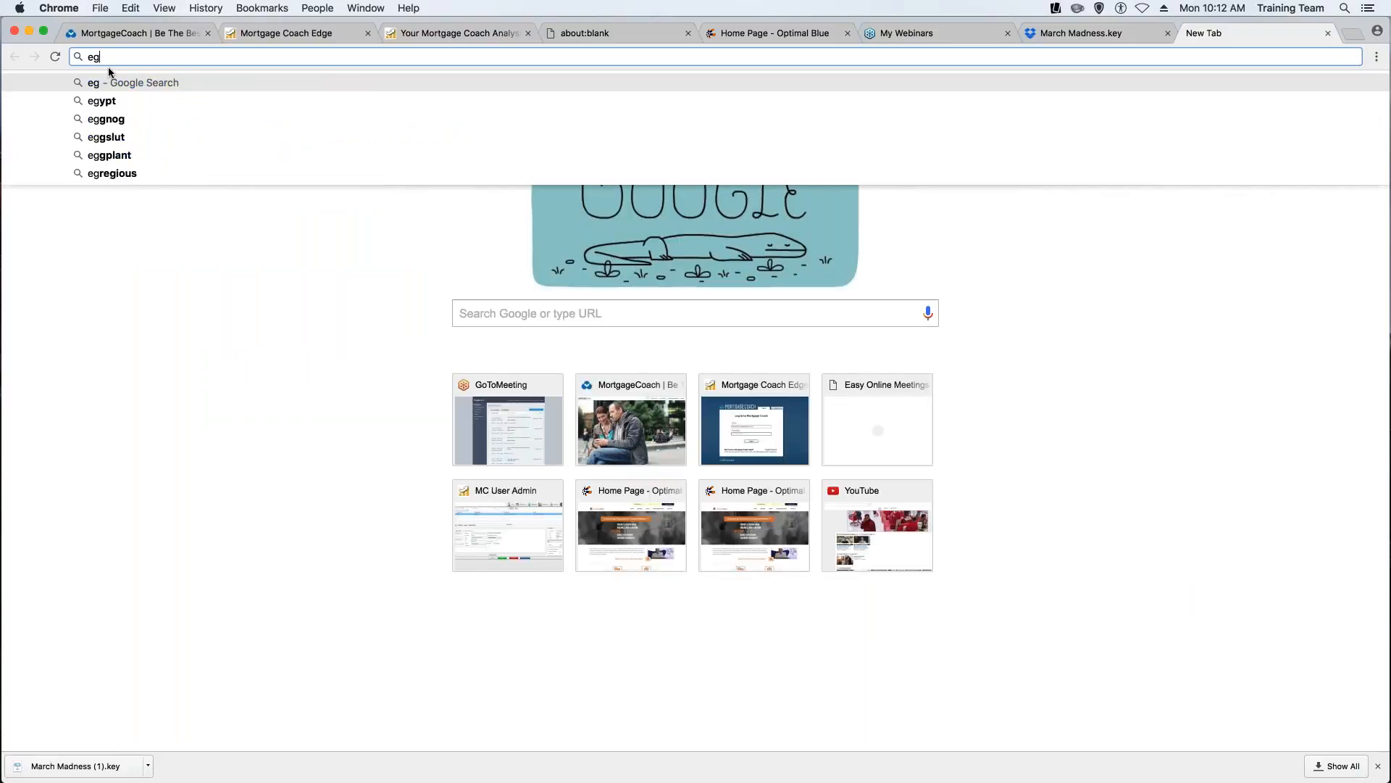
pyautogui.press('BackSpace')
pyautogui.write('dge.mortgagecoach.com')
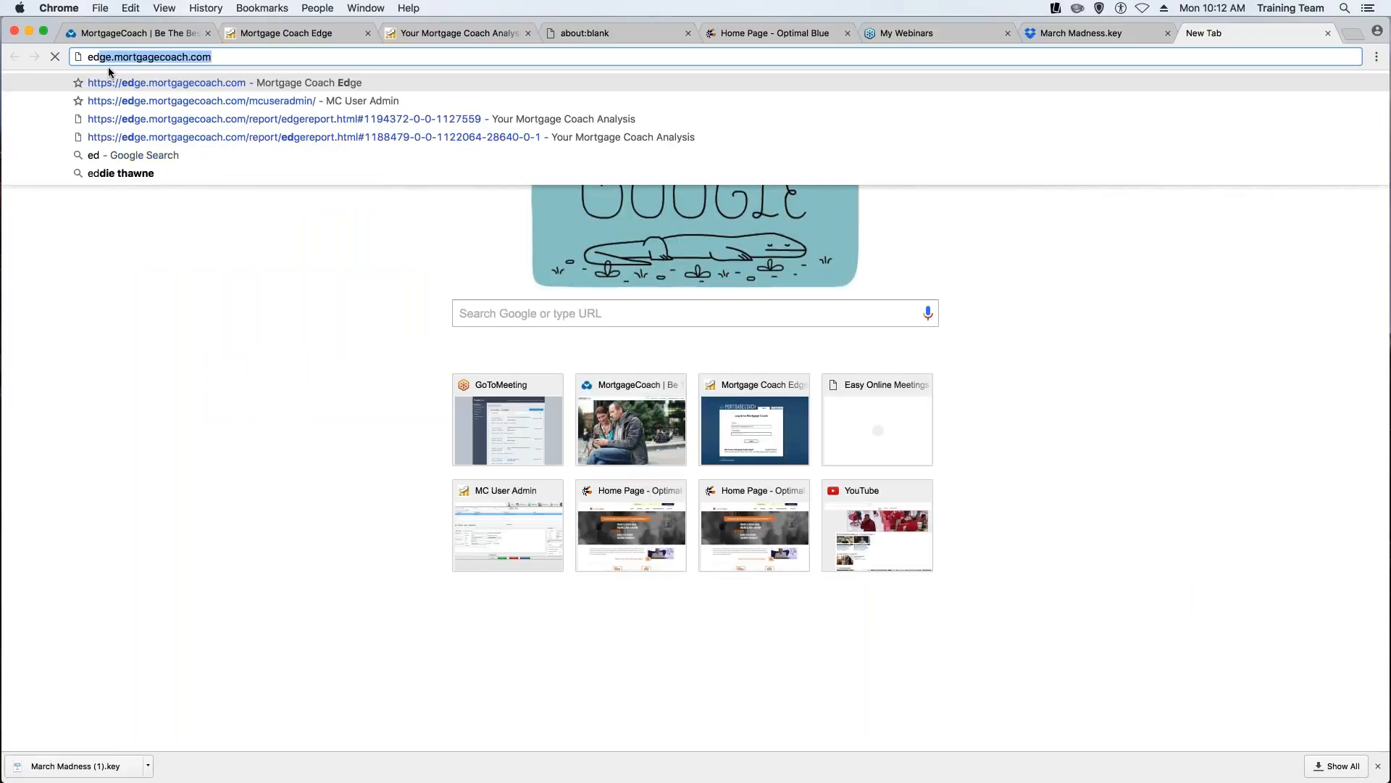
pyautogui.press('Return')
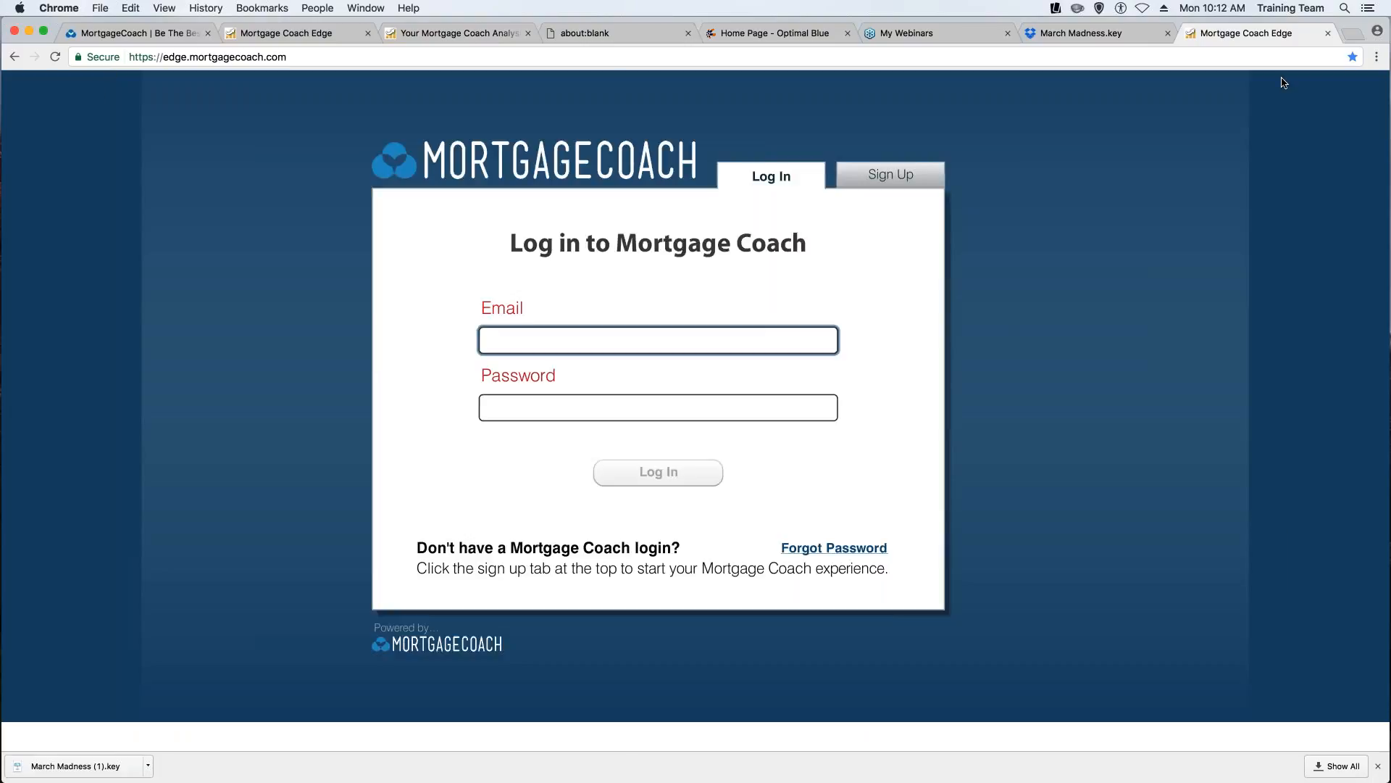
pyautogui.click(1330, 38)
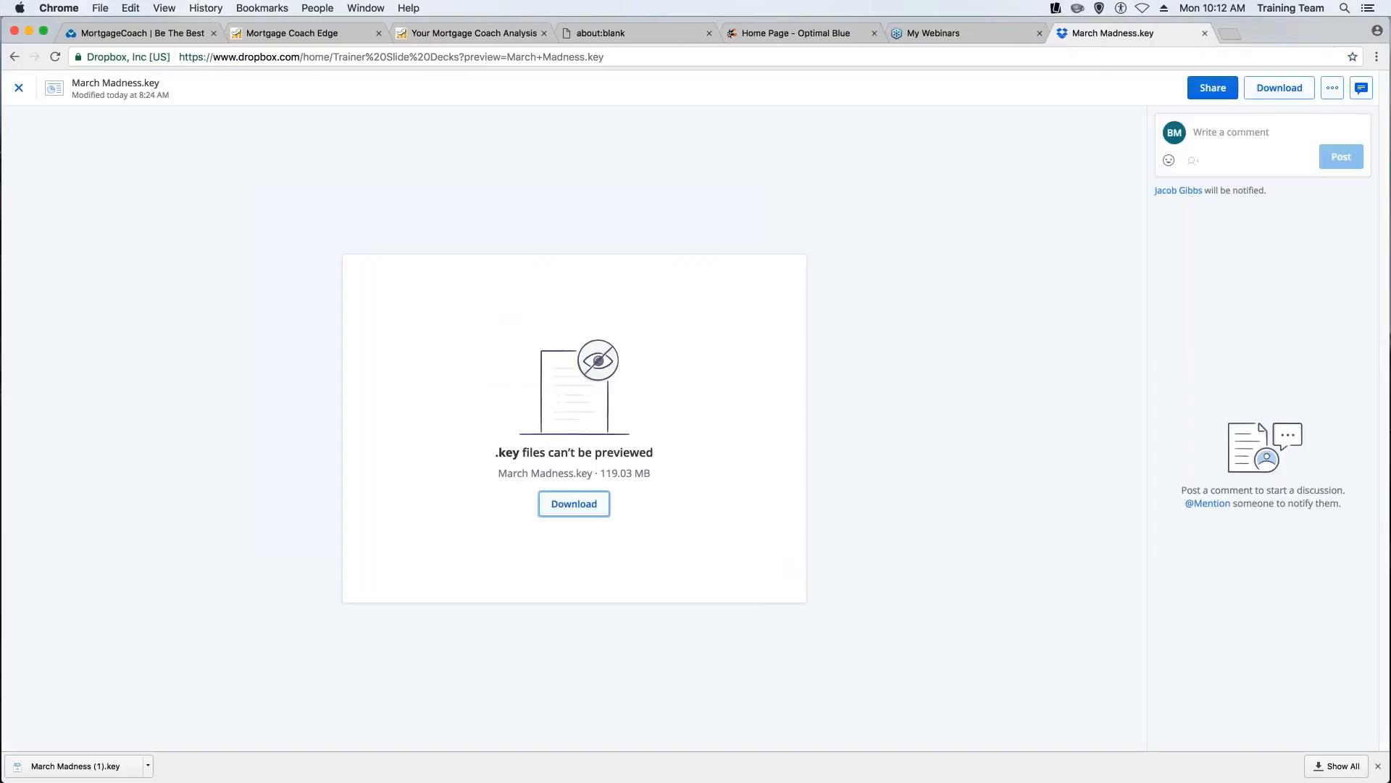
# Go back to the Mortgage Coach home dashboard and reopen the contact information in Settings Manager.
pyautogui.click(289, 37)
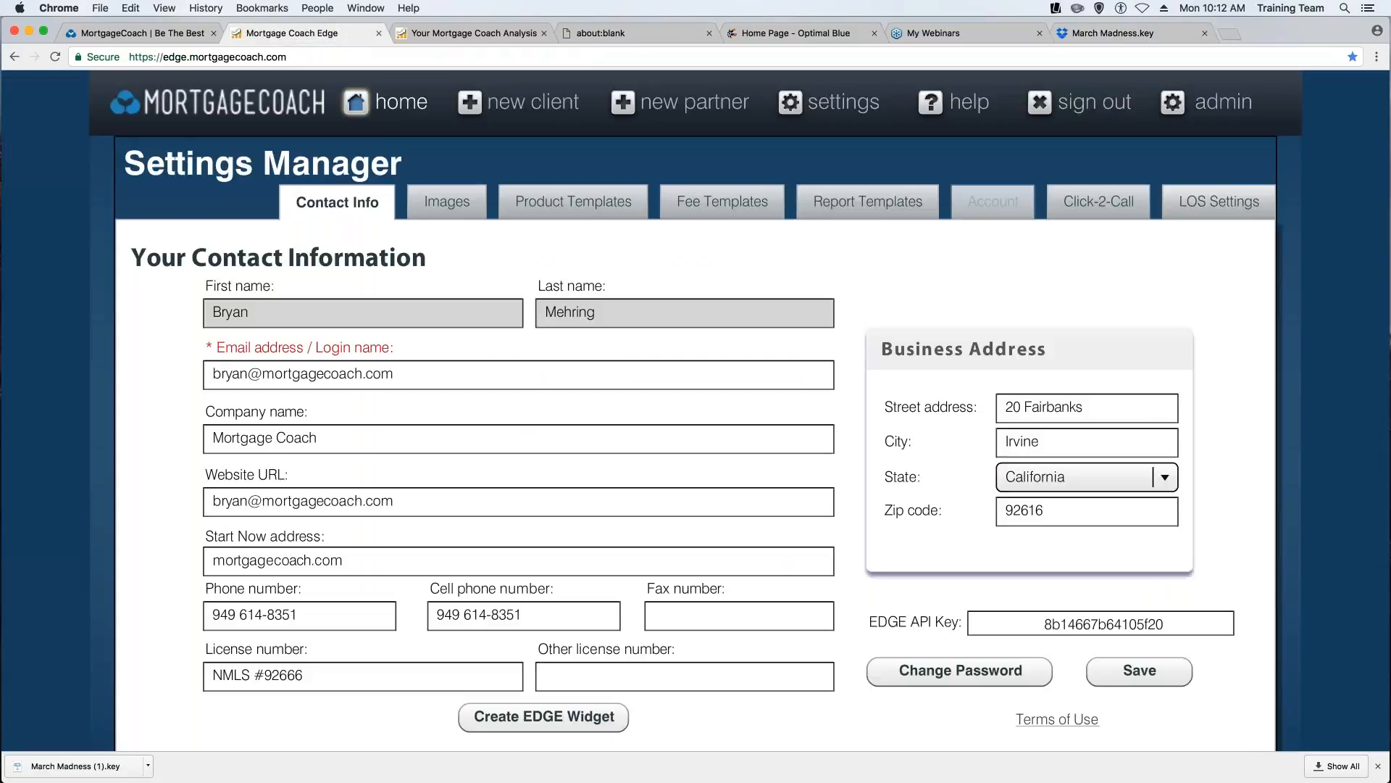
pyautogui.click(401, 106)
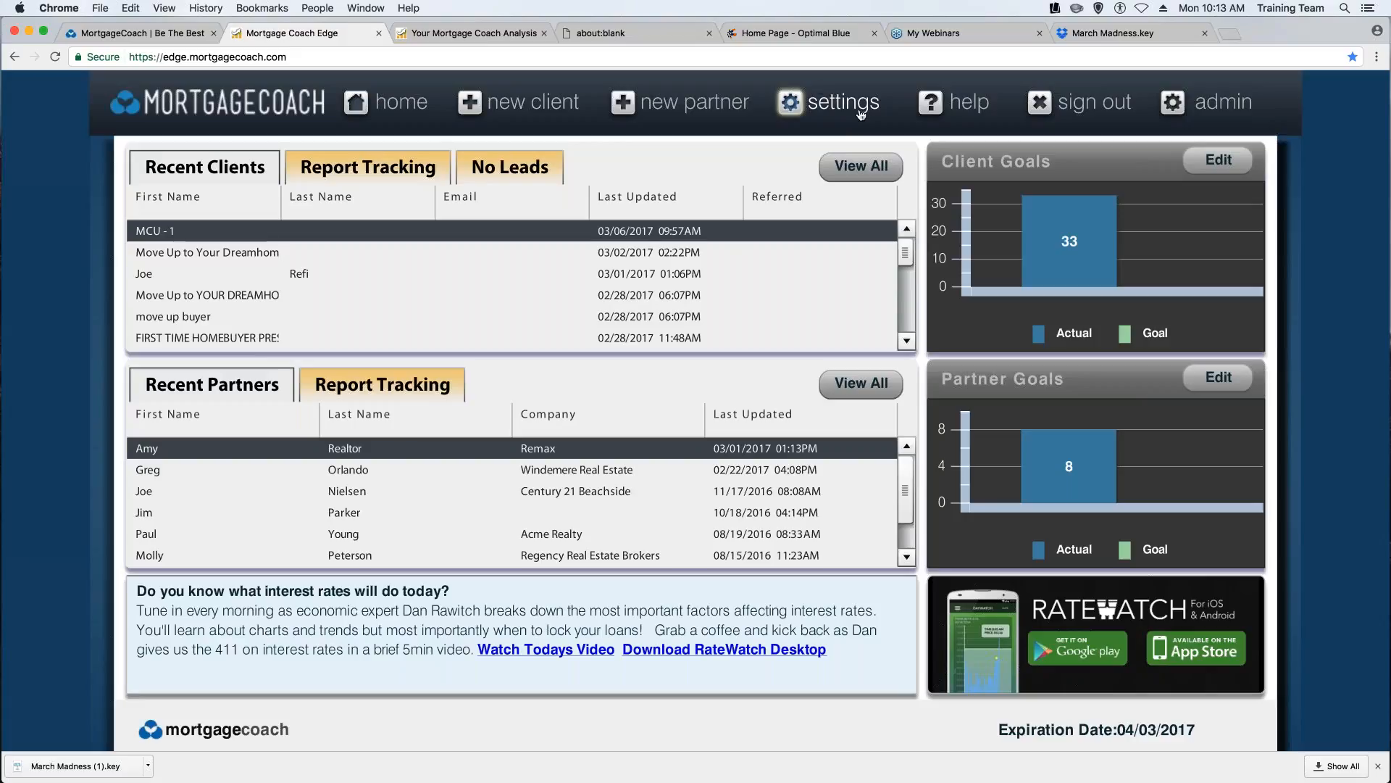
pyautogui.click(838, 110)
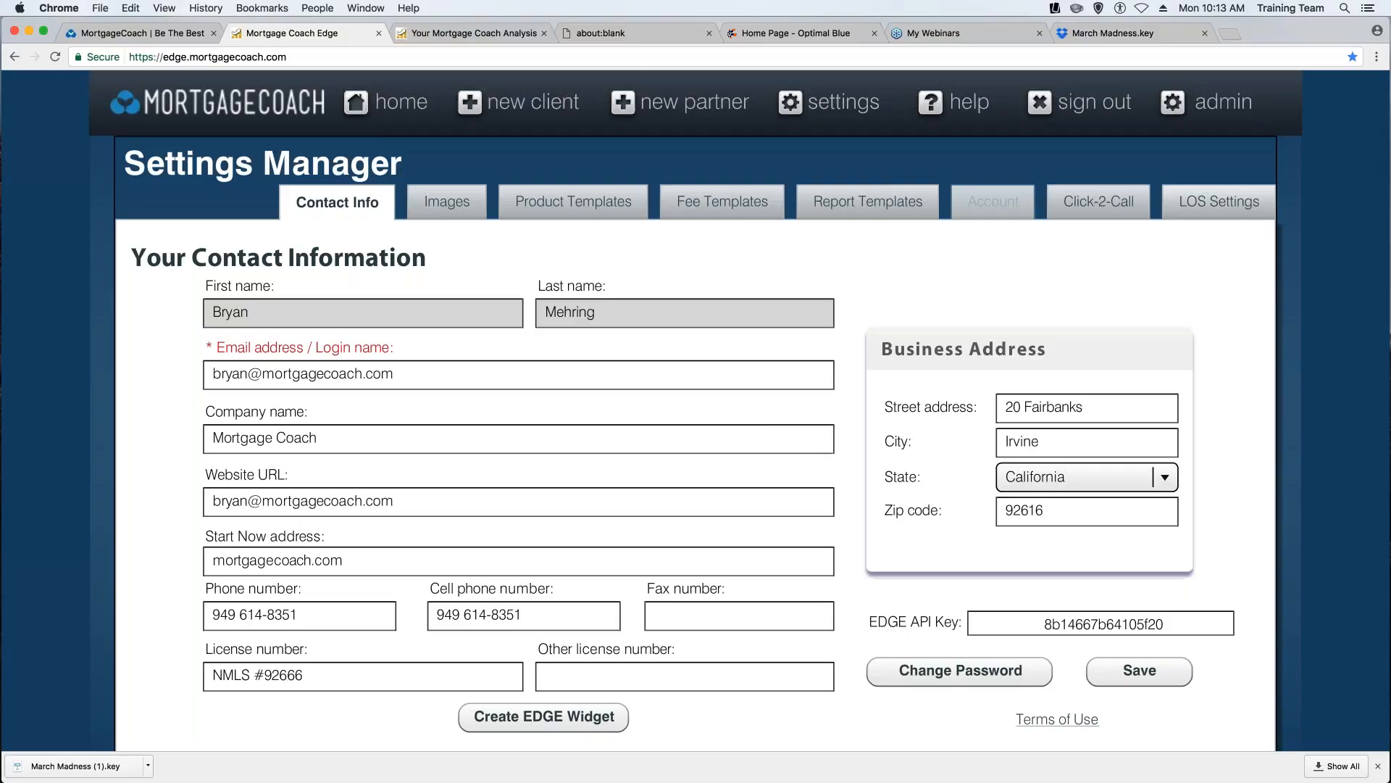
# Test the Start Now link on the Total Cost Analysis report and close the website it opens.
pyautogui.click(458, 35)
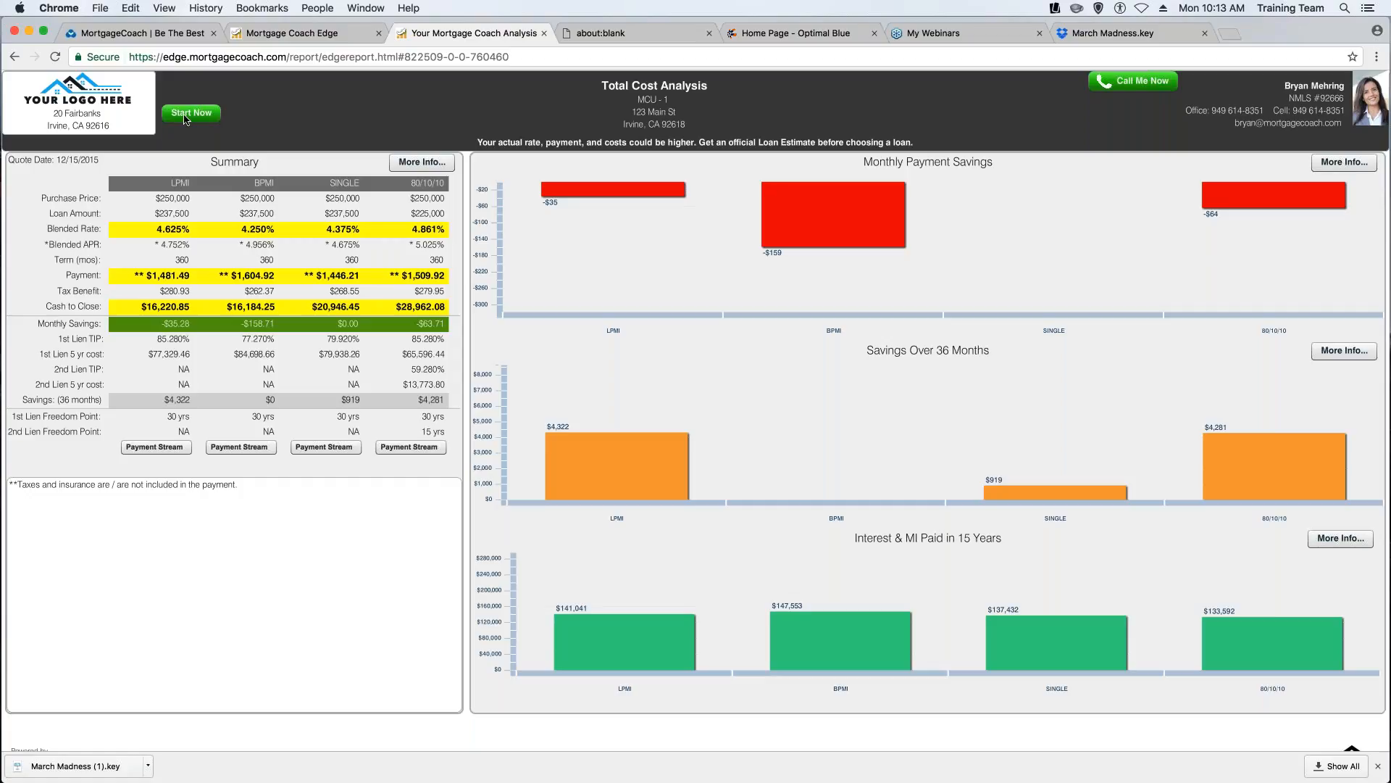
pyautogui.click(296, 38)
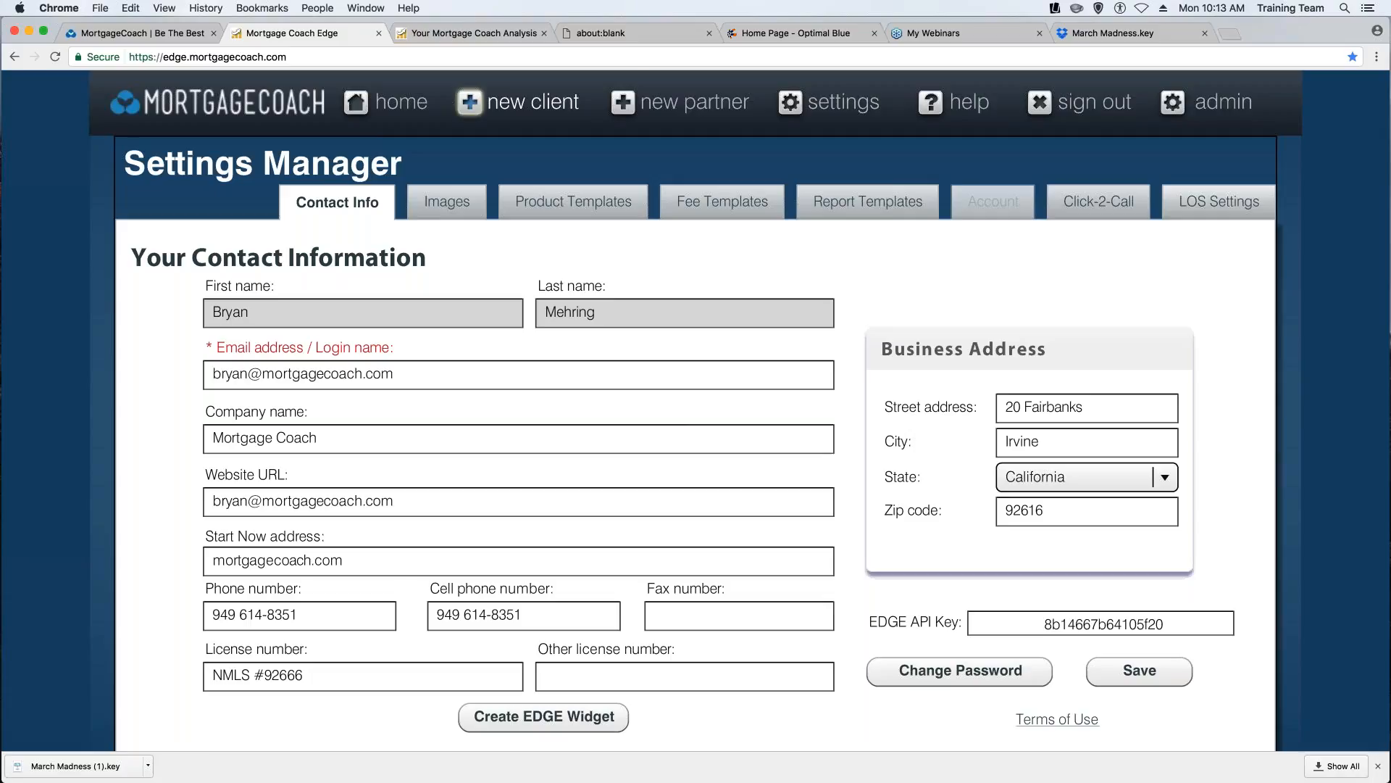
pyautogui.click(484, 37)
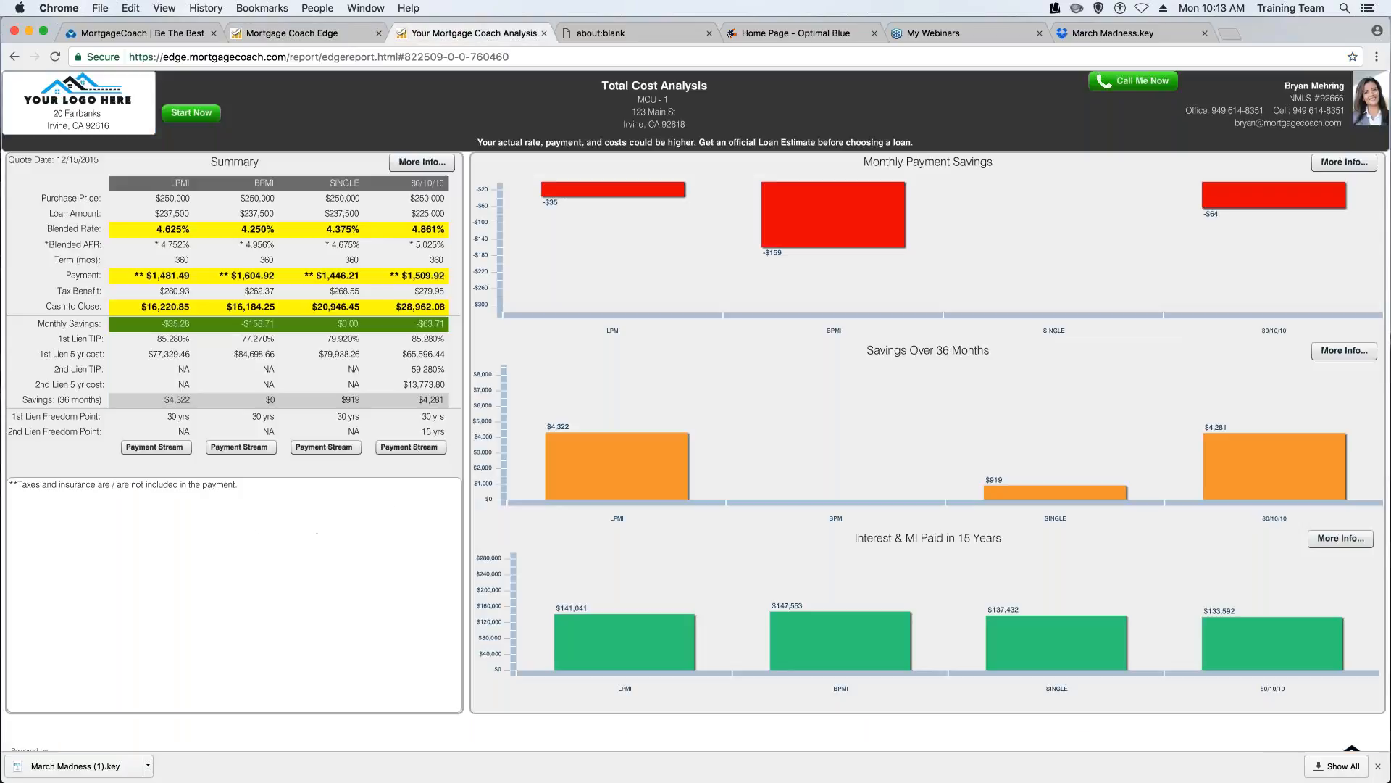
pyautogui.click(190, 113)
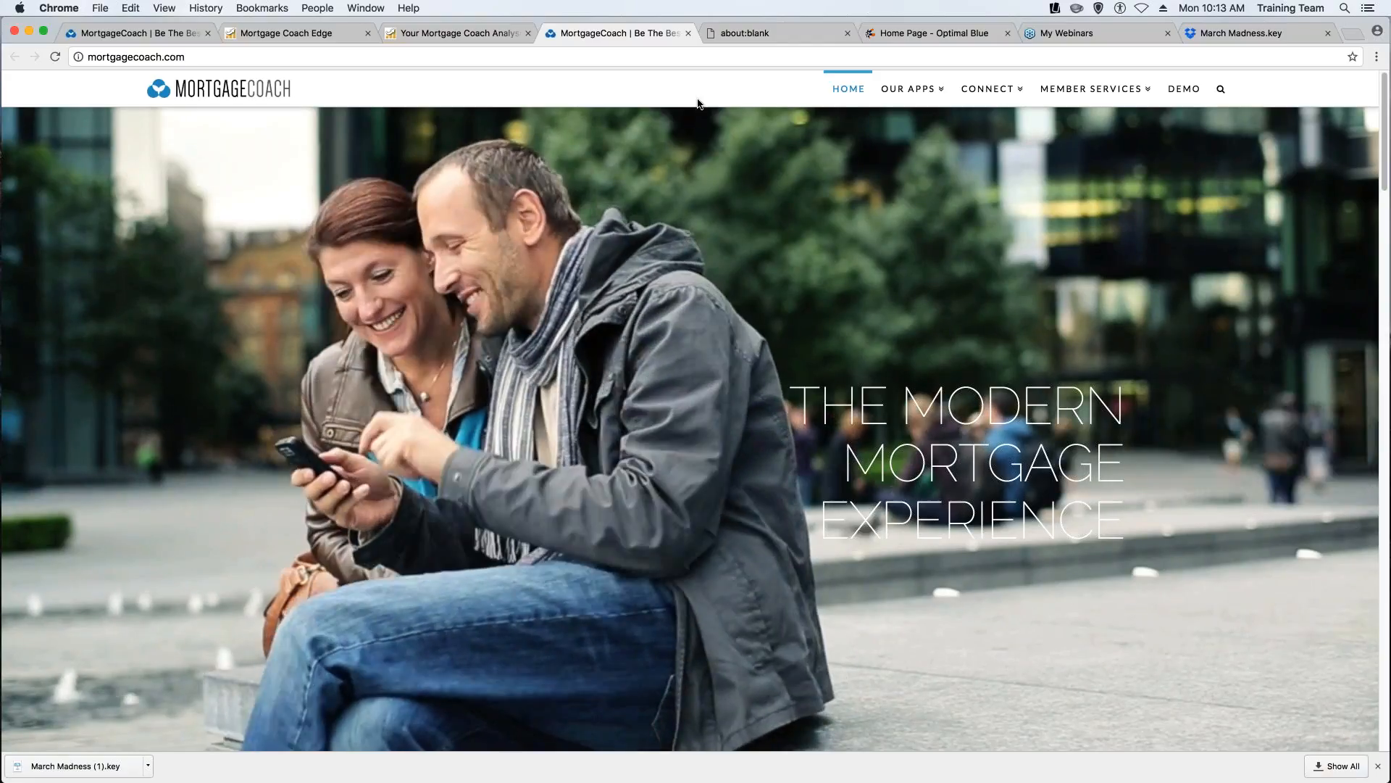
pyautogui.click(688, 34)
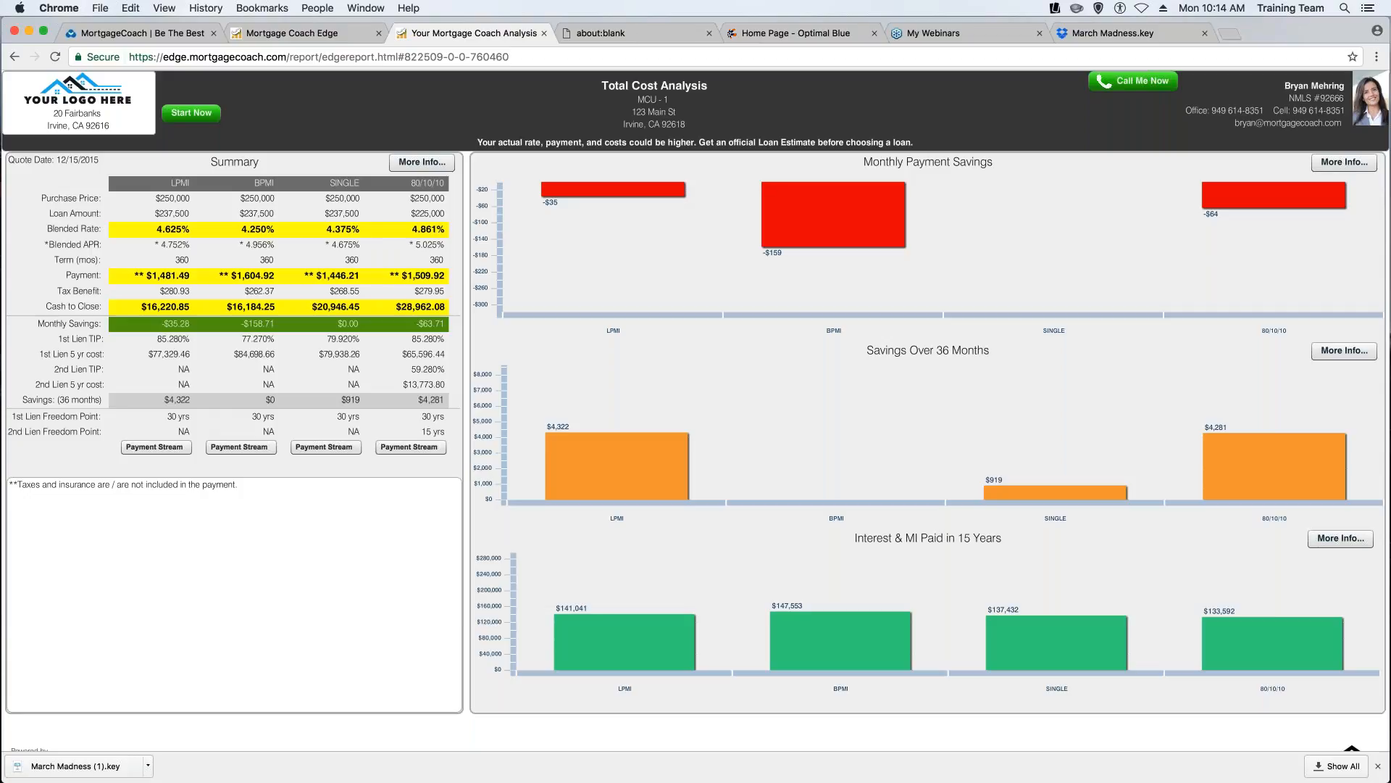
# Return to Settings Manager and save the contact information.
pyautogui.click(334, 36)
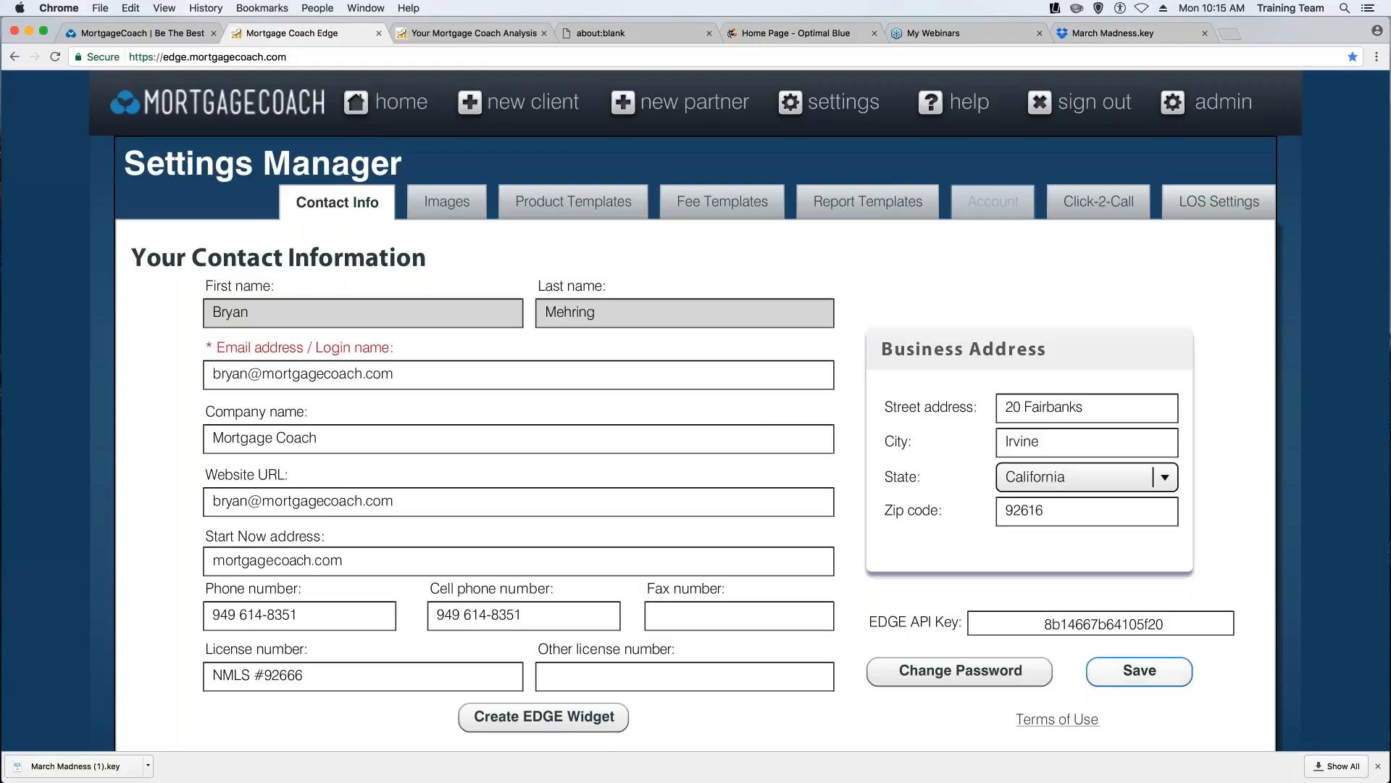
pyautogui.click(1151, 670)
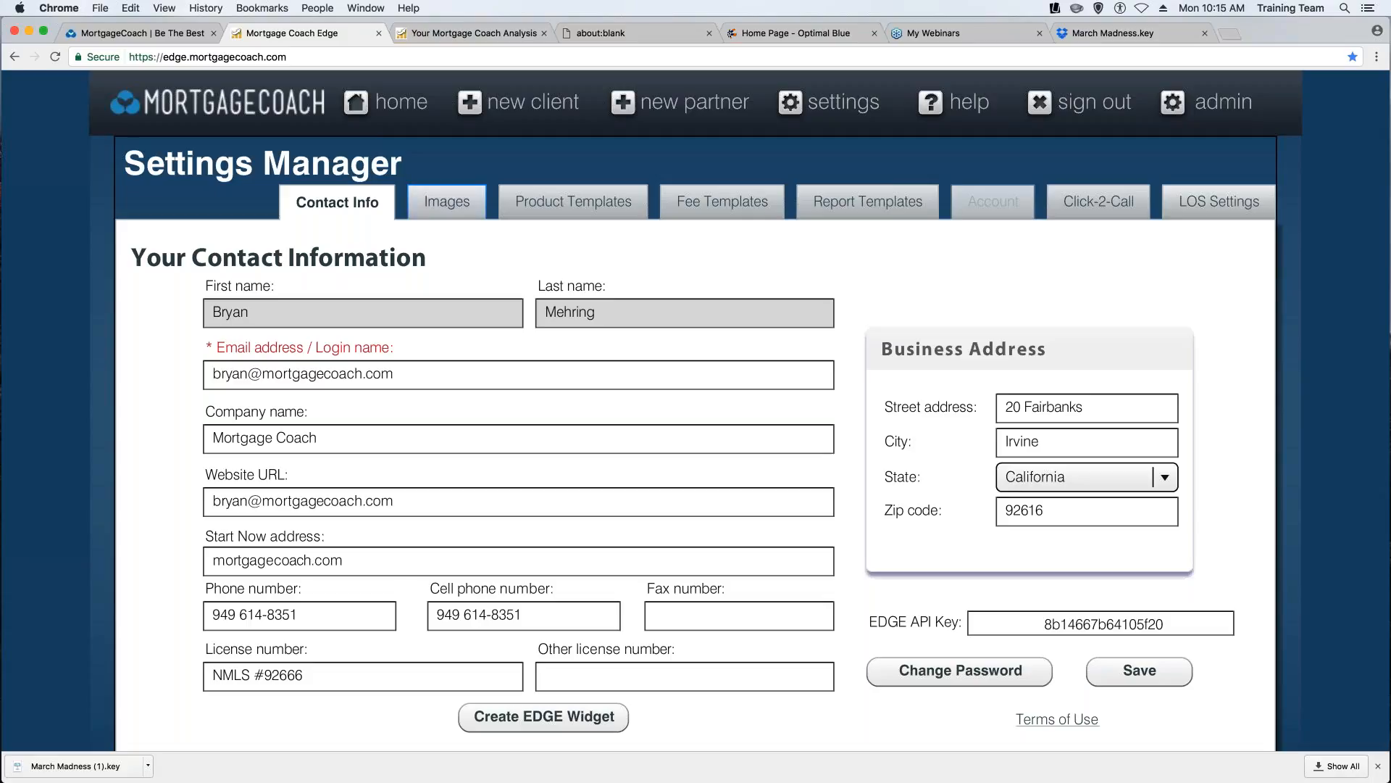
# Review the head shot and logo settings, including the head shot file chooser, and check both images on the Total Cost Analysis report.
pyautogui.click(448, 205)
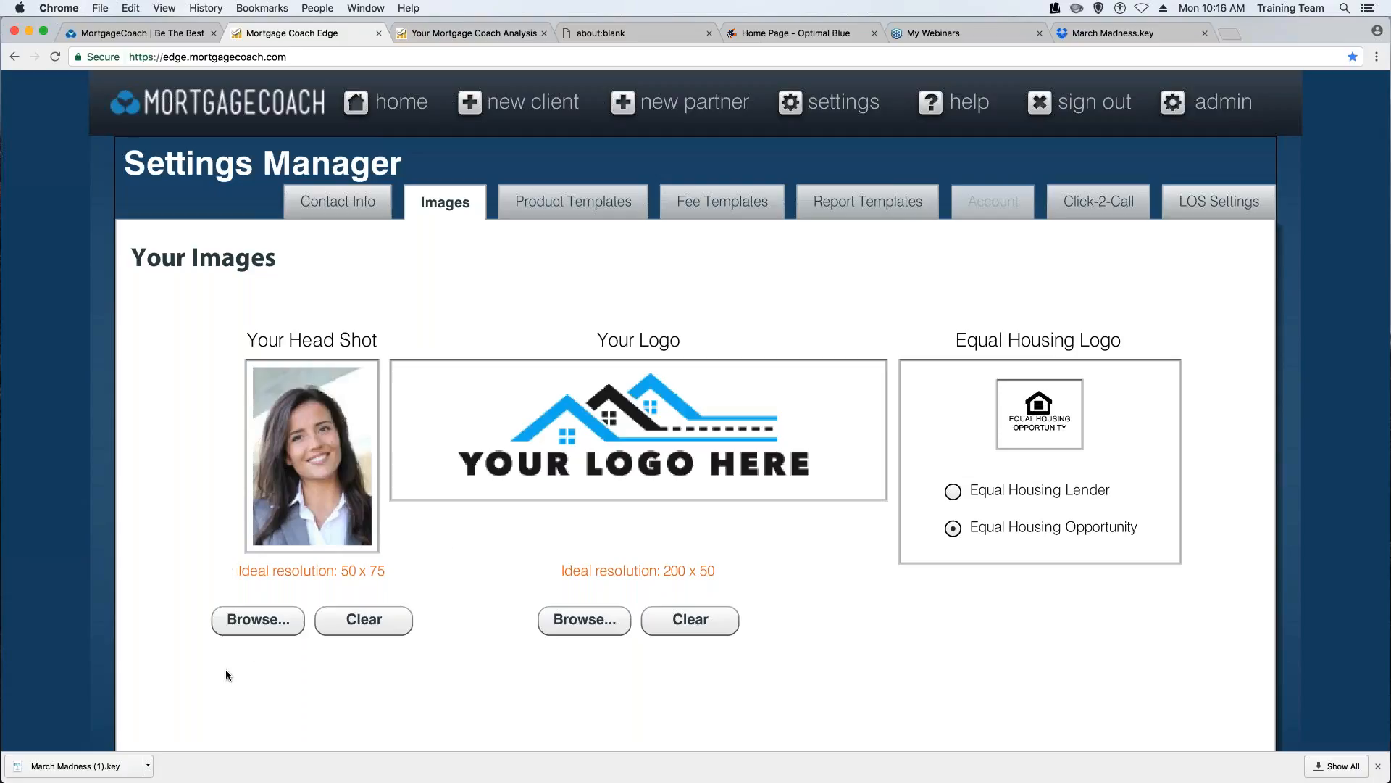
pyautogui.click(264, 624)
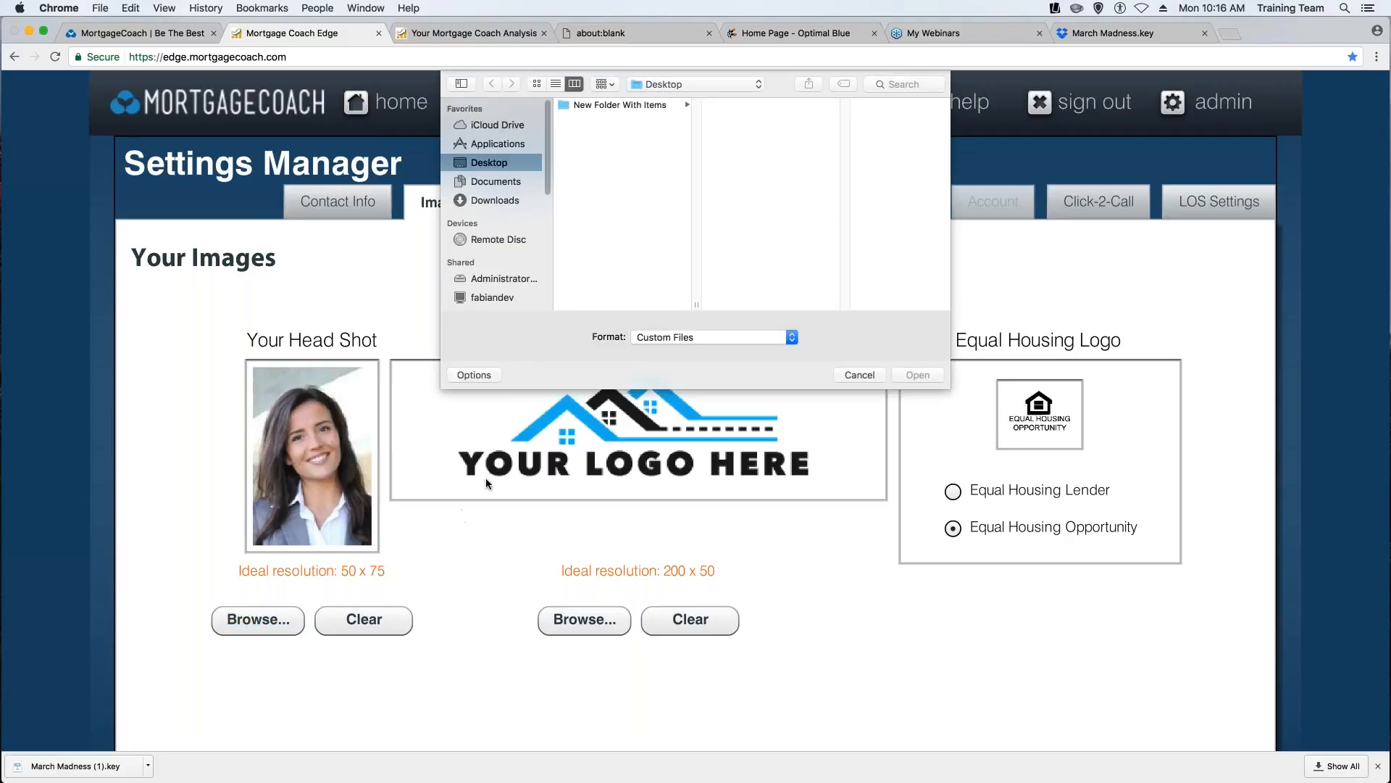
pyautogui.click(861, 375)
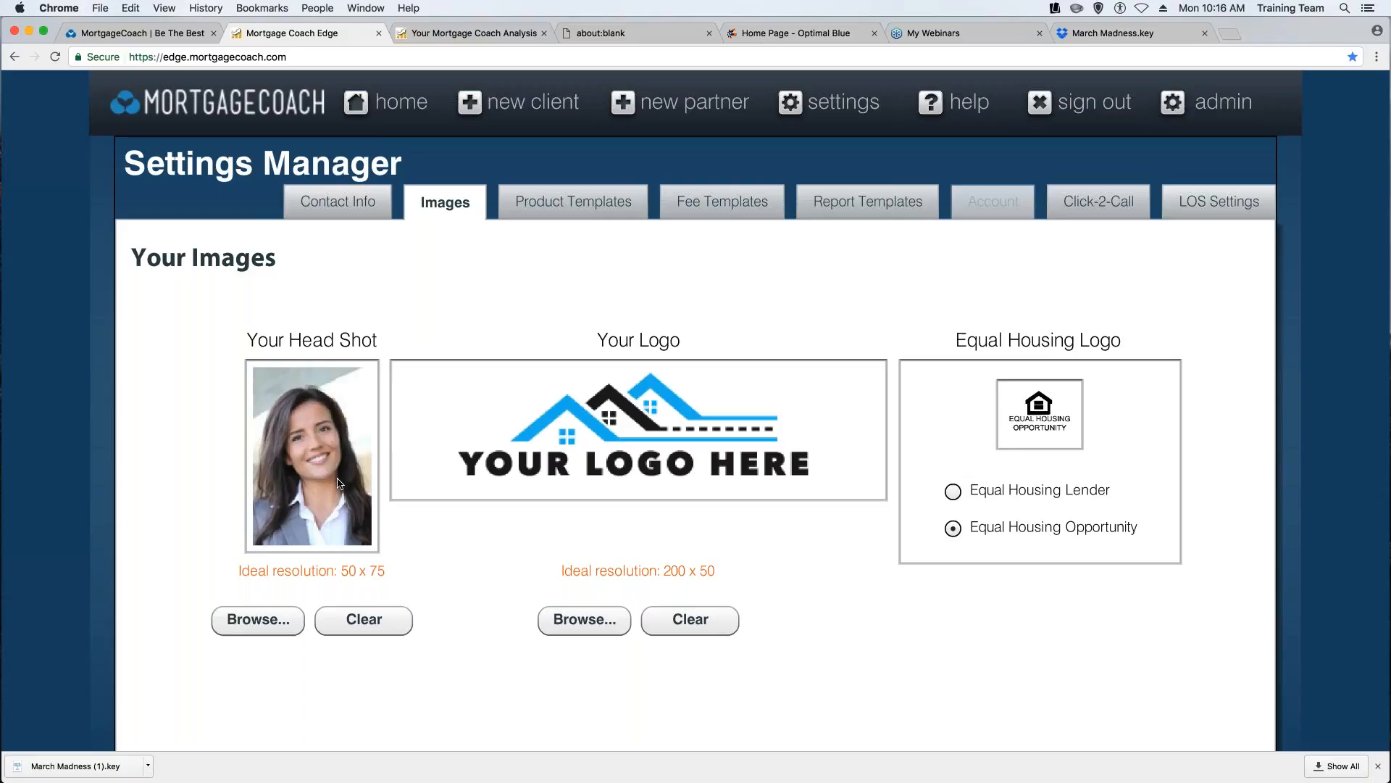
pyautogui.click(453, 33)
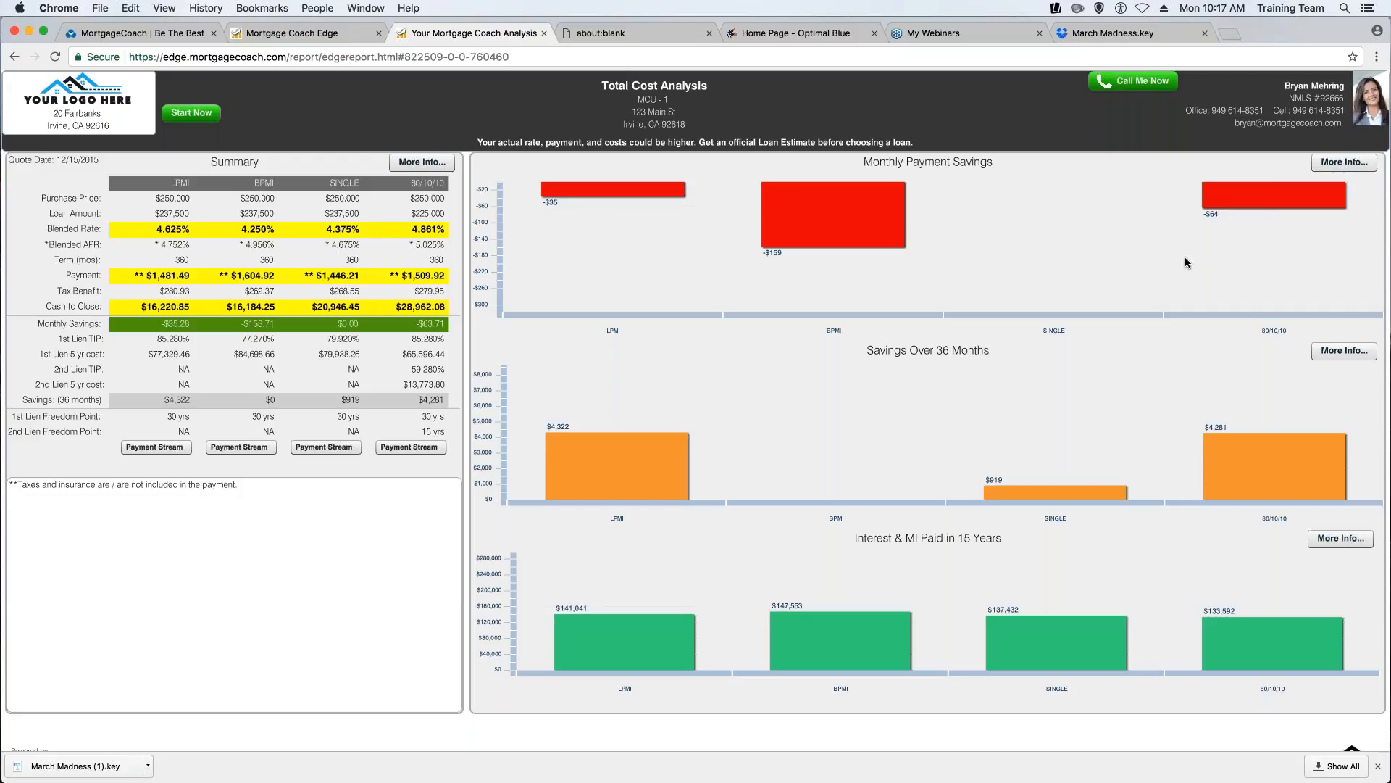
pyautogui.click(290, 33)
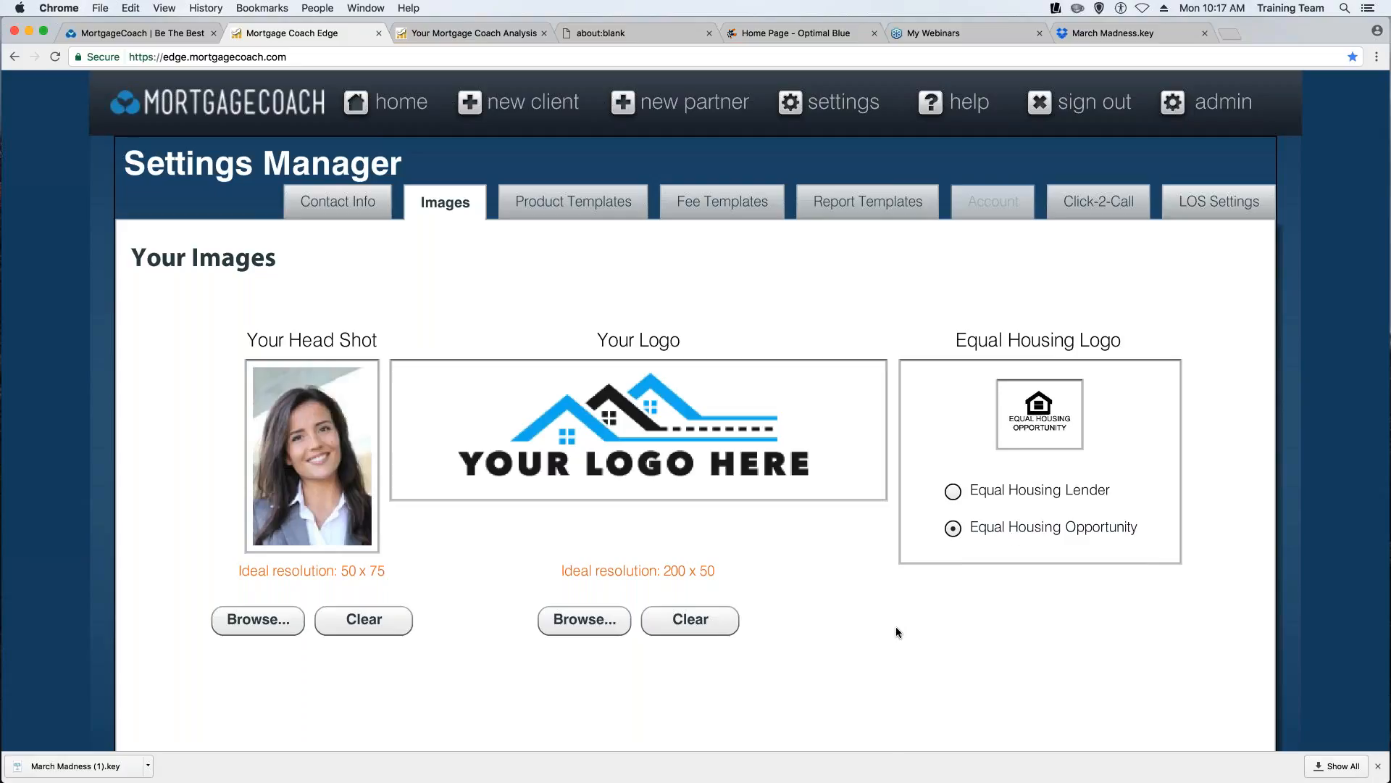
# Start a new individual client presentation, enter the client's first name and continue to the client goals.
pyautogui.click(336, 203)
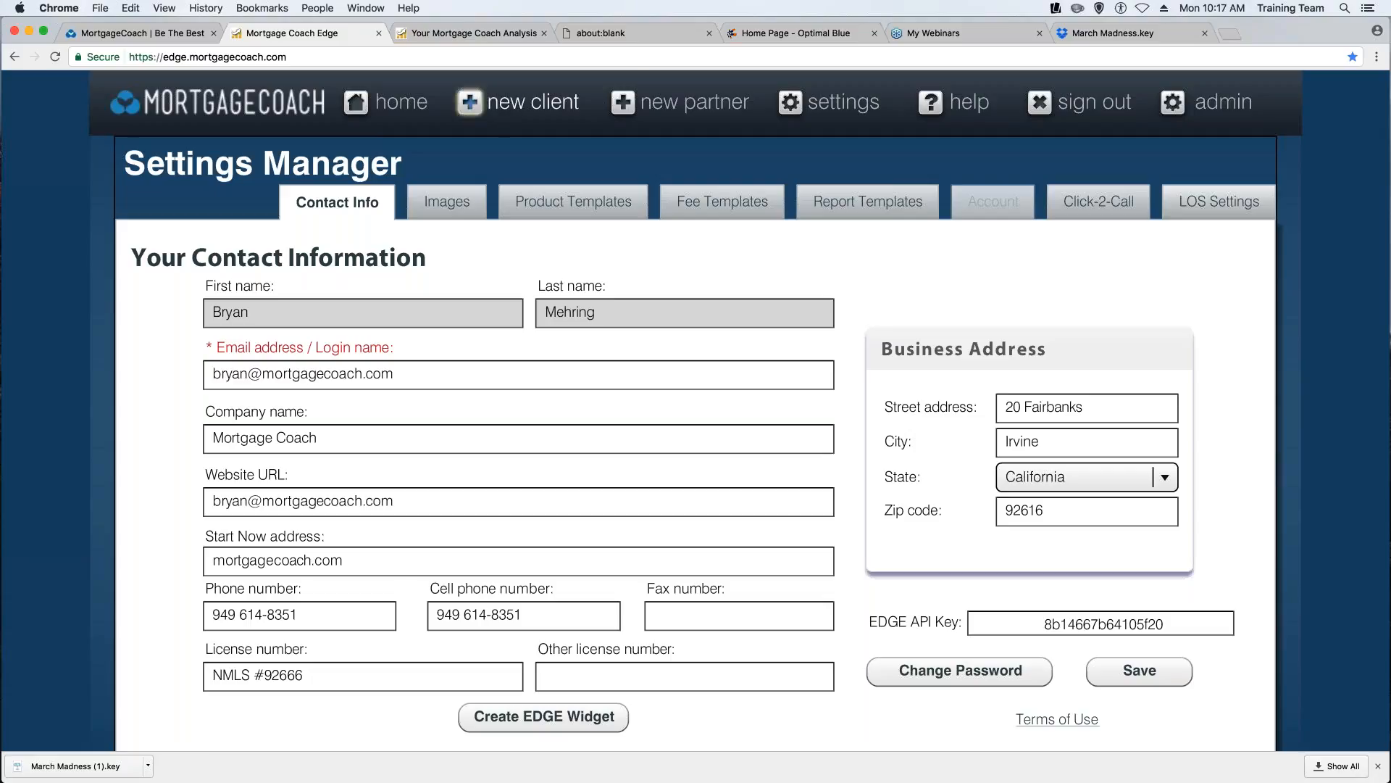
pyautogui.click(586, 122)
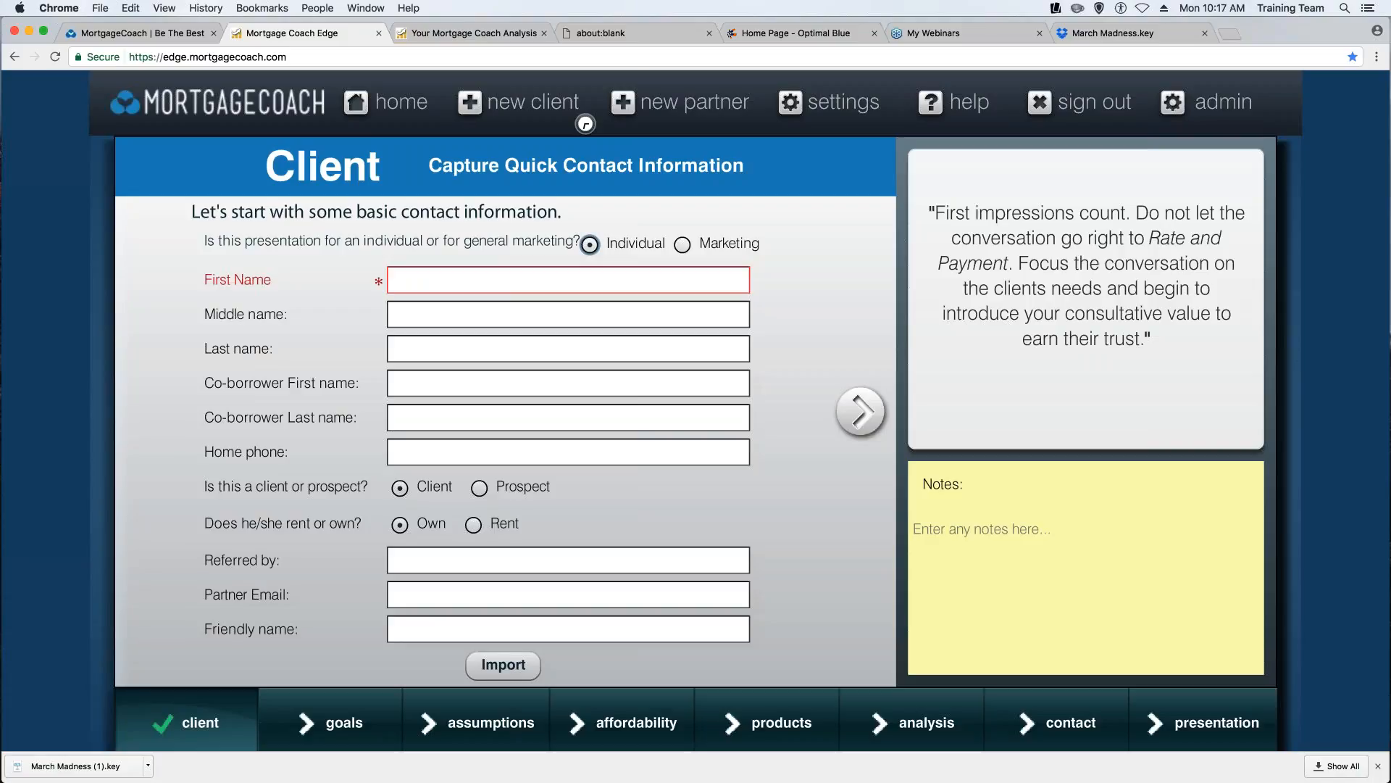
pyautogui.click(473, 274)
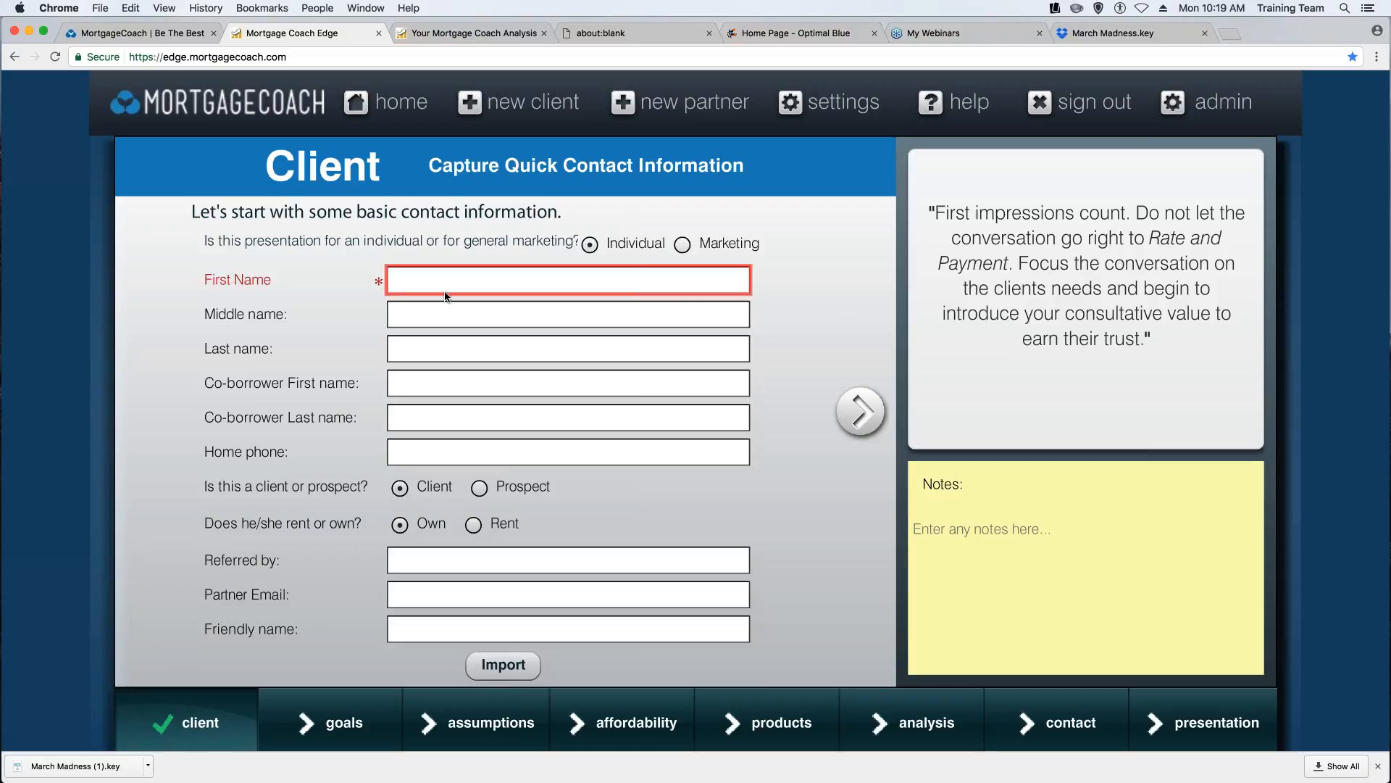
pyautogui.write('John')
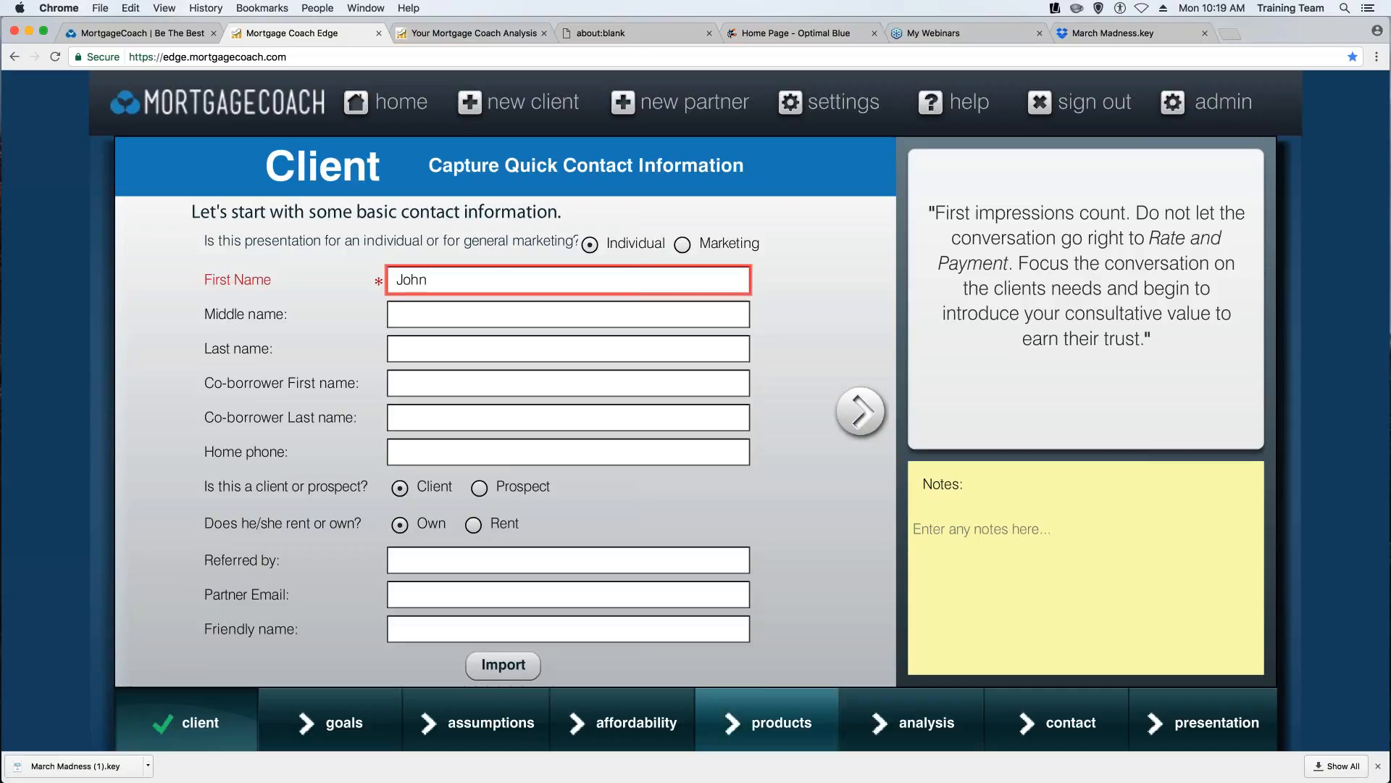
pyautogui.click(861, 411)
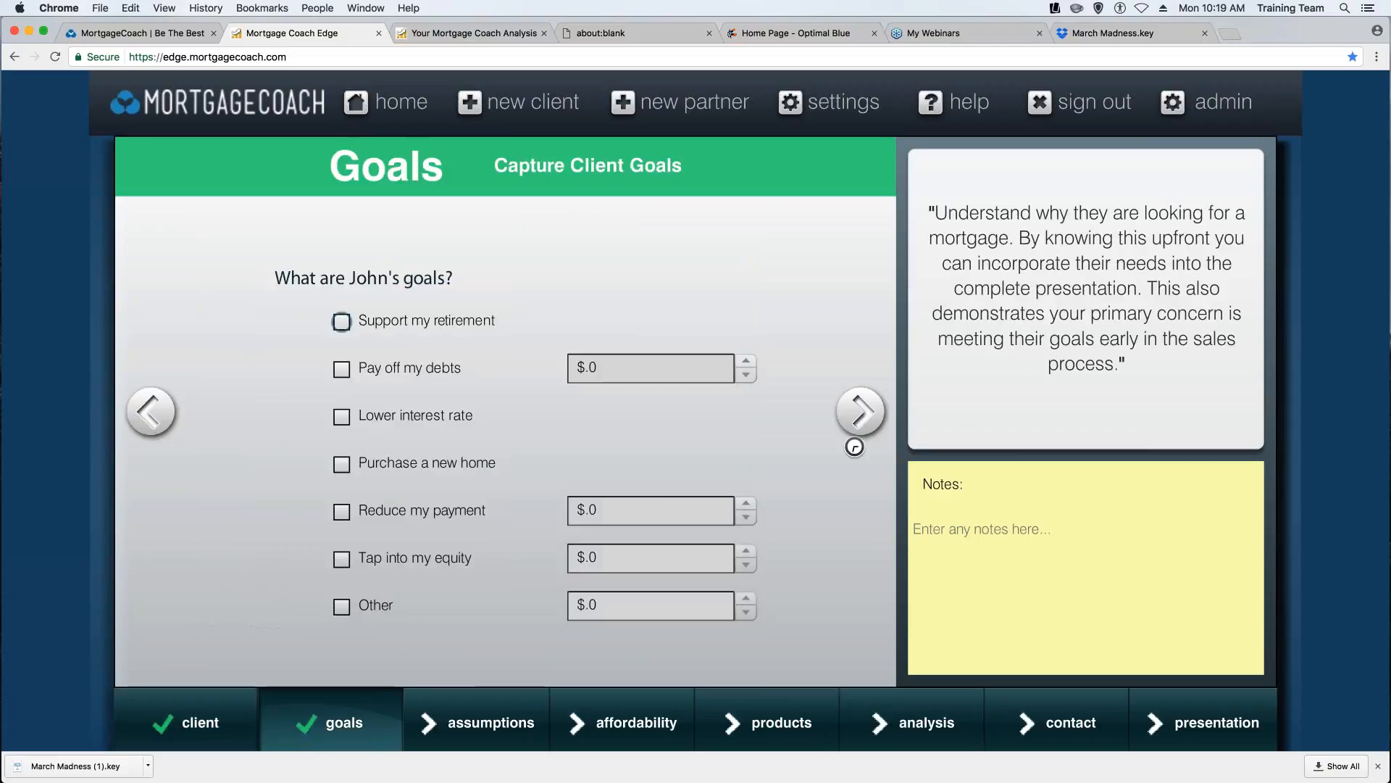
# Go to the presentation's product details and fill Product 1 from the 3.5% DP FHA product template.
pyautogui.click(777, 722)
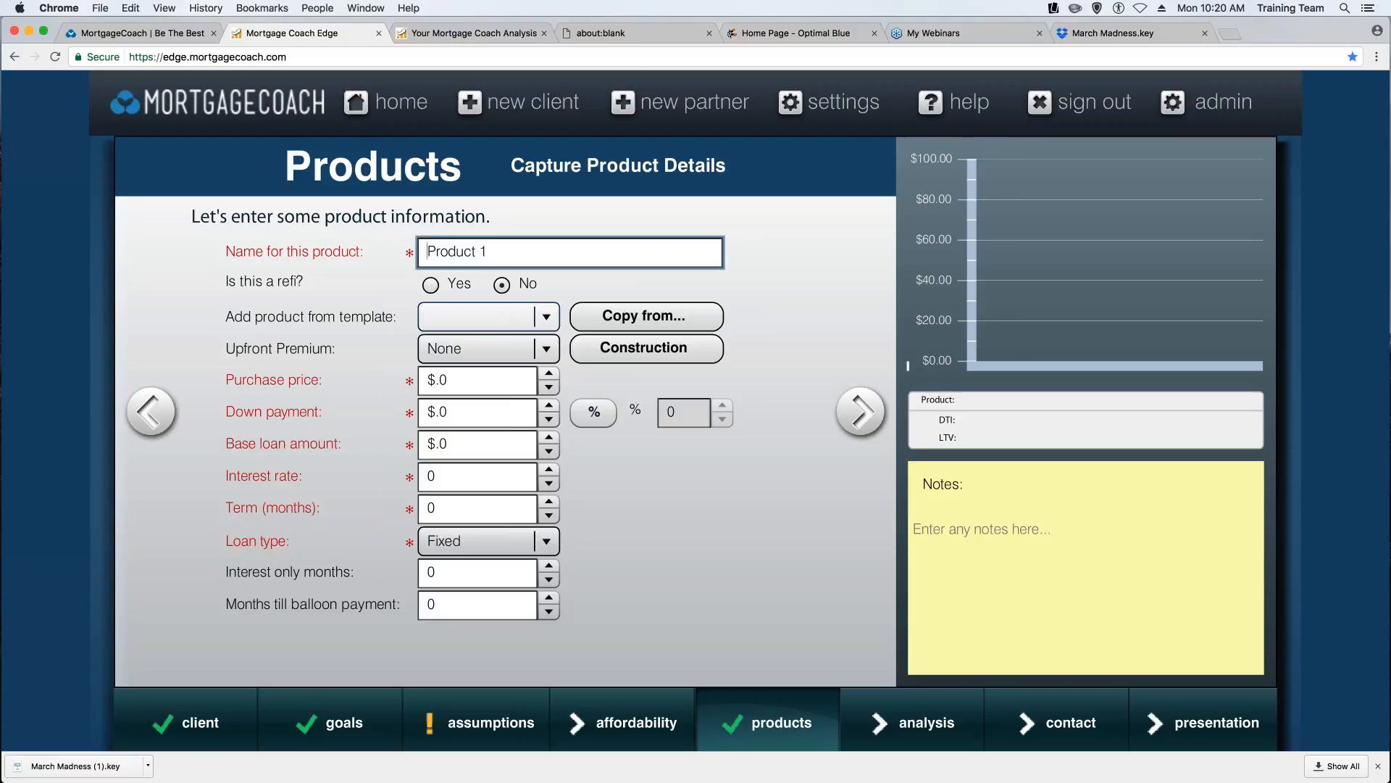
pyautogui.click(548, 321)
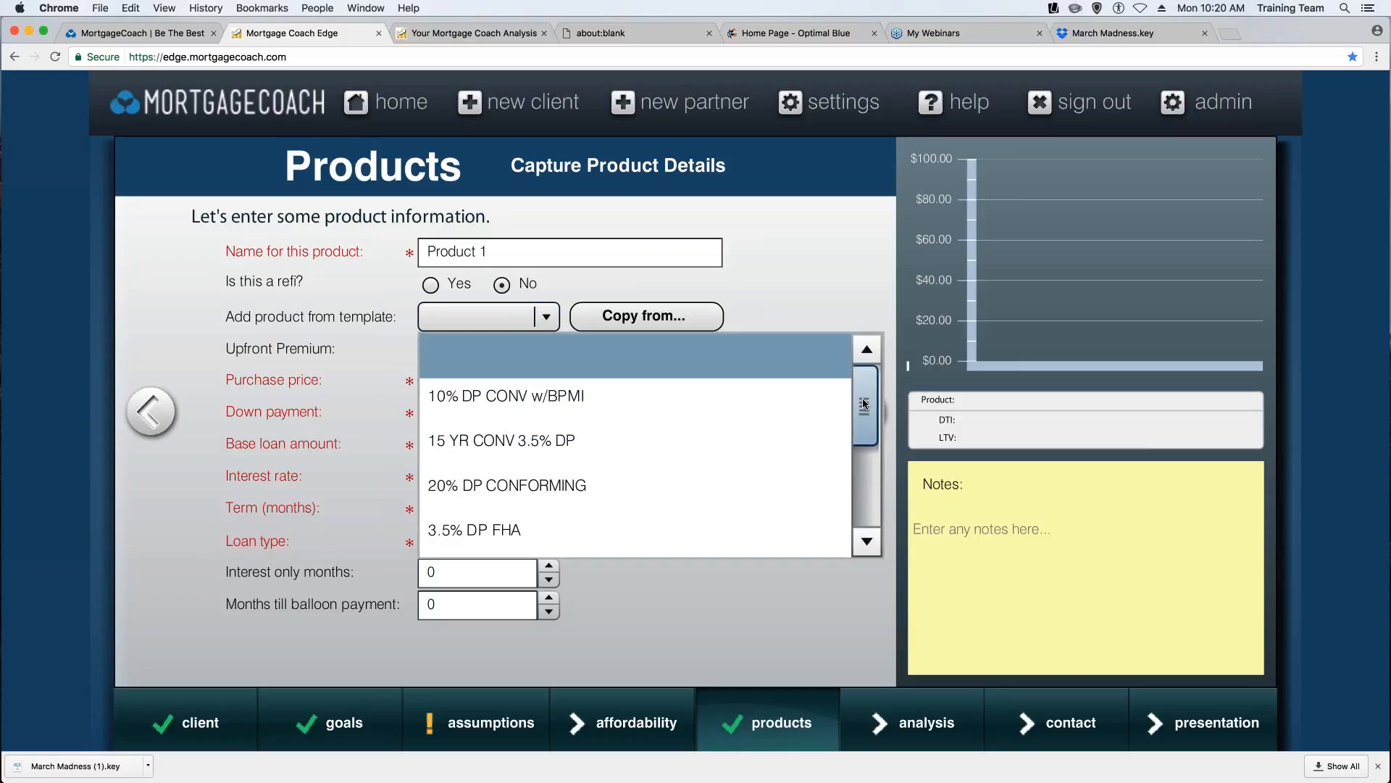
pyautogui.moveTo(865, 406); pyautogui.dragTo(872, 512)
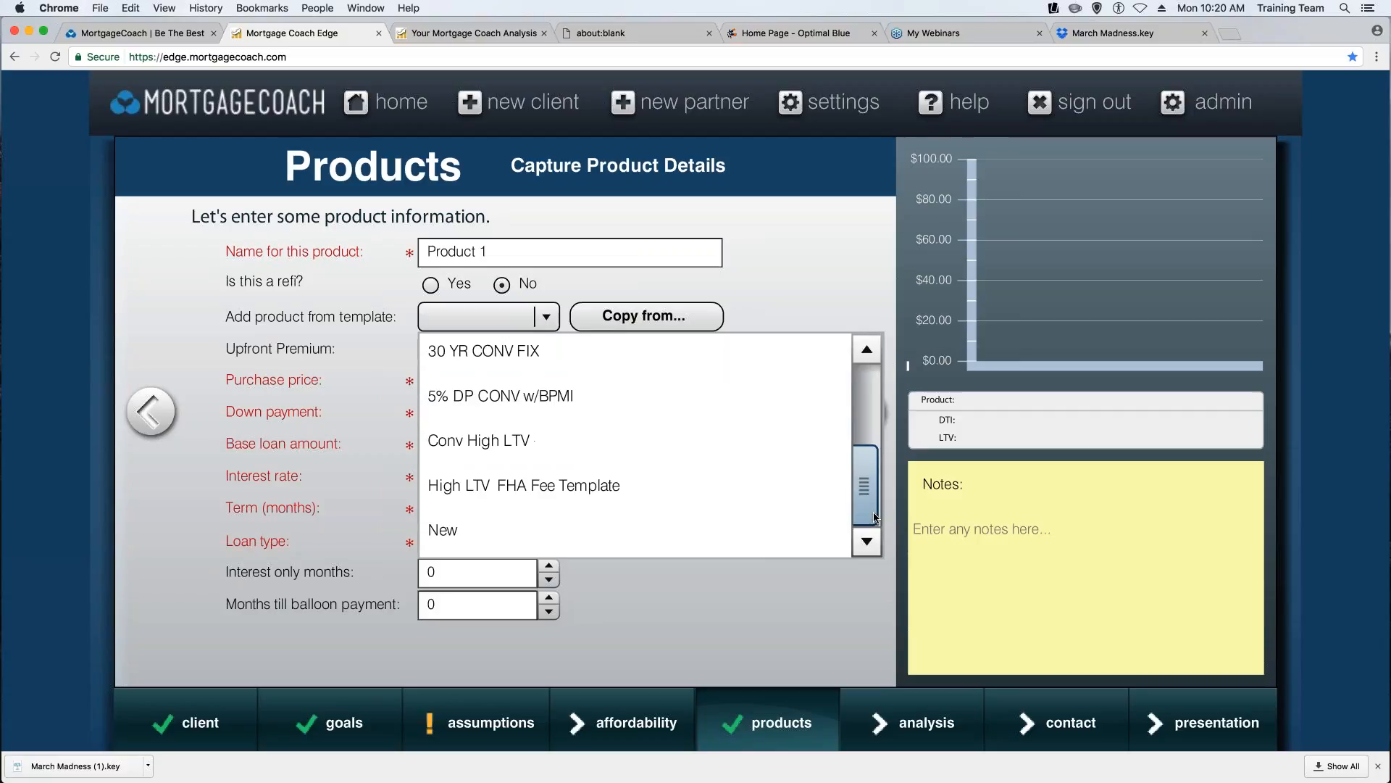
pyautogui.moveTo(884, 433); pyautogui.dragTo(869, 383)
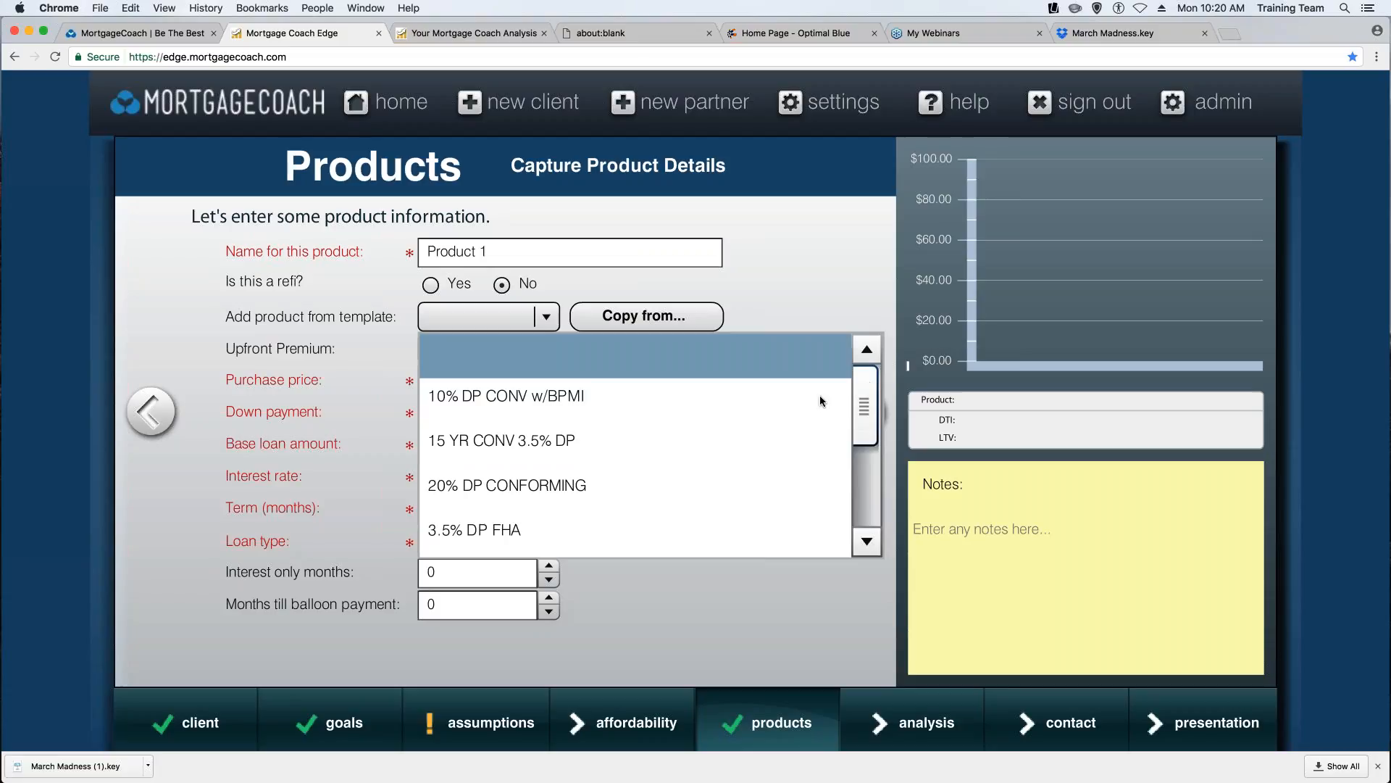
pyautogui.click(506, 534)
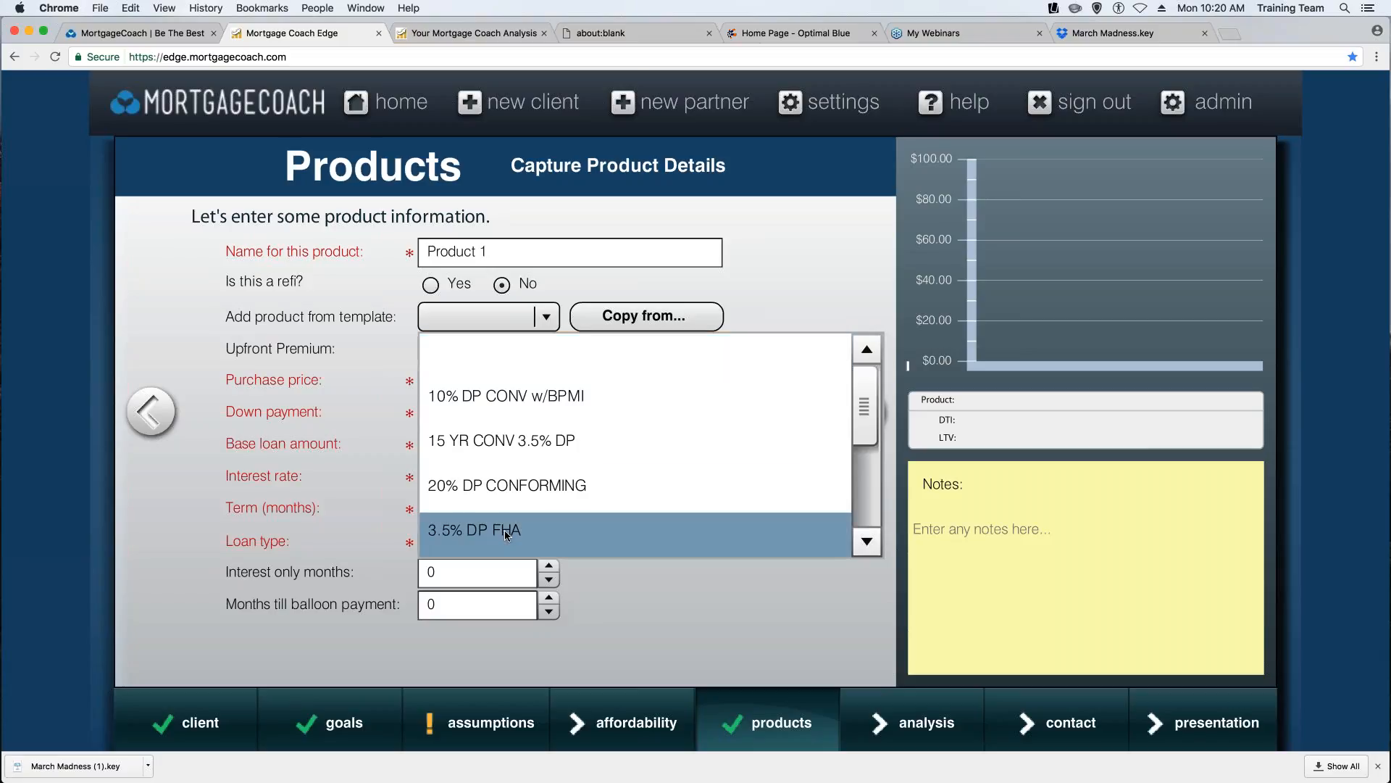
pyautogui.click(505, 530)
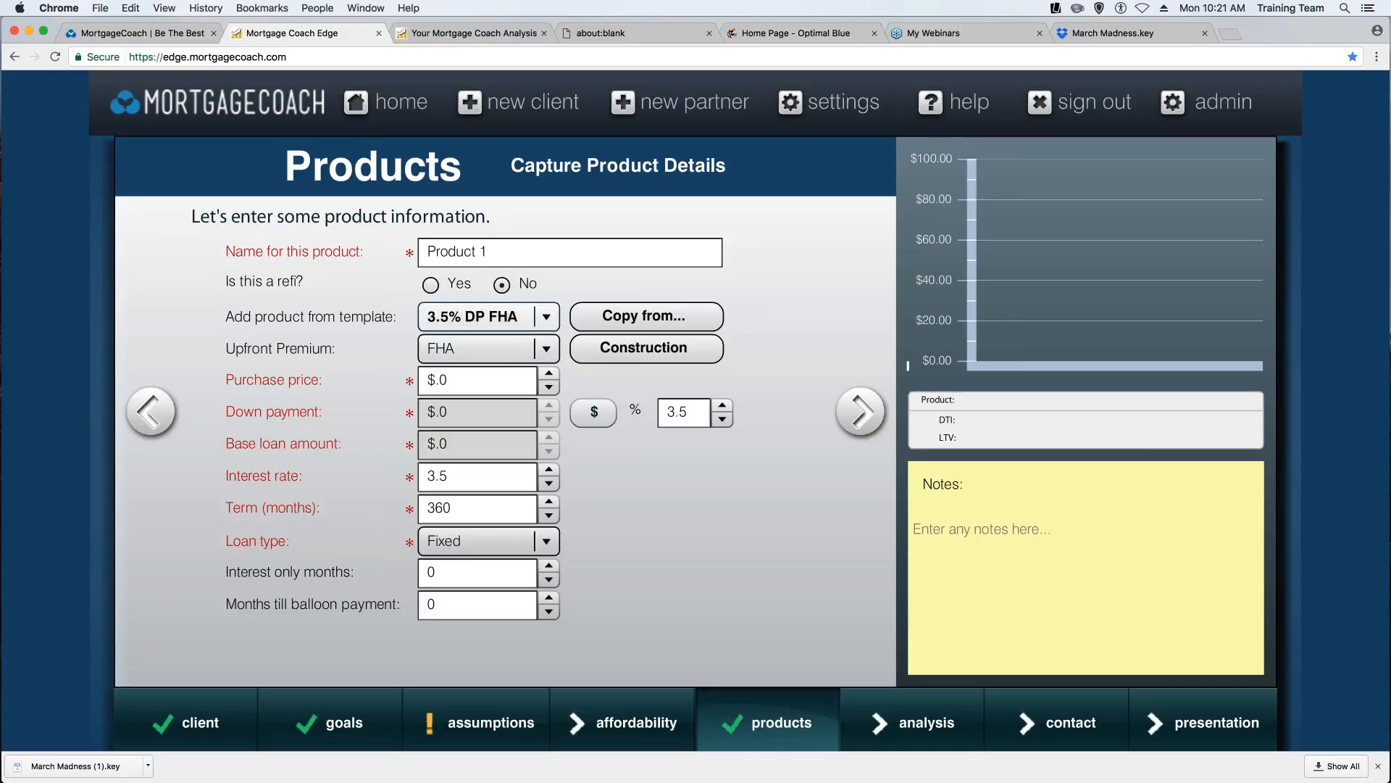
# Set Product 1's purchase price to $300,000 and its interest rate to 3.75.
pyautogui.click(378, 381)
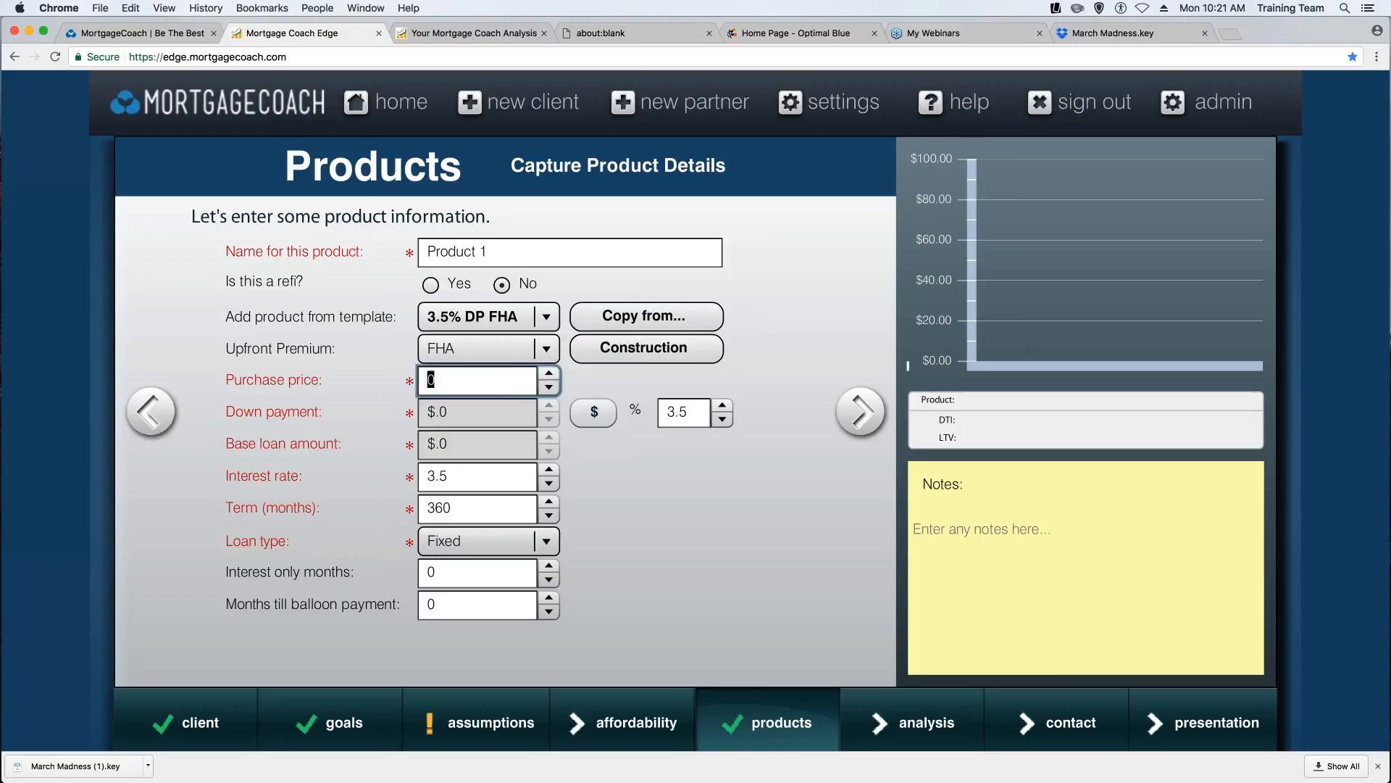
pyautogui.write('300000')
pyautogui.press('Tab')
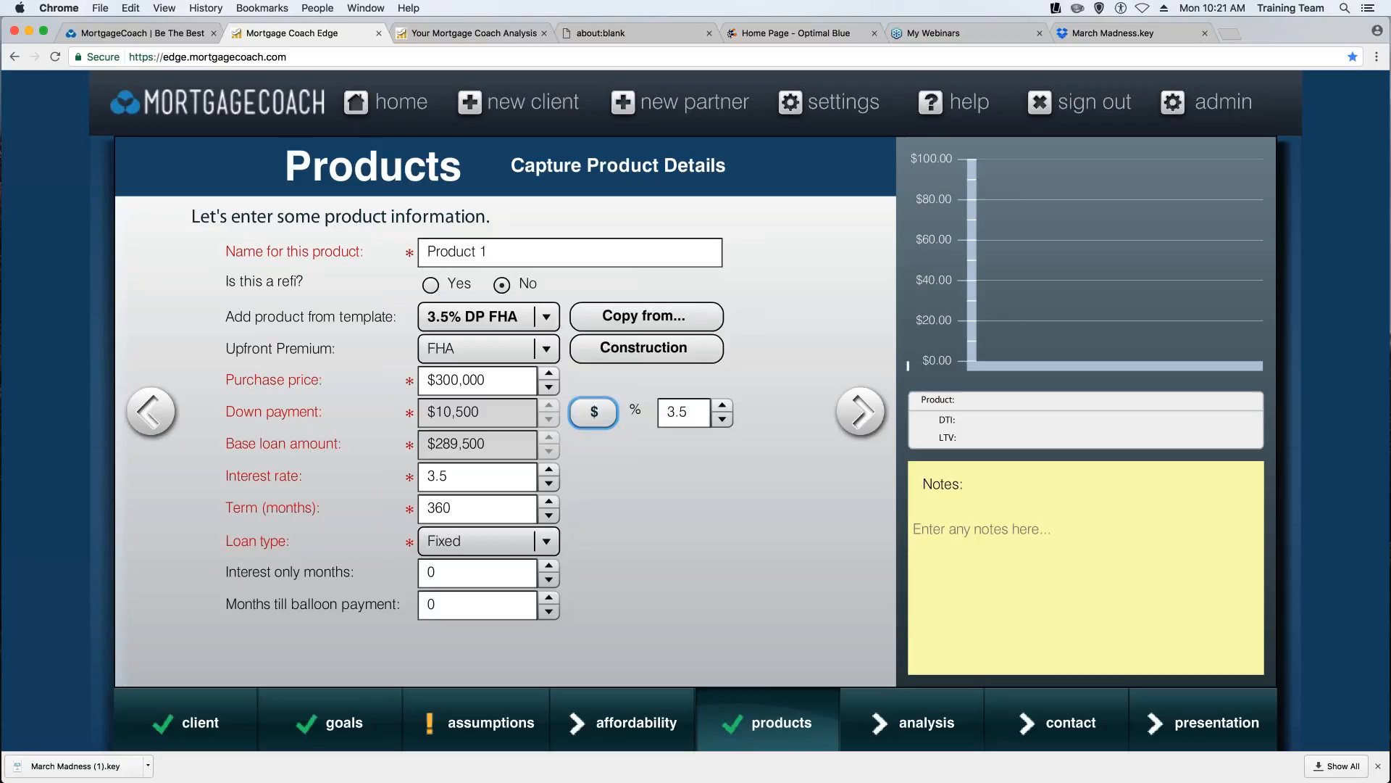
pyautogui.click(459, 474)
pyautogui.press('super+a')
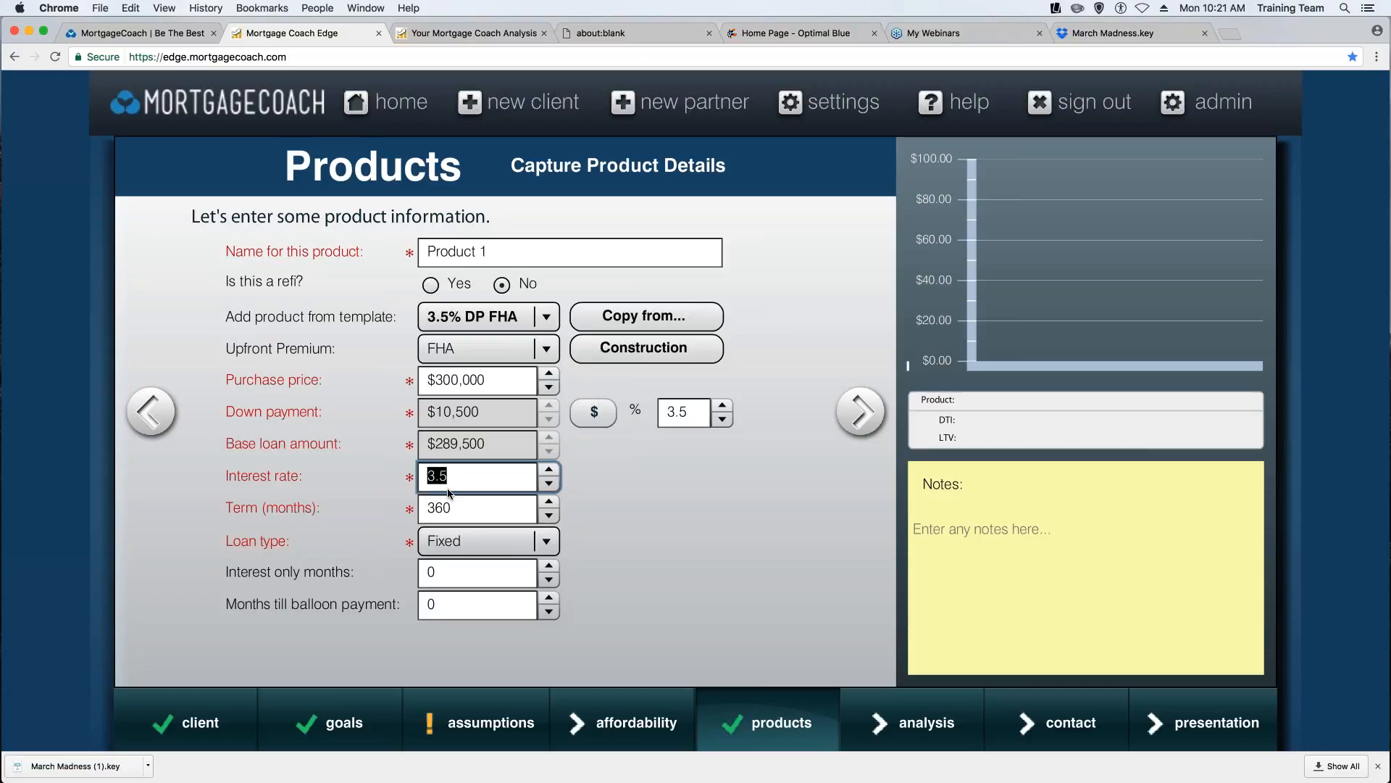
pyautogui.write('3.75')
# Add the upfront MIP to the loan amount in Product 1's closing costs and continue to its monthly costs.
pyautogui.click(862, 413)
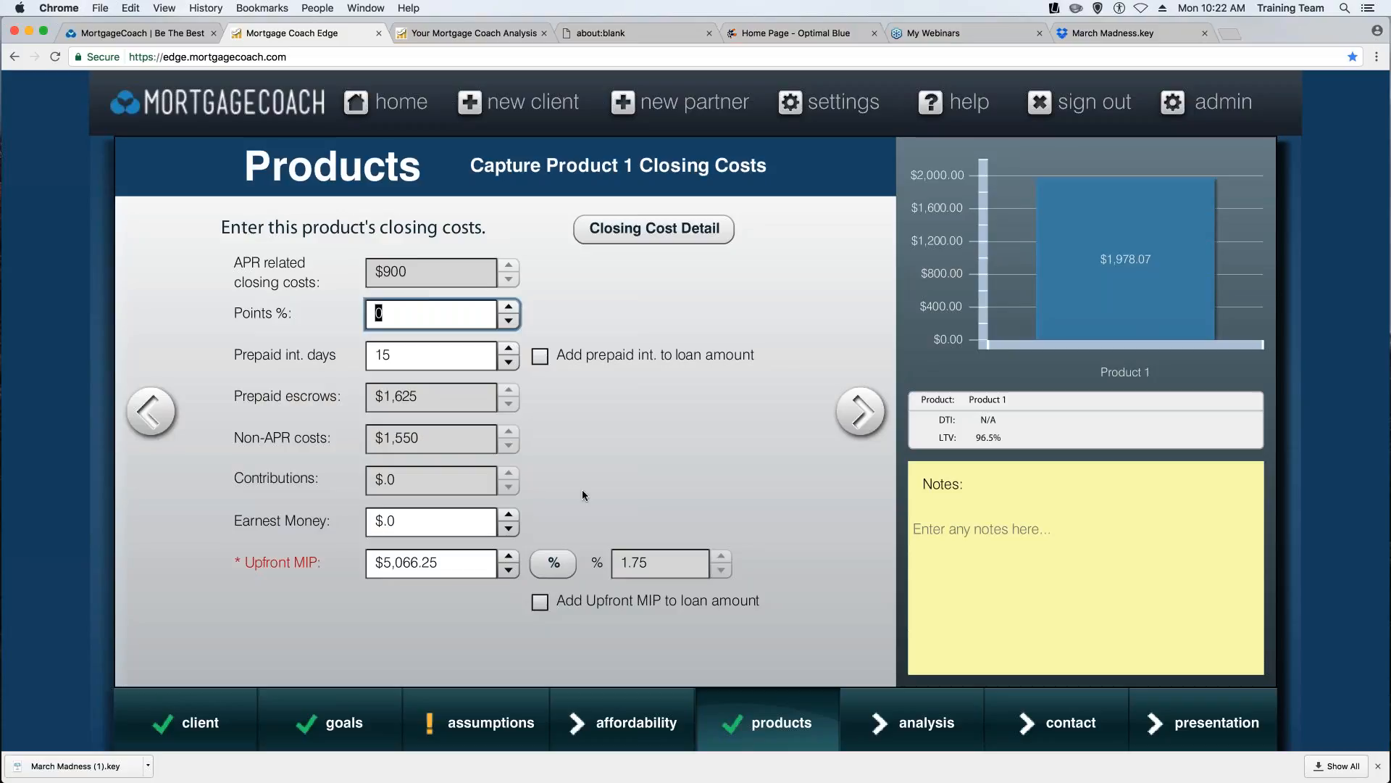
pyautogui.click(542, 604)
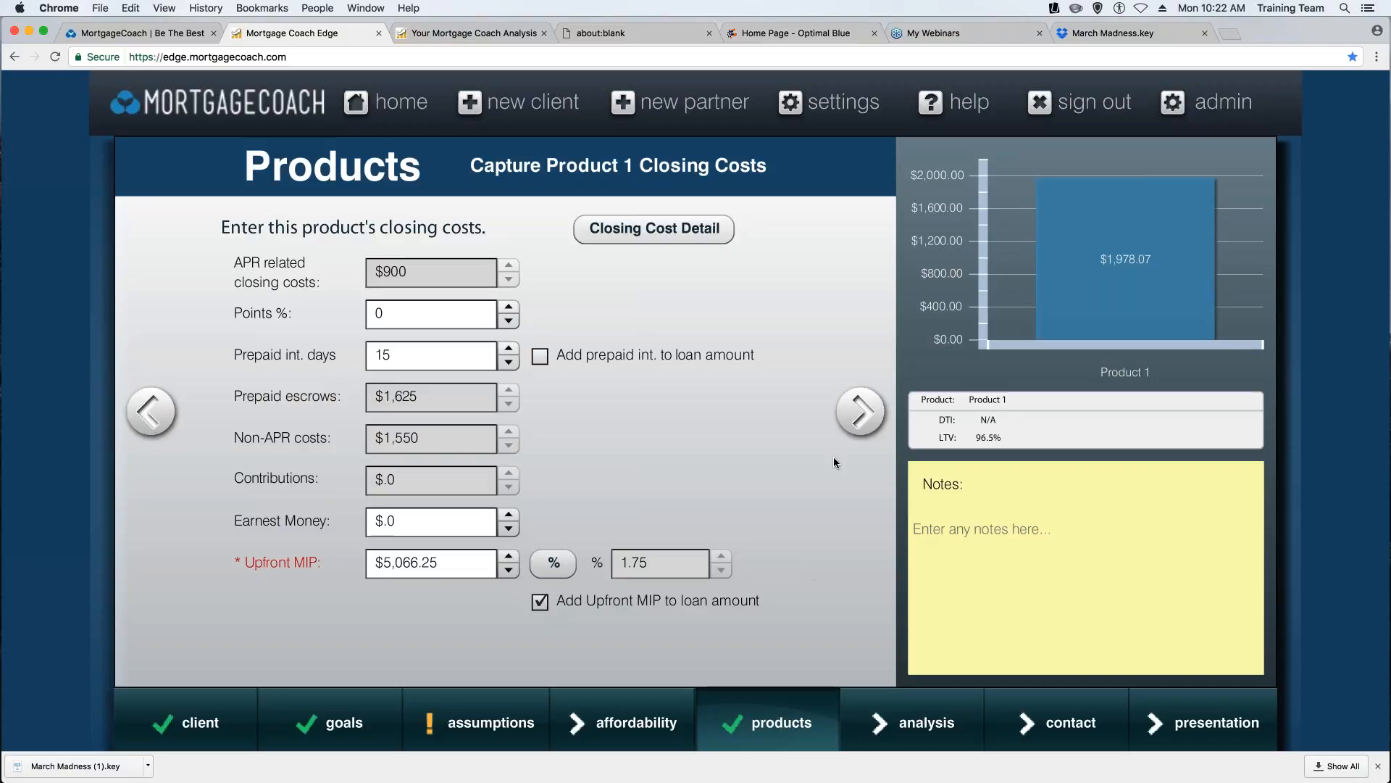
pyautogui.click(861, 412)
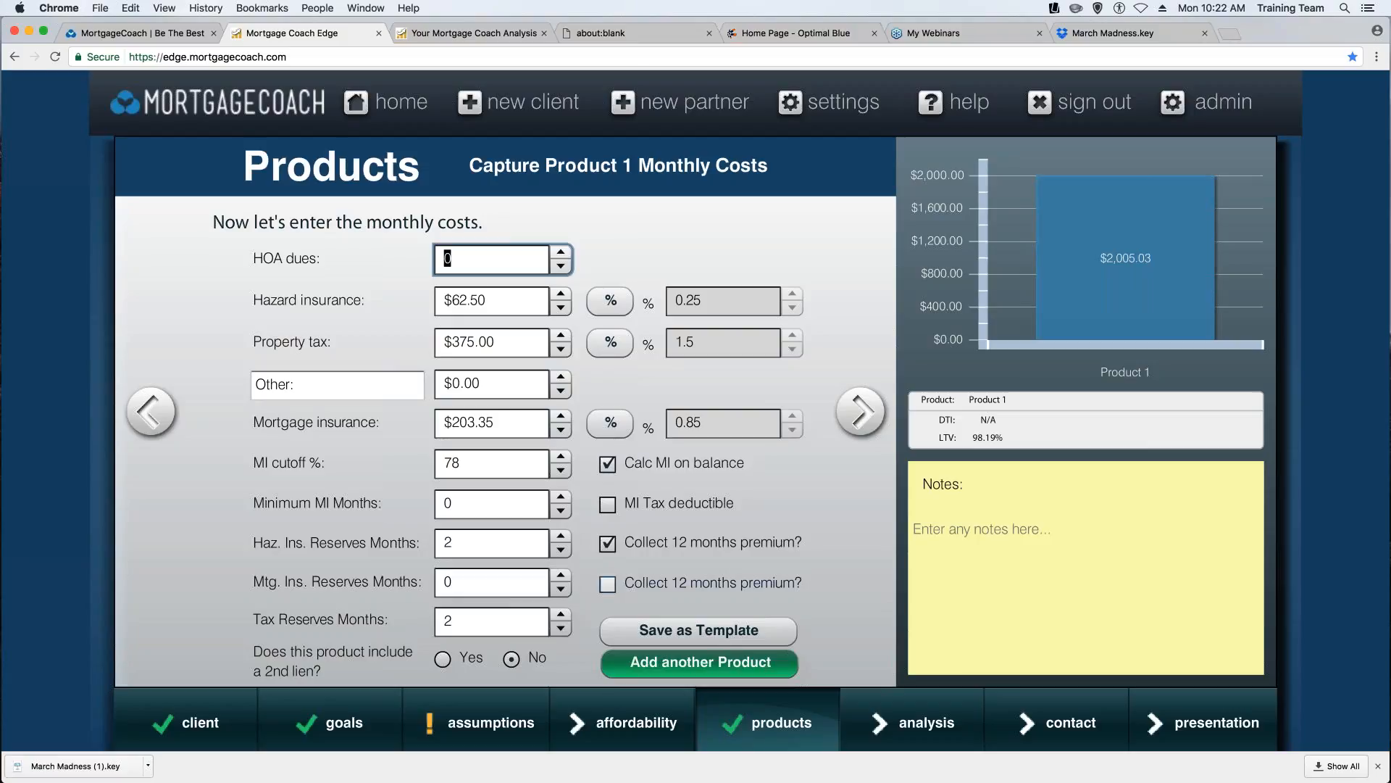
# Go back to Product 1's details to look over the product template choices, and return to the closing costs.
pyautogui.click(151, 412)
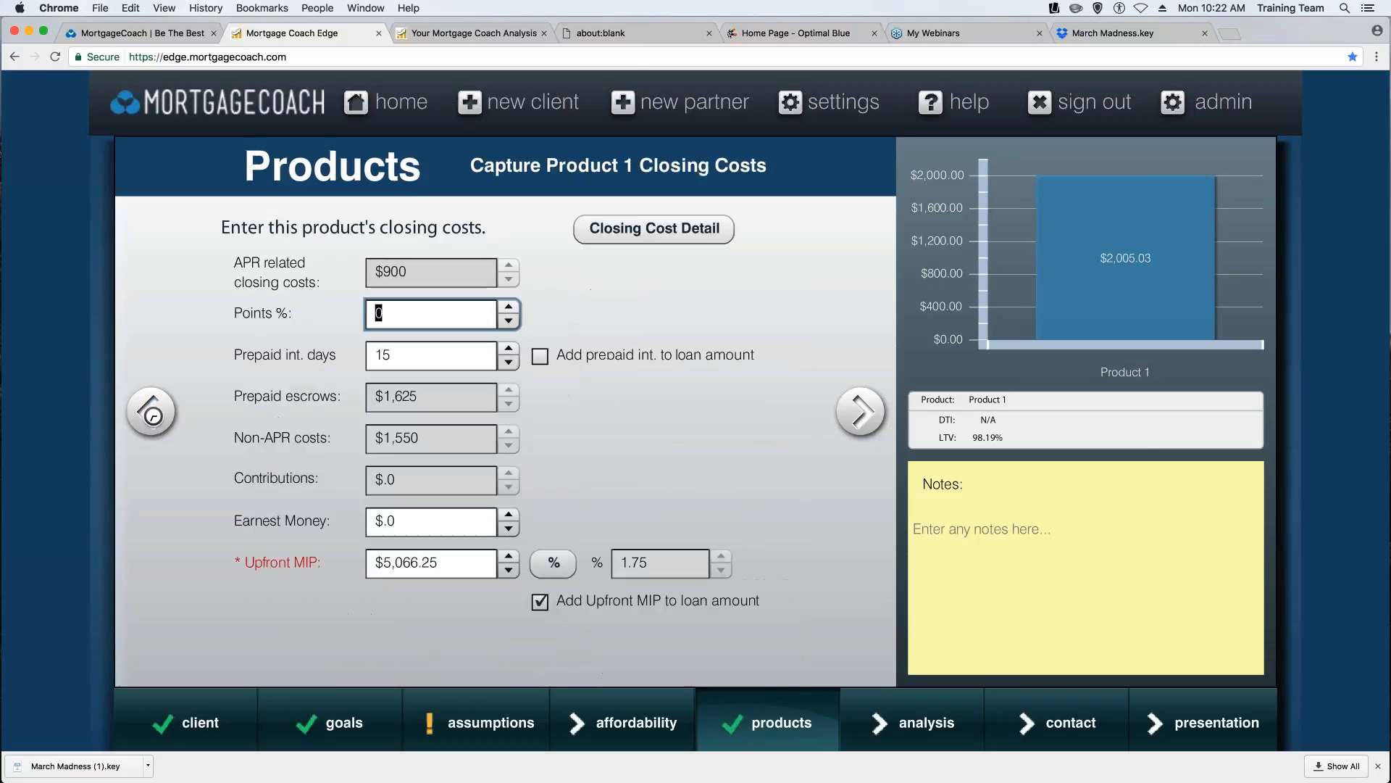
pyautogui.click(151, 411)
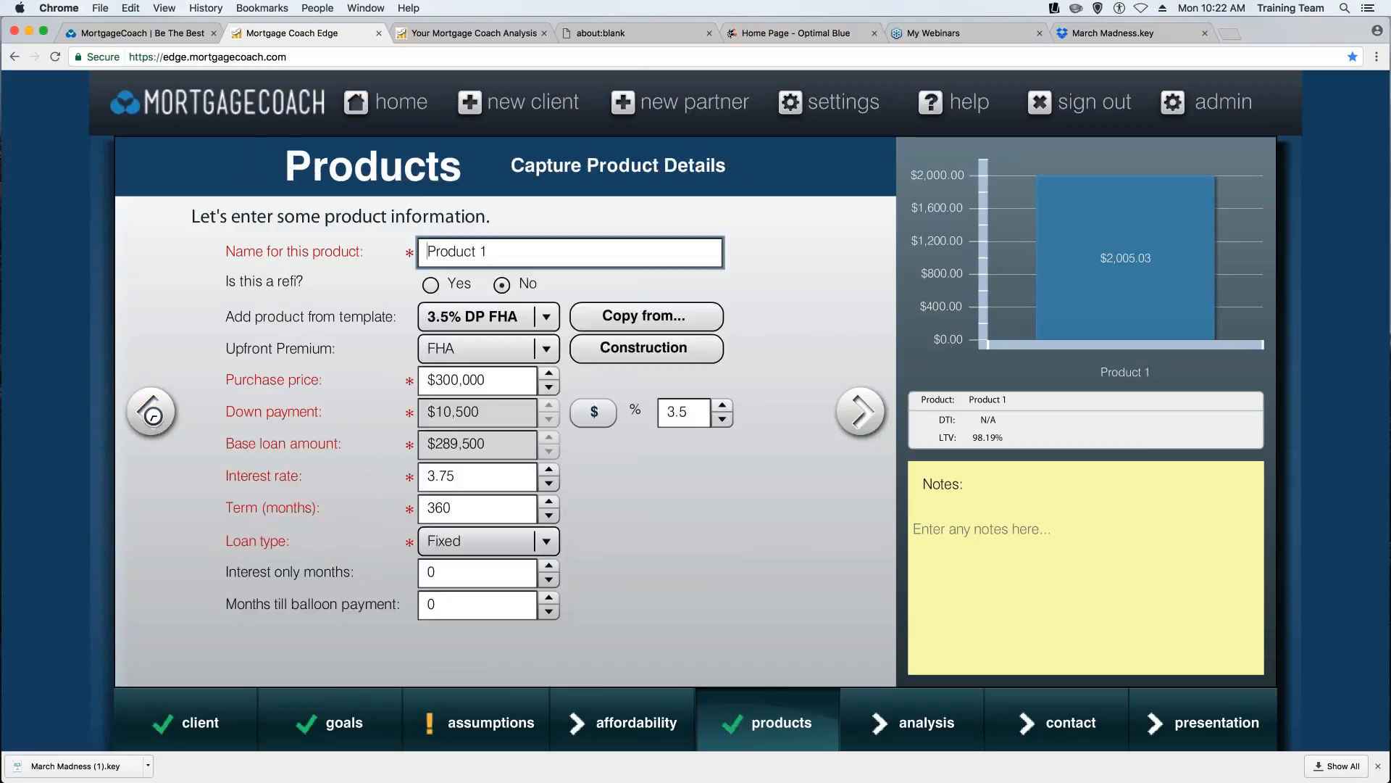
pyautogui.click(548, 321)
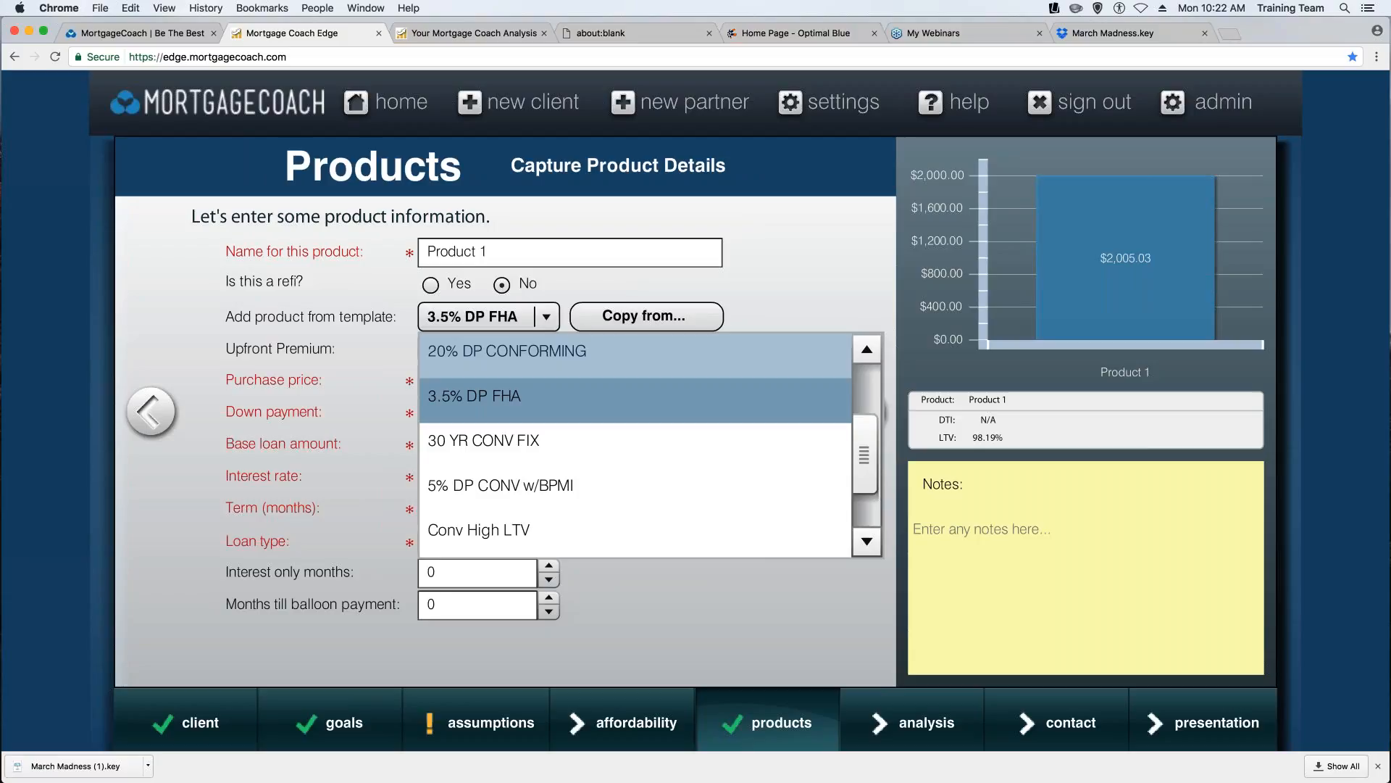
pyautogui.moveTo(876, 430); pyautogui.dragTo(875, 387)
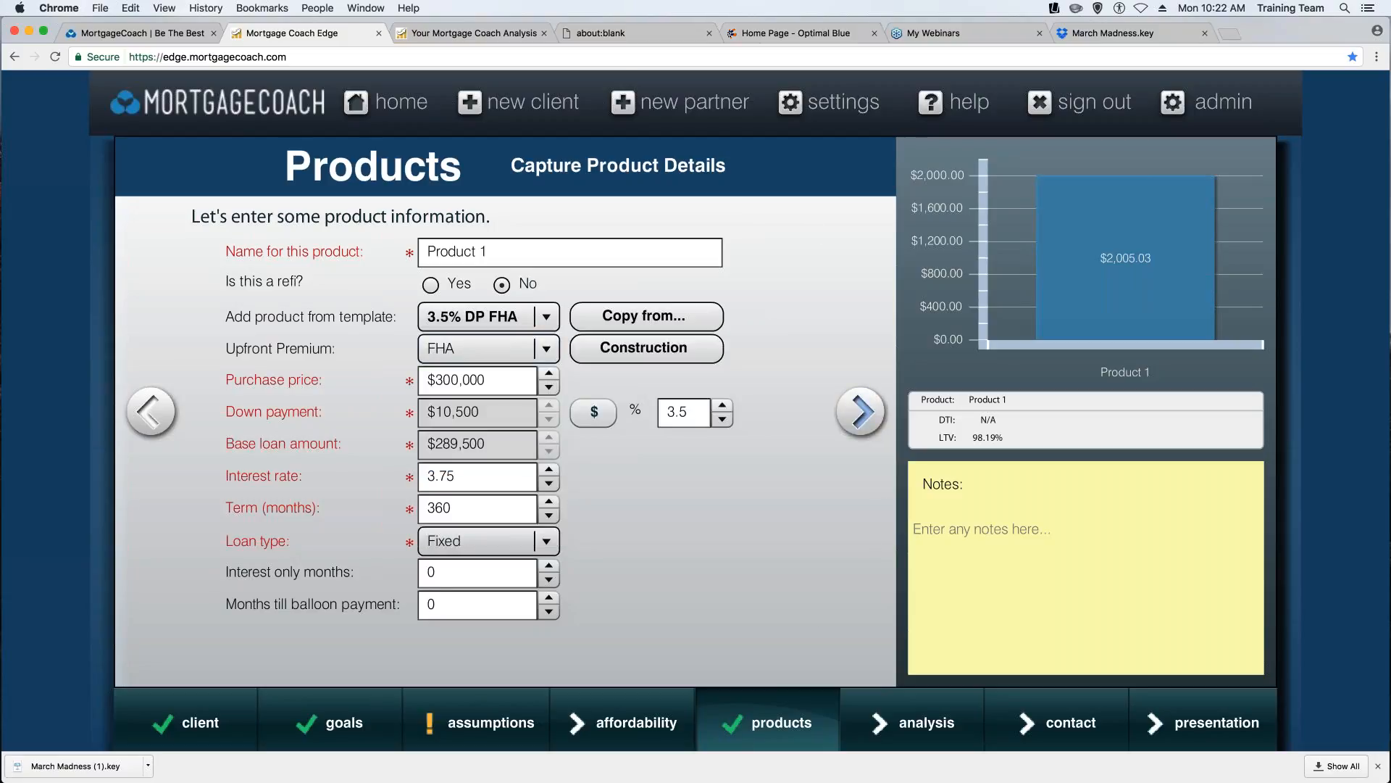
pyautogui.click(861, 411)
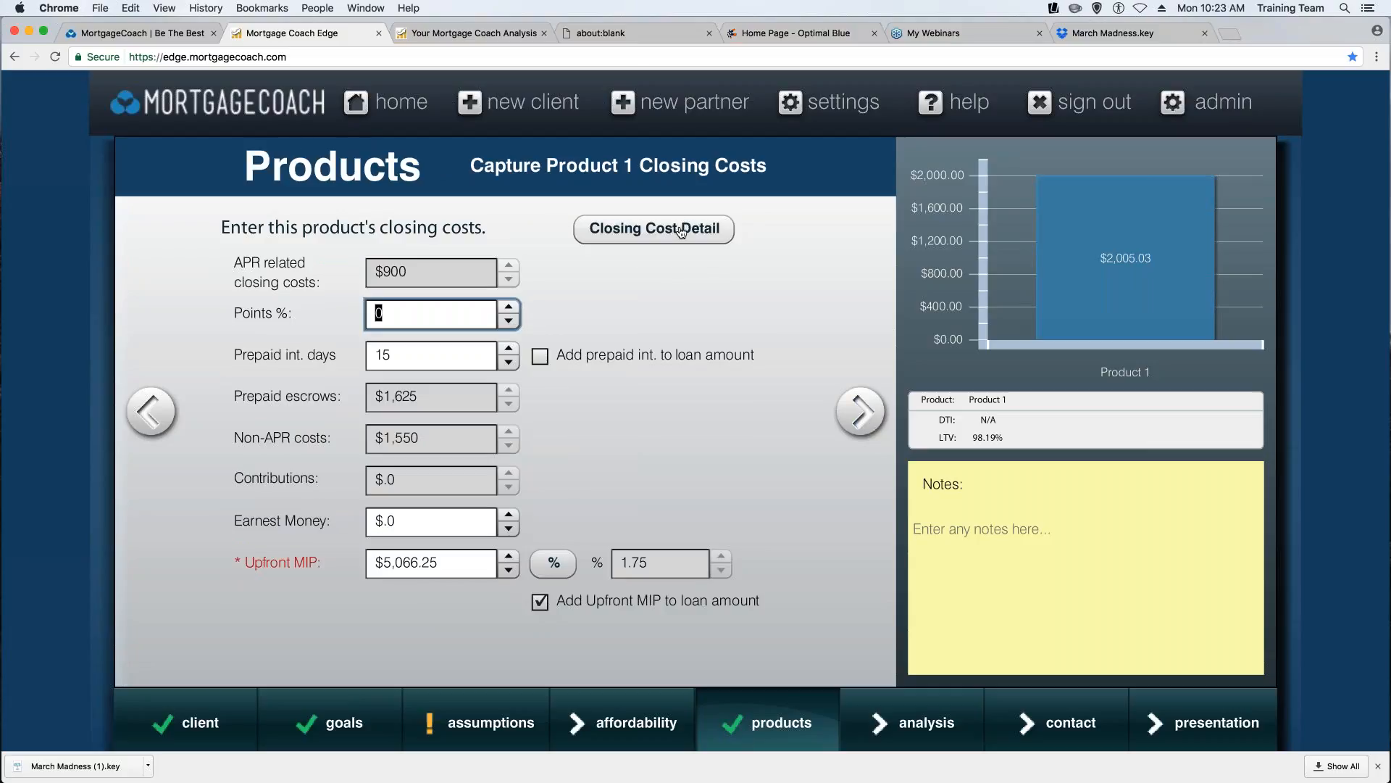
# Look through the full list of itemized fees in Product 1's closing cost details and close it without applying changes.
pyautogui.click(652, 229)
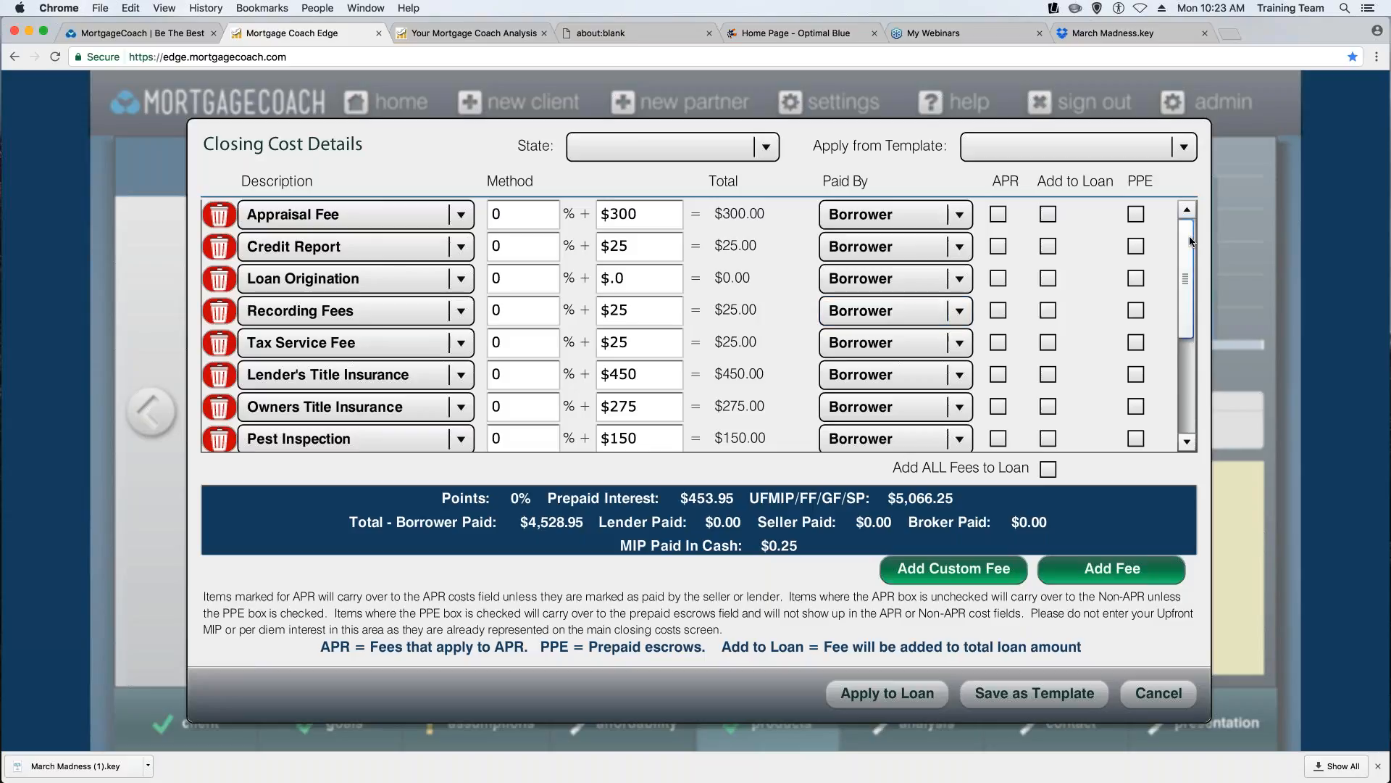
pyautogui.moveTo(1184, 279); pyautogui.dragTo(1178, 415)
pyautogui.moveTo(1192, 352); pyautogui.dragTo(1206, 212)
pyautogui.click(1158, 693)
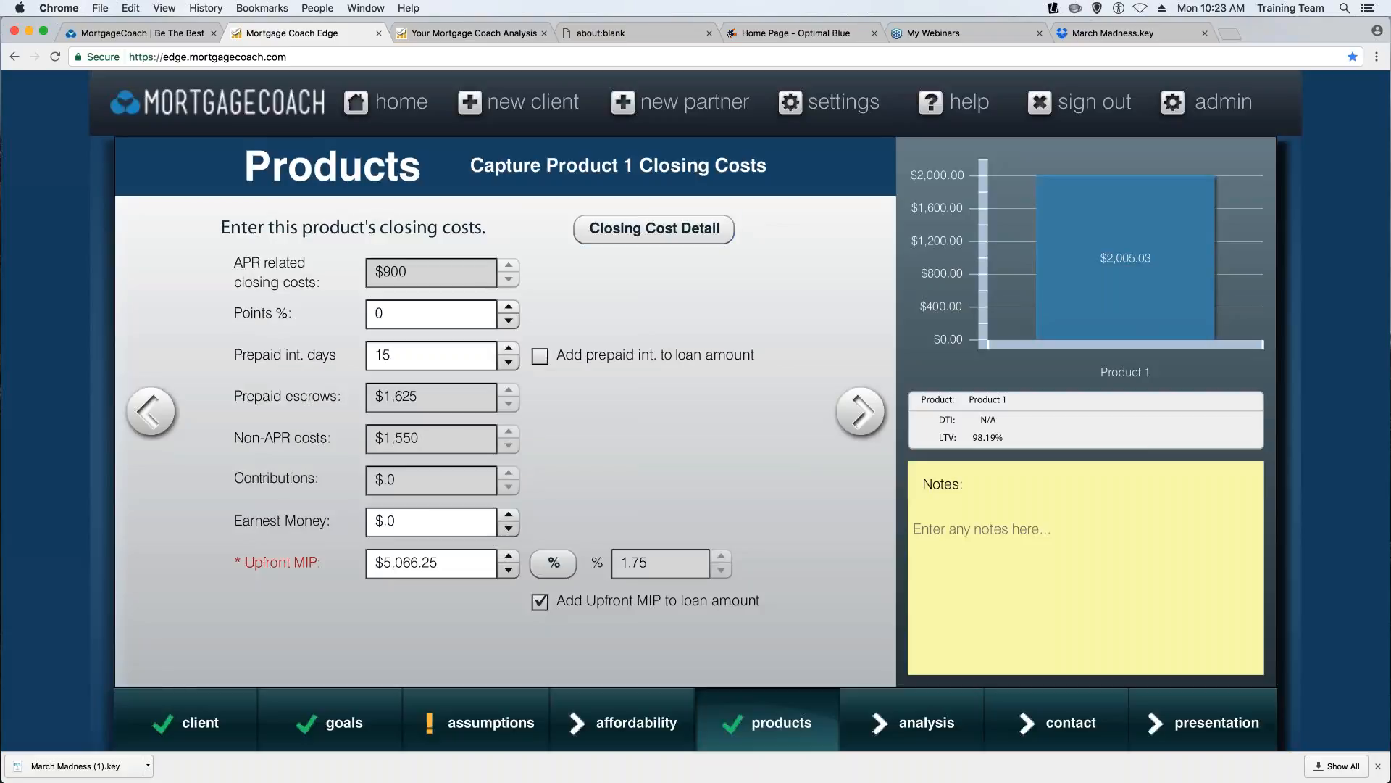
# Reopen Product 1's closing cost details and look through the available fee templates without choosing one.
pyautogui.click(647, 229)
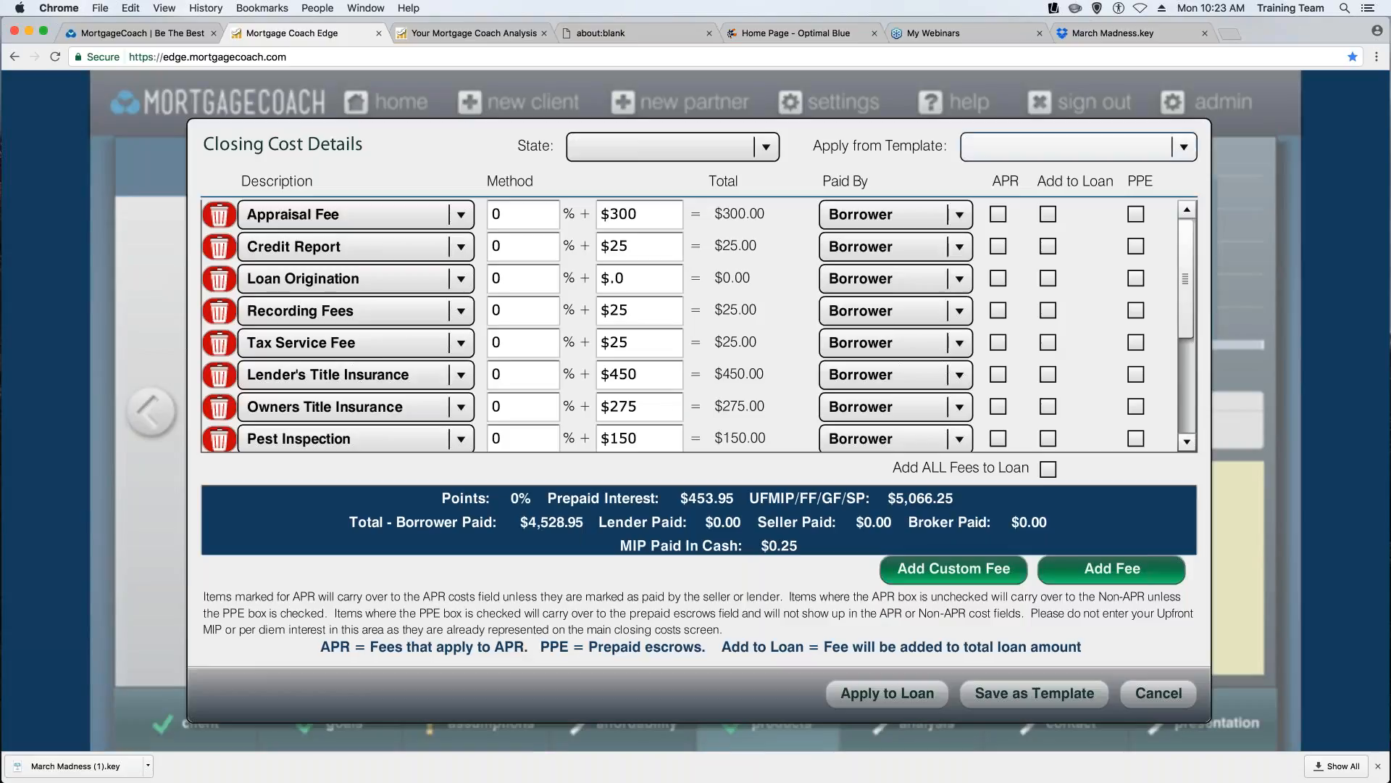
pyautogui.click(1186, 150)
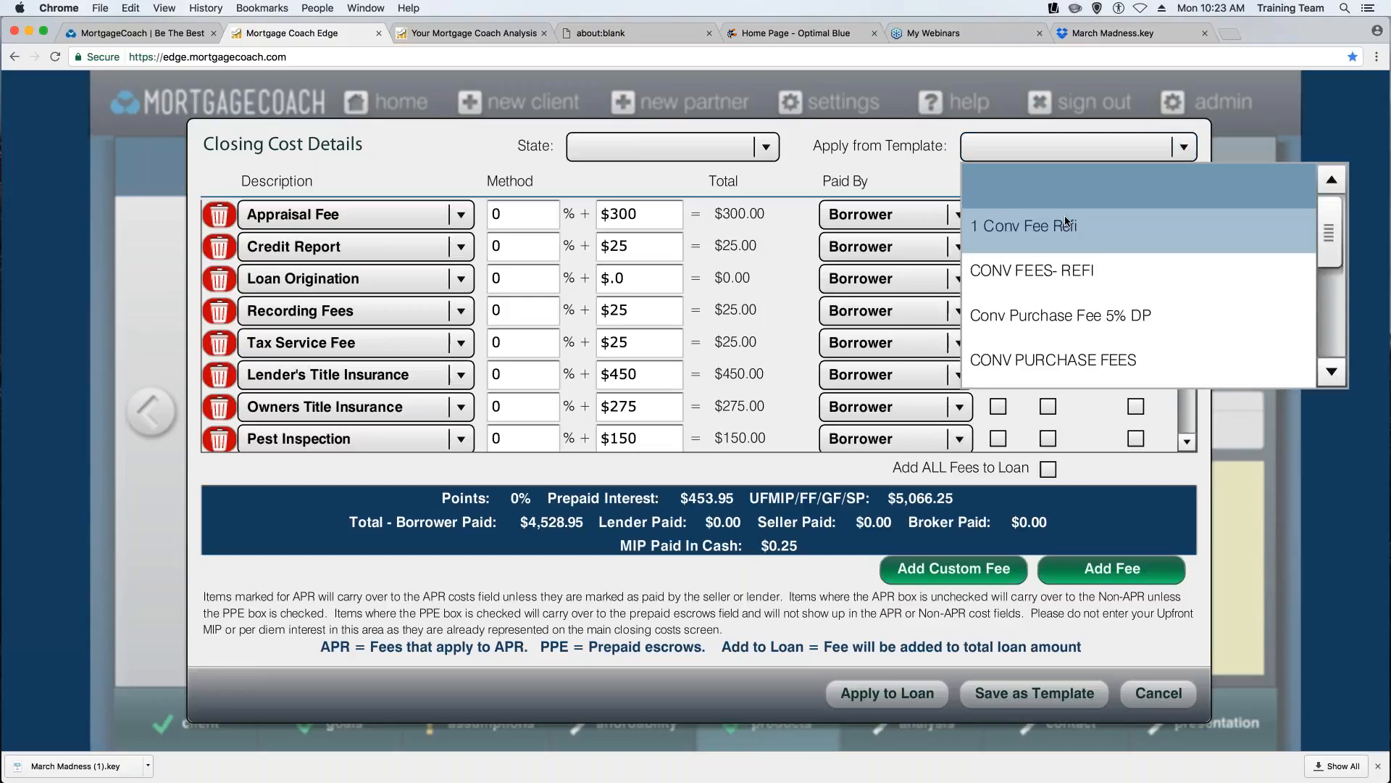
pyautogui.moveTo(1335, 242); pyautogui.dragTo(1333, 373)
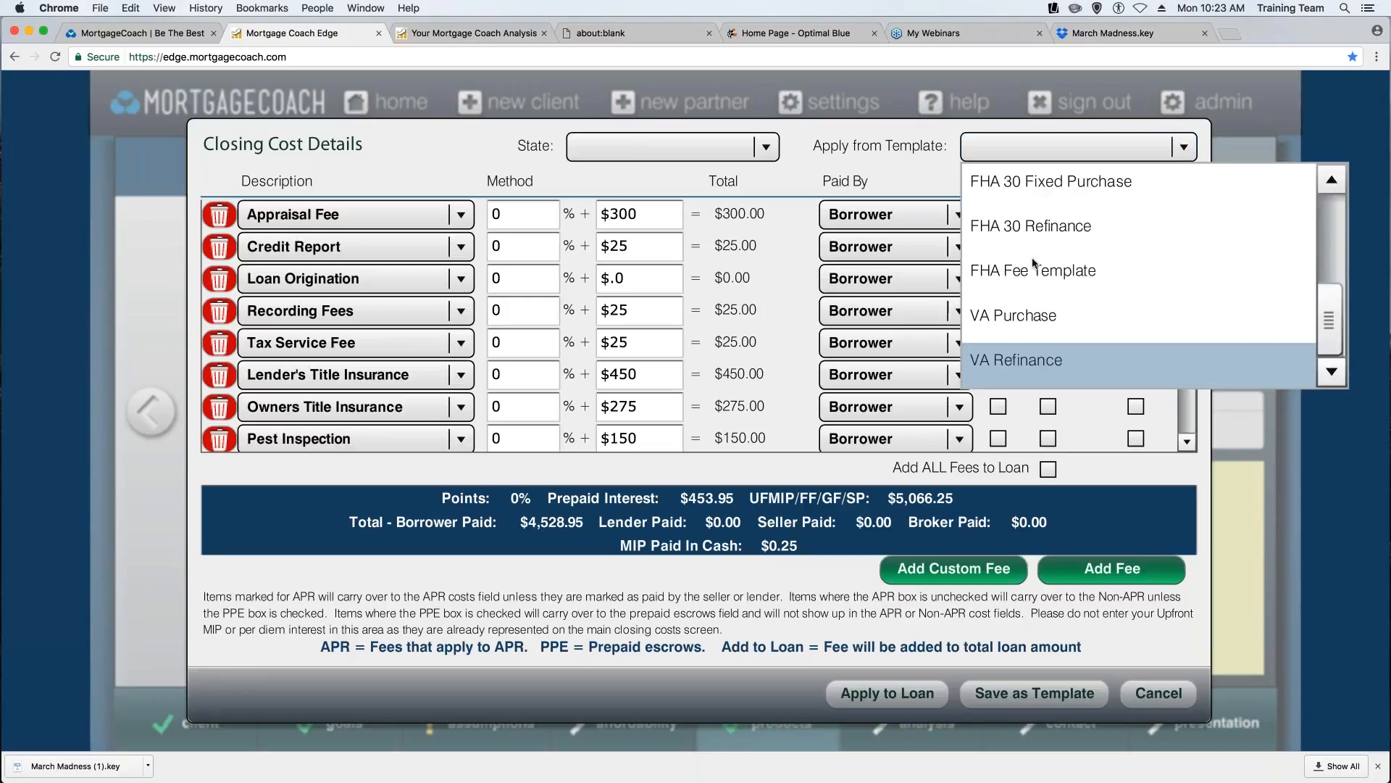
pyautogui.click(906, 171)
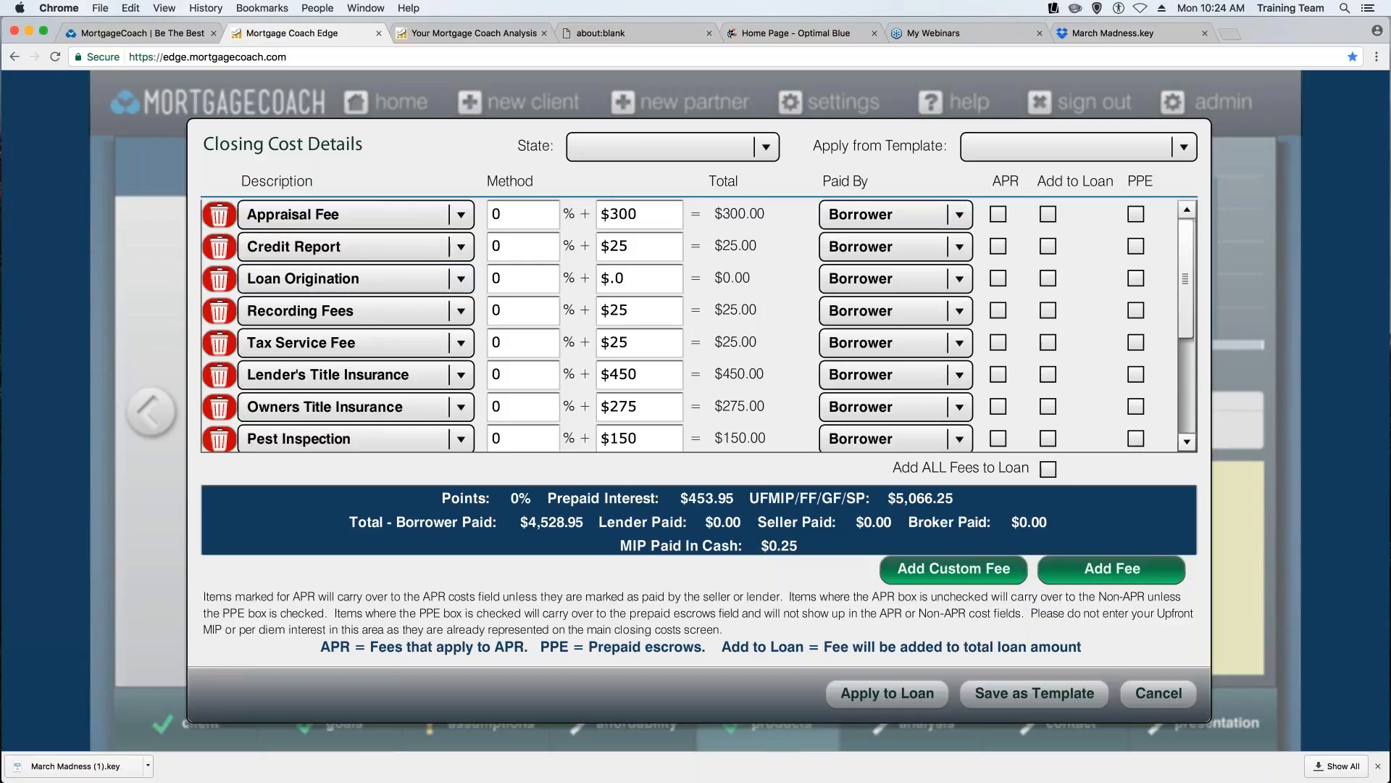
# Try deleting the Pest Inspection fee and setting the Appraisal Fee to $450, and leave the closing cost details without applying.
pyautogui.click(219, 439)
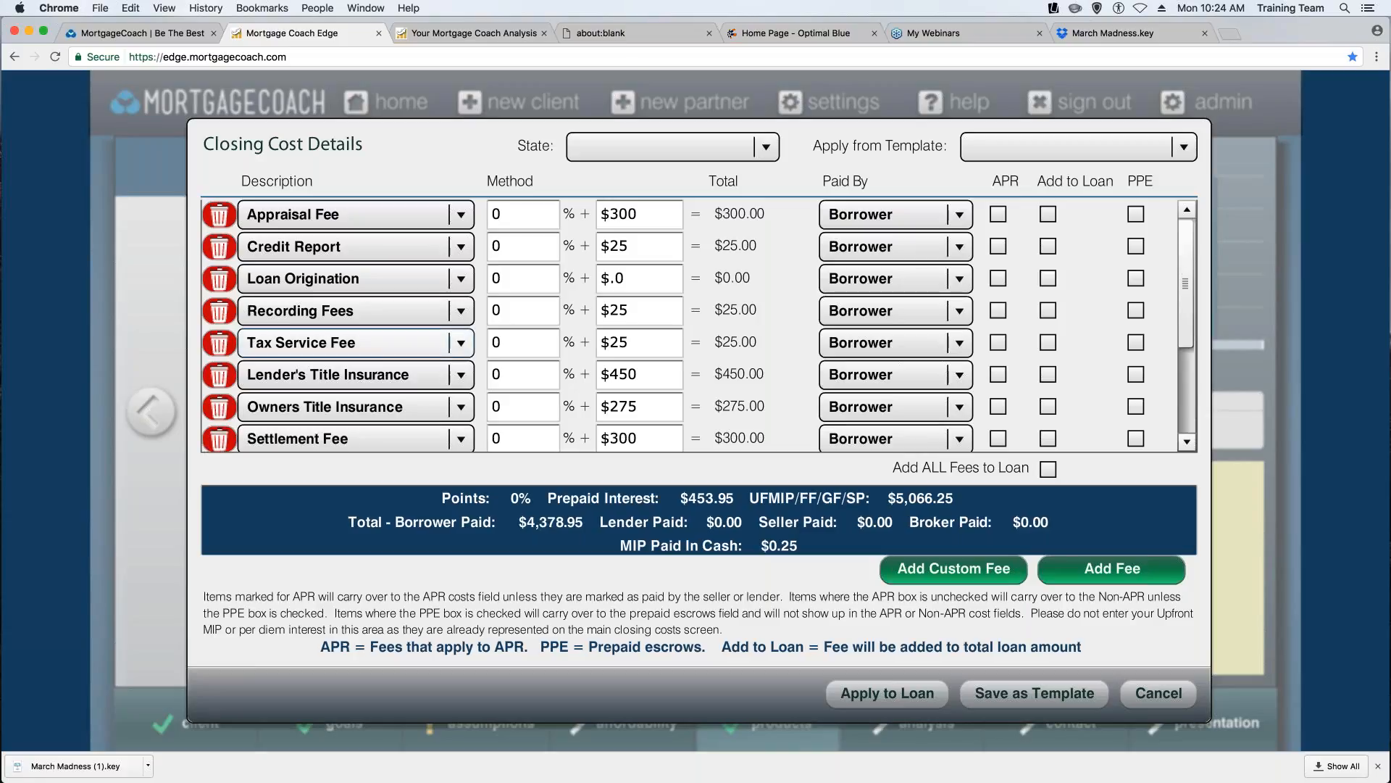
pyautogui.moveTo(632, 214); pyautogui.dragTo(584, 215)
pyautogui.write('450')
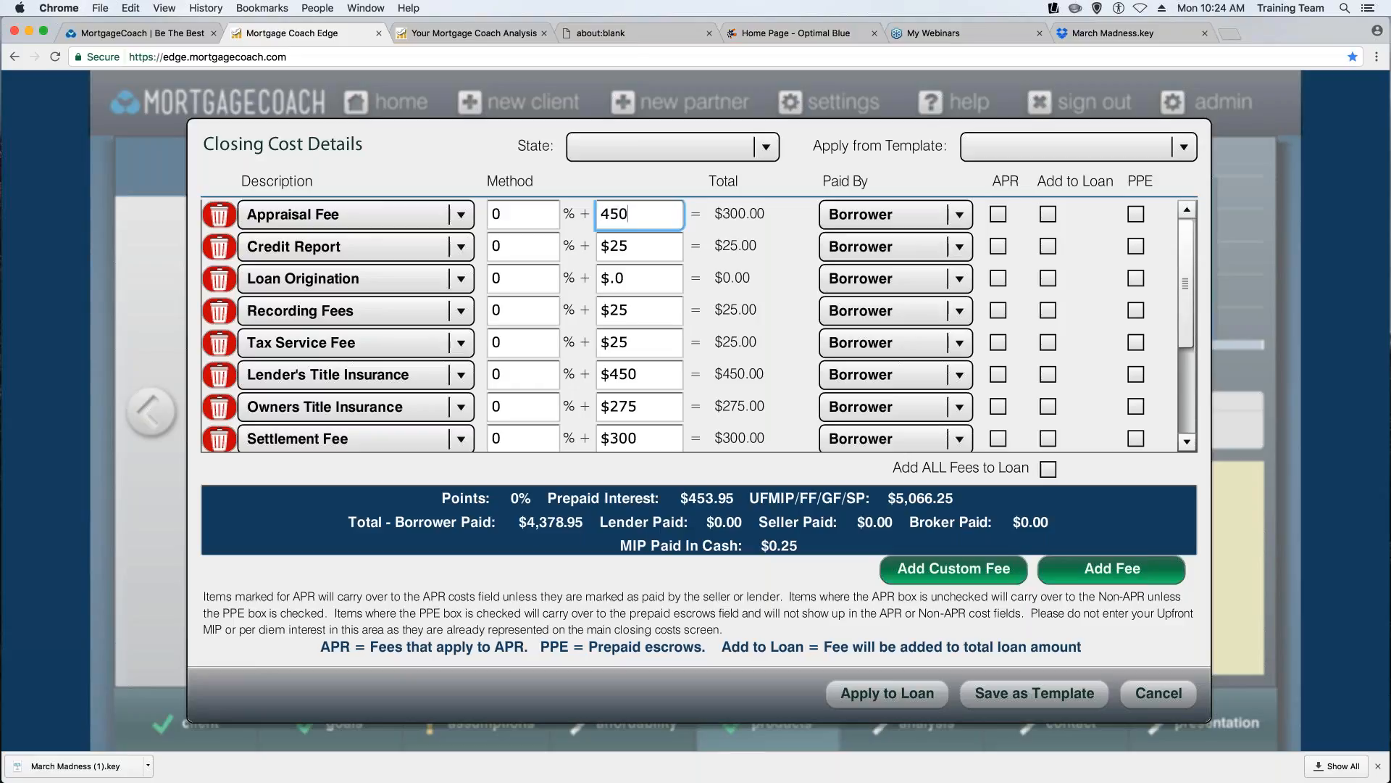
pyautogui.press('Tab')
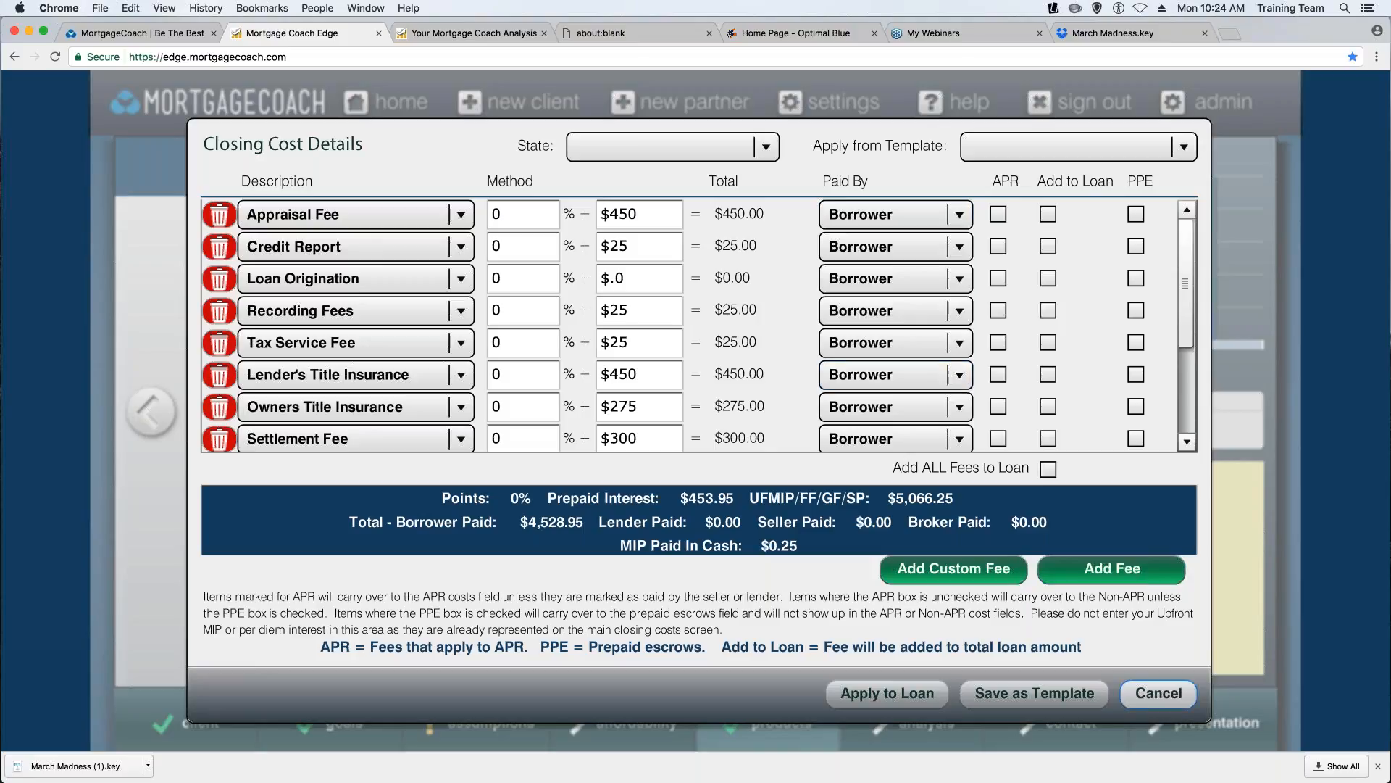
pyautogui.click(1158, 692)
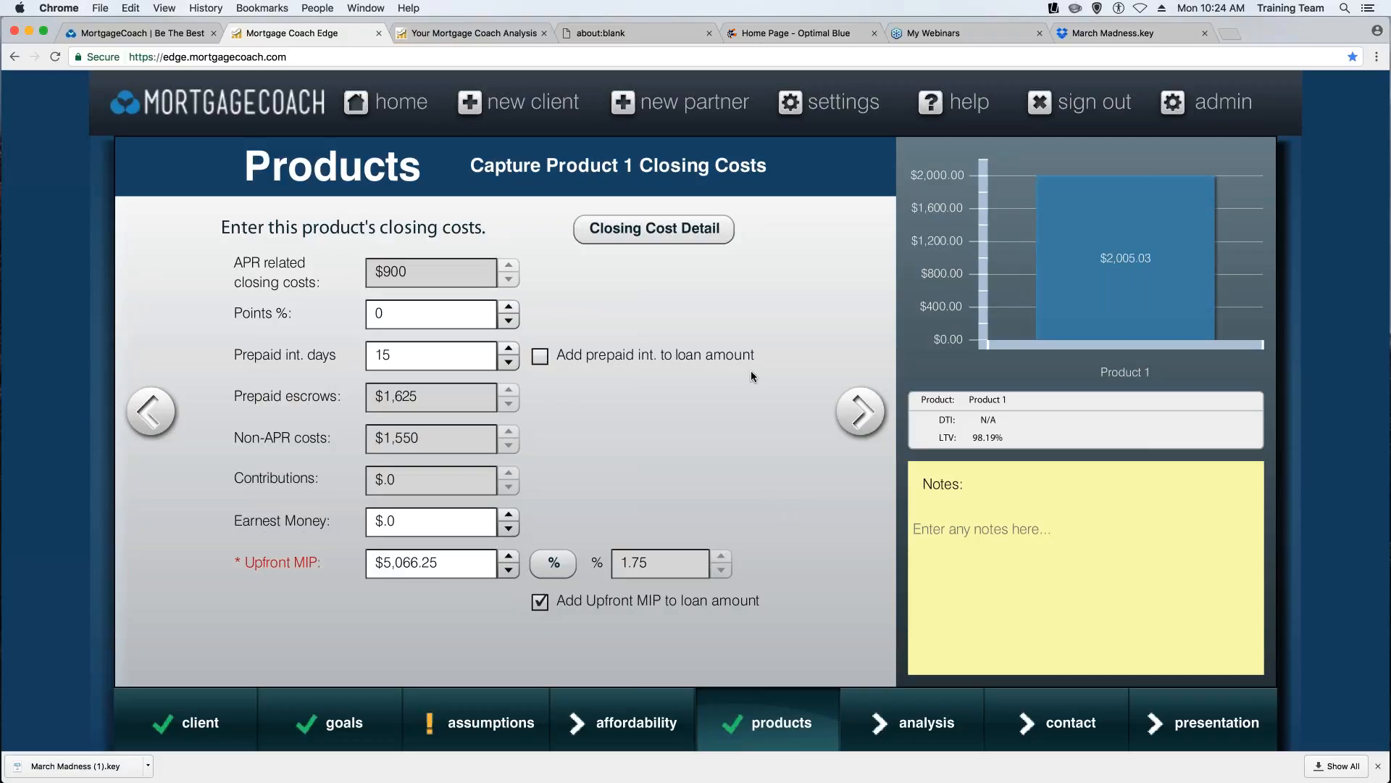
# Open the product templates in Settings Manager.
pyautogui.click(848, 107)
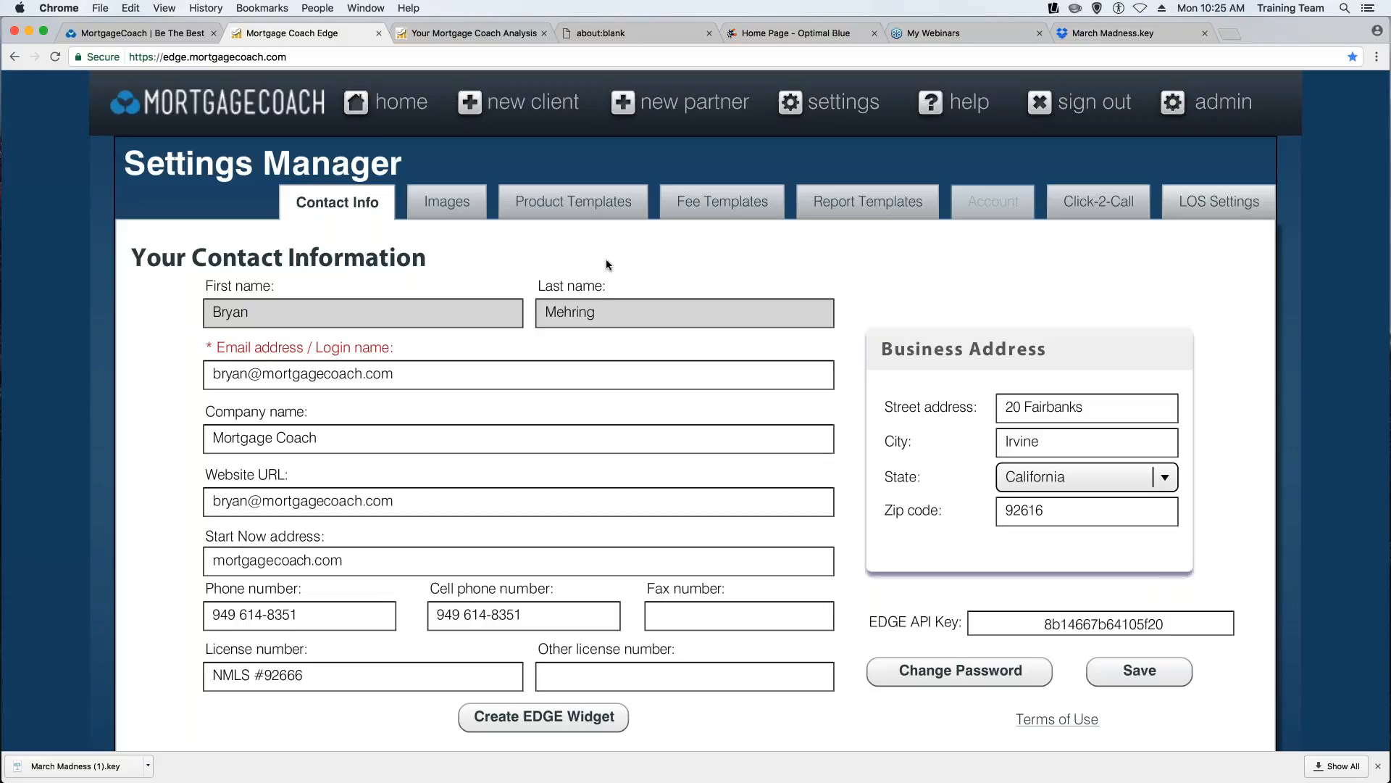
pyautogui.click(447, 201)
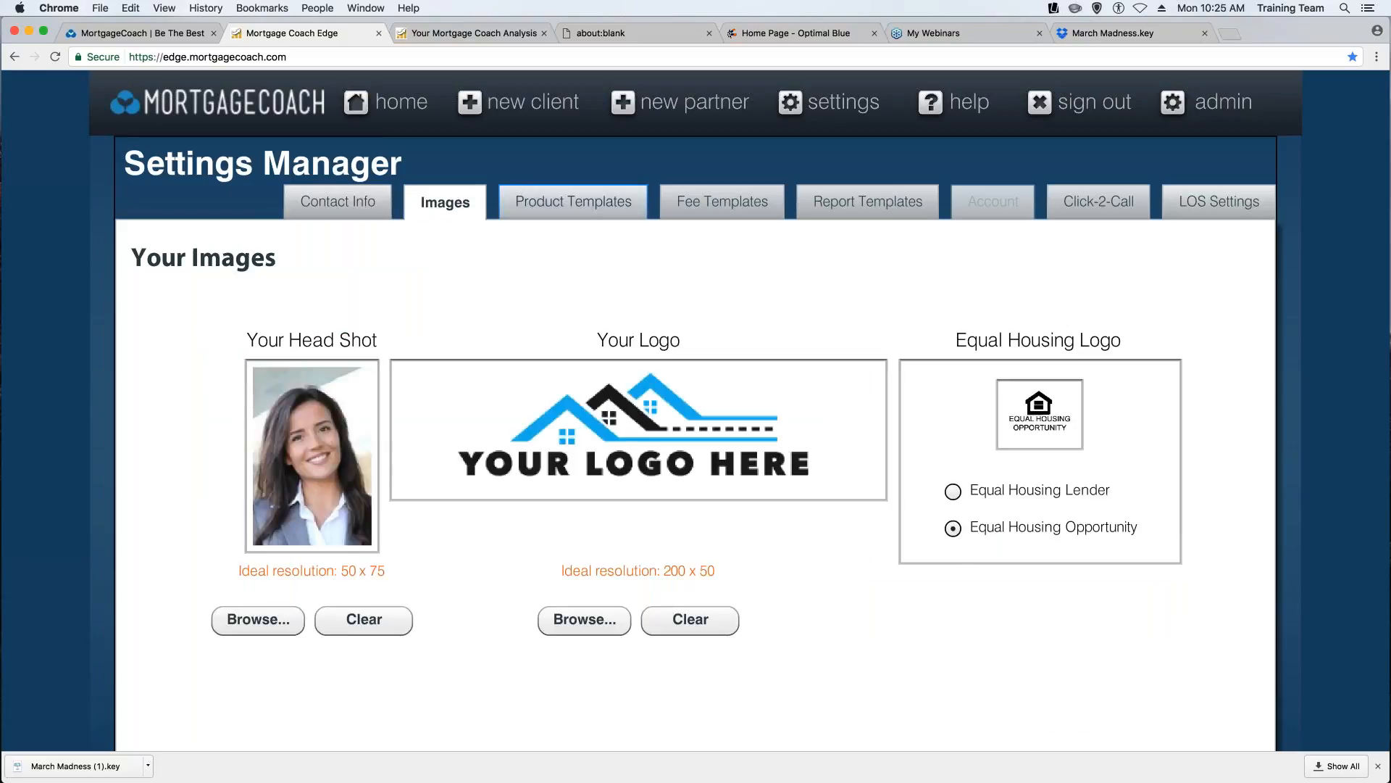
pyautogui.click(579, 206)
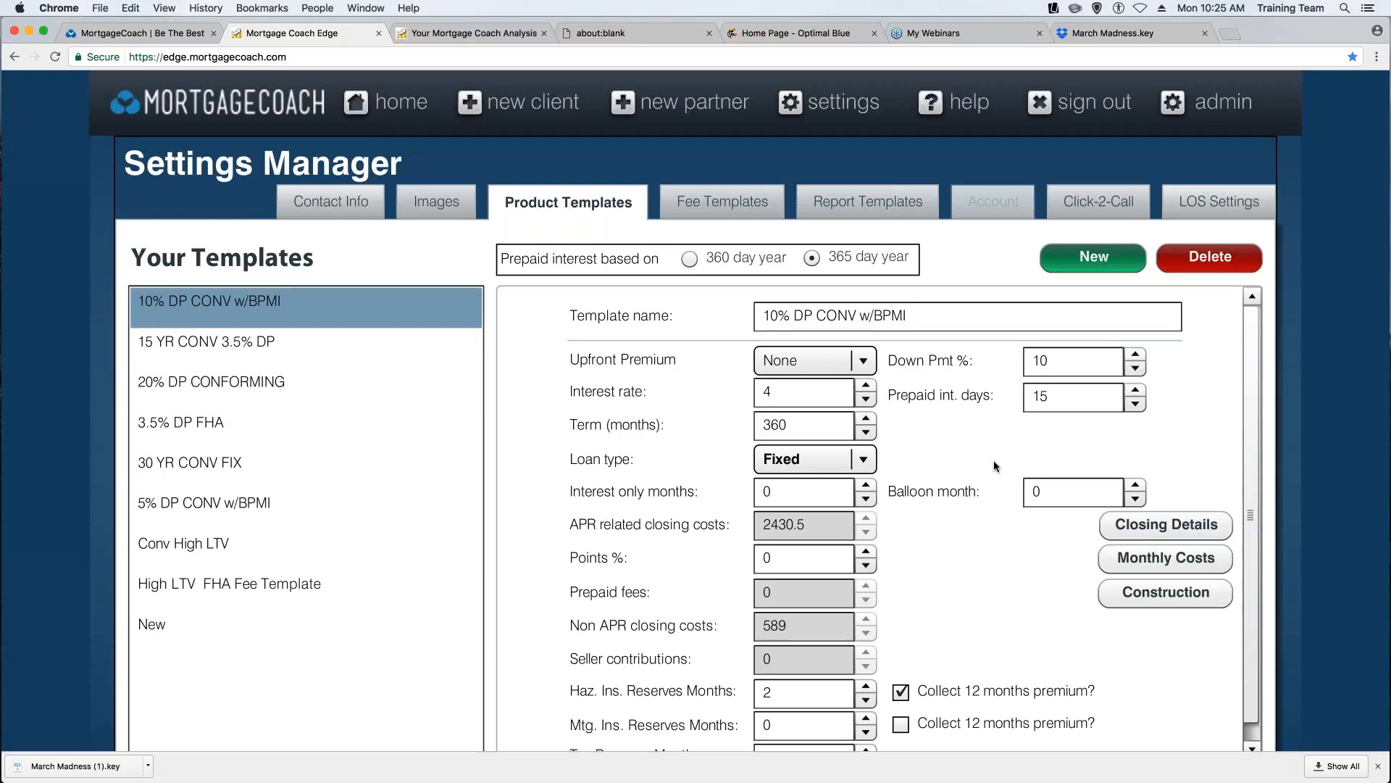
# Create a new product template named "March Madness Demo Template".
pyautogui.click(1102, 271)
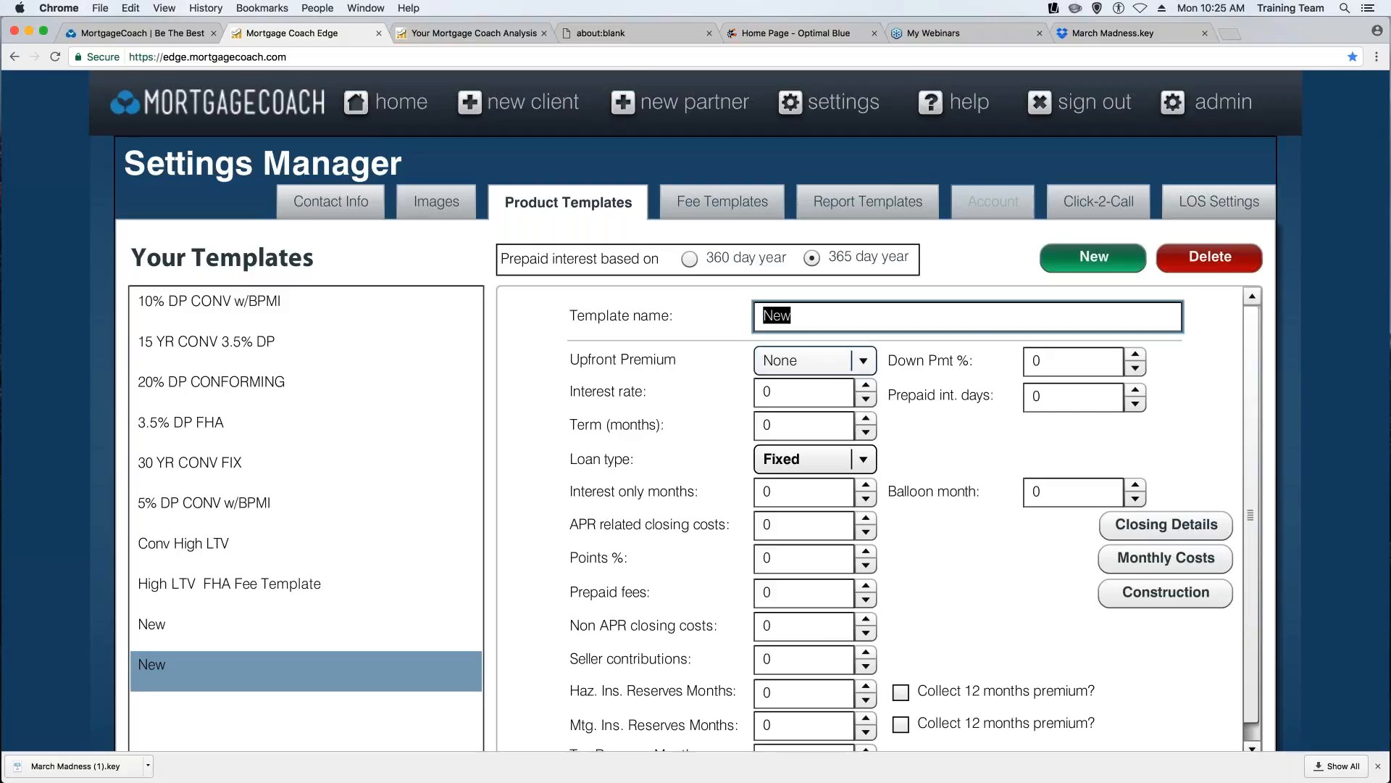
pyautogui.write('Mar')
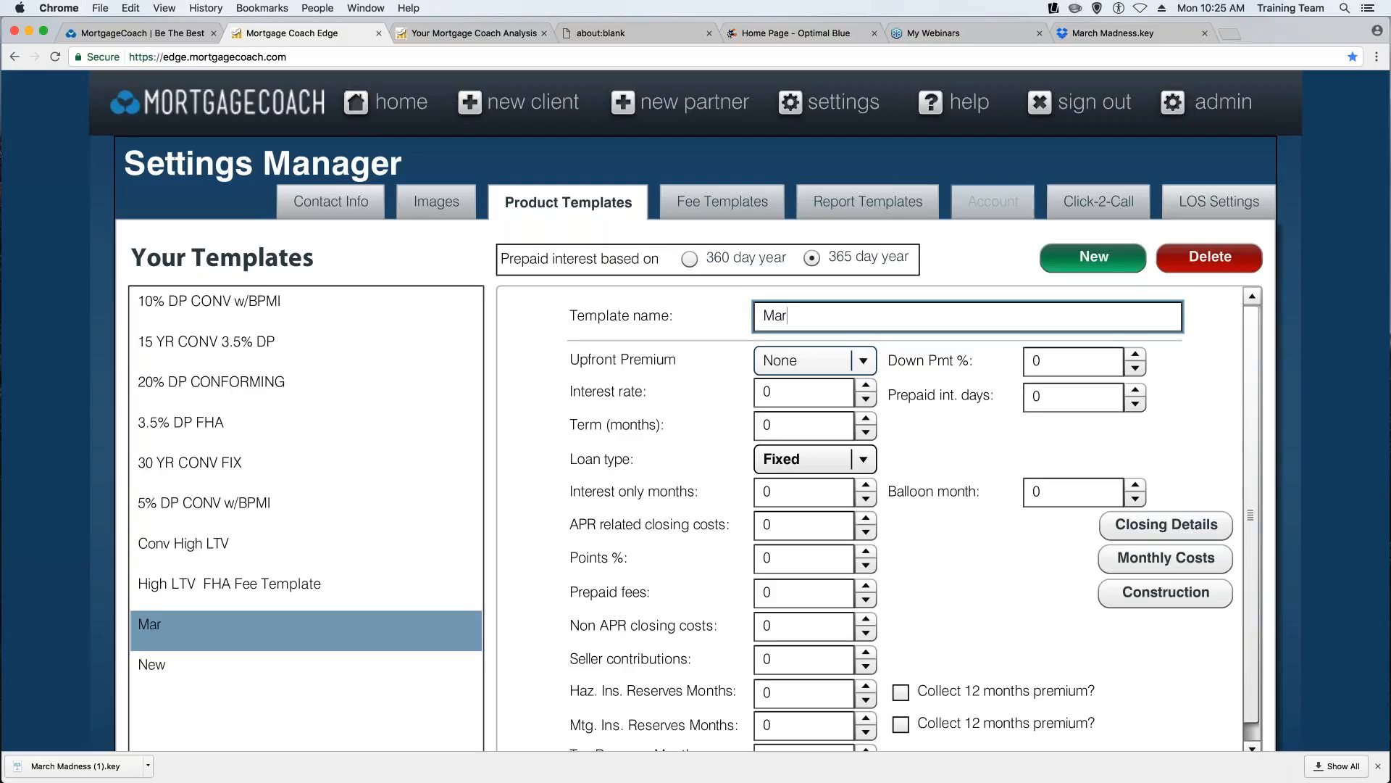
pyautogui.write('ch Madness D')
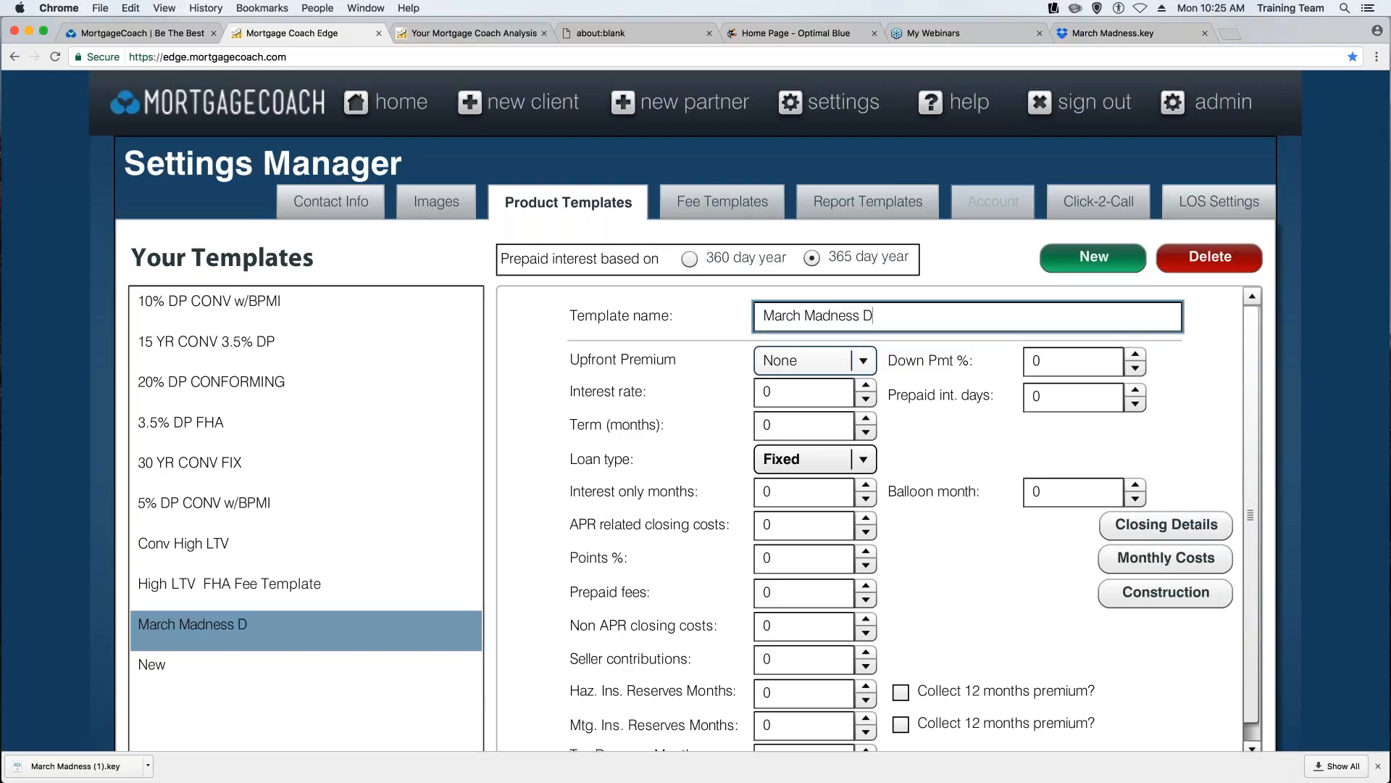
pyautogui.write('emo Template')
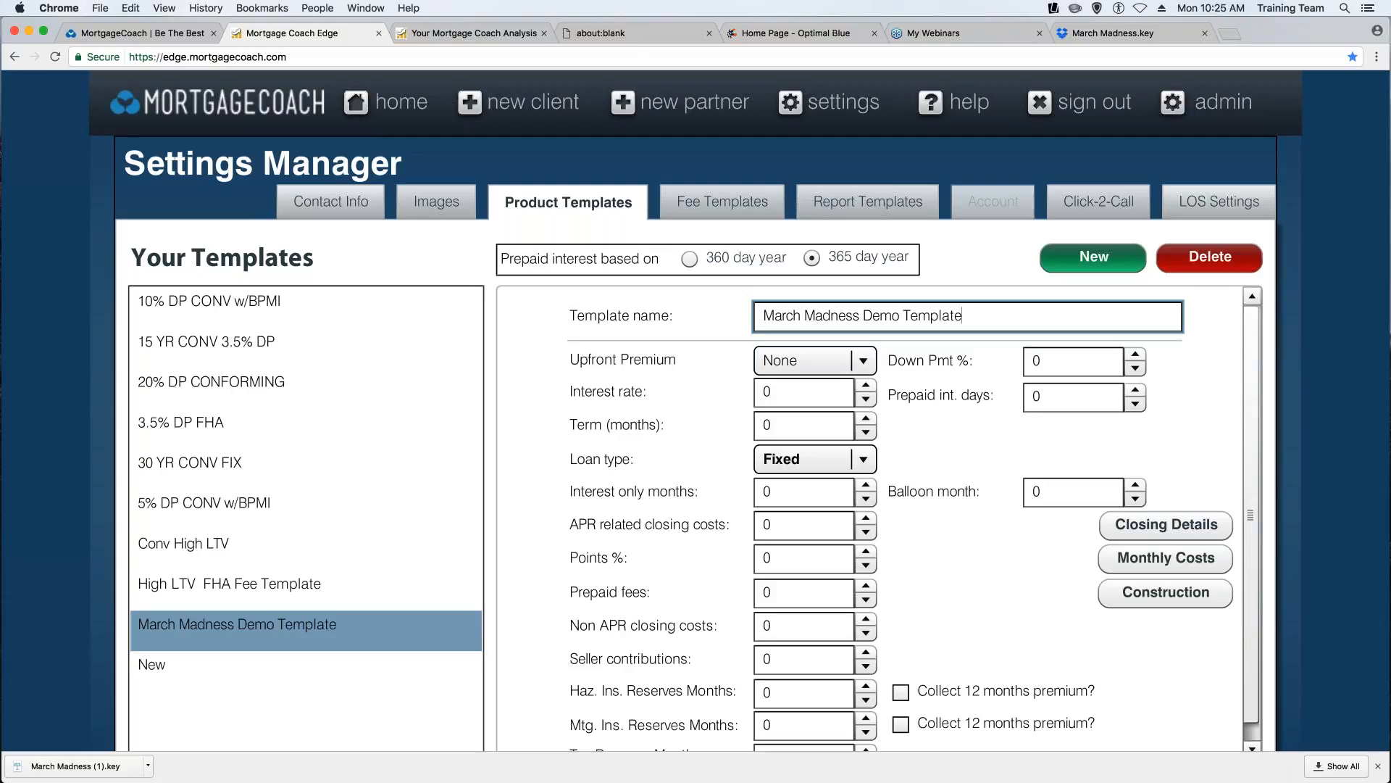
# Look through the upfront premium and loan type options of the new template without choosing a different one.
pyautogui.click(864, 364)
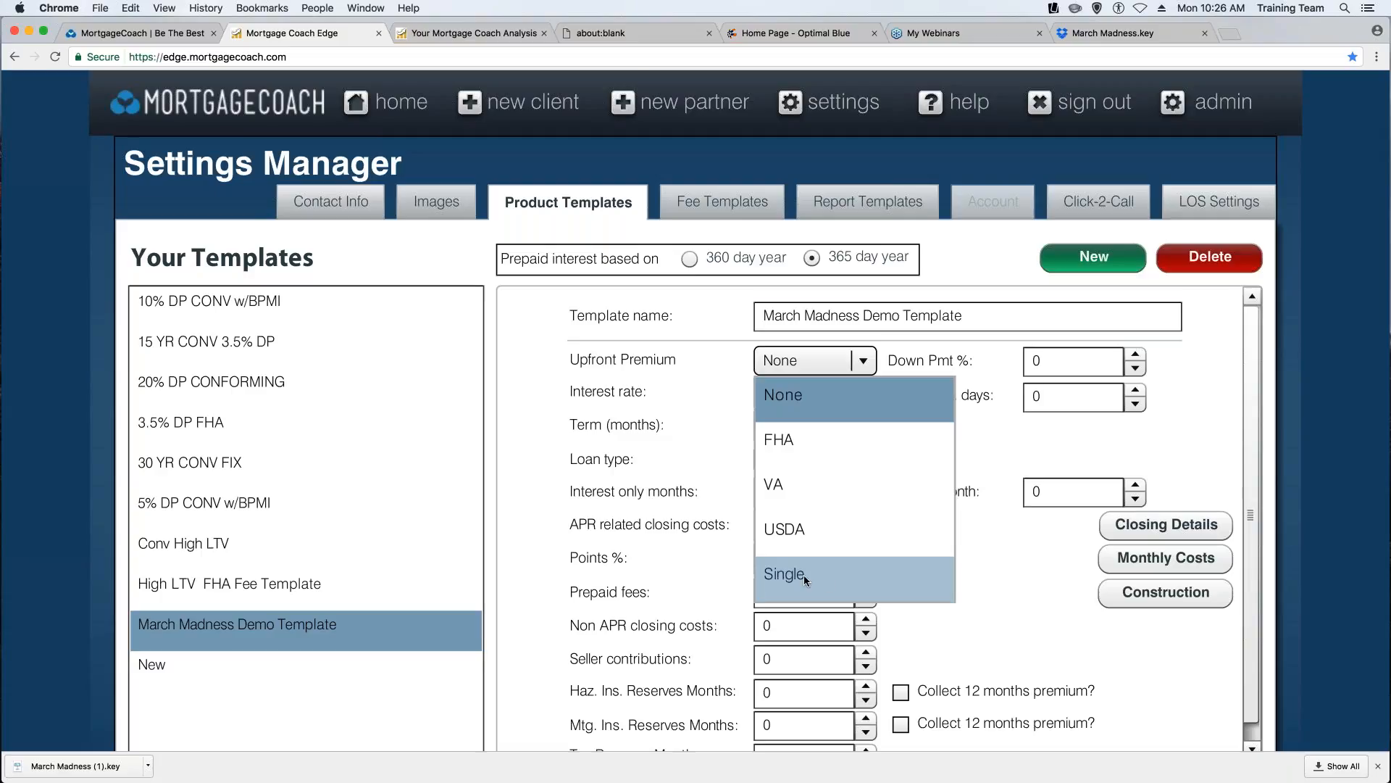
pyautogui.click(1003, 584)
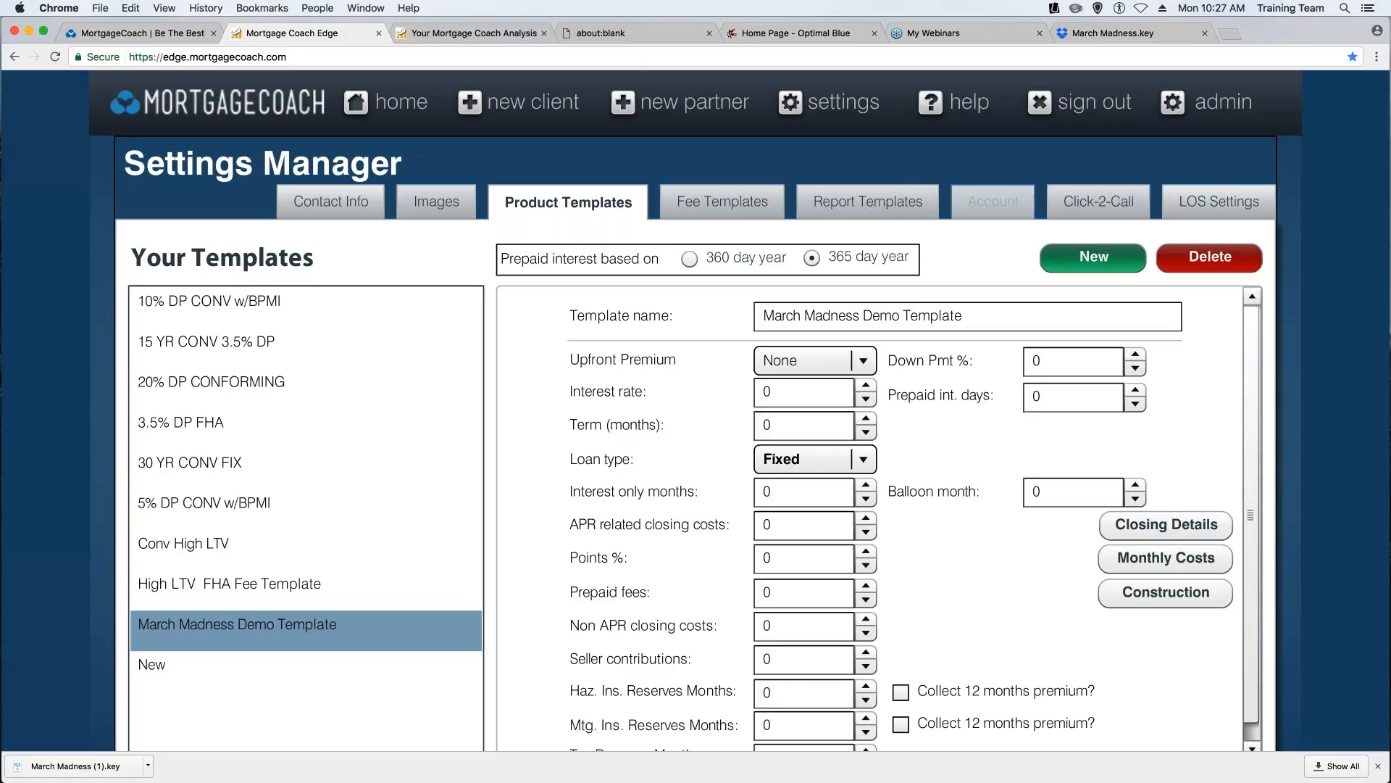
pyautogui.click(864, 461)
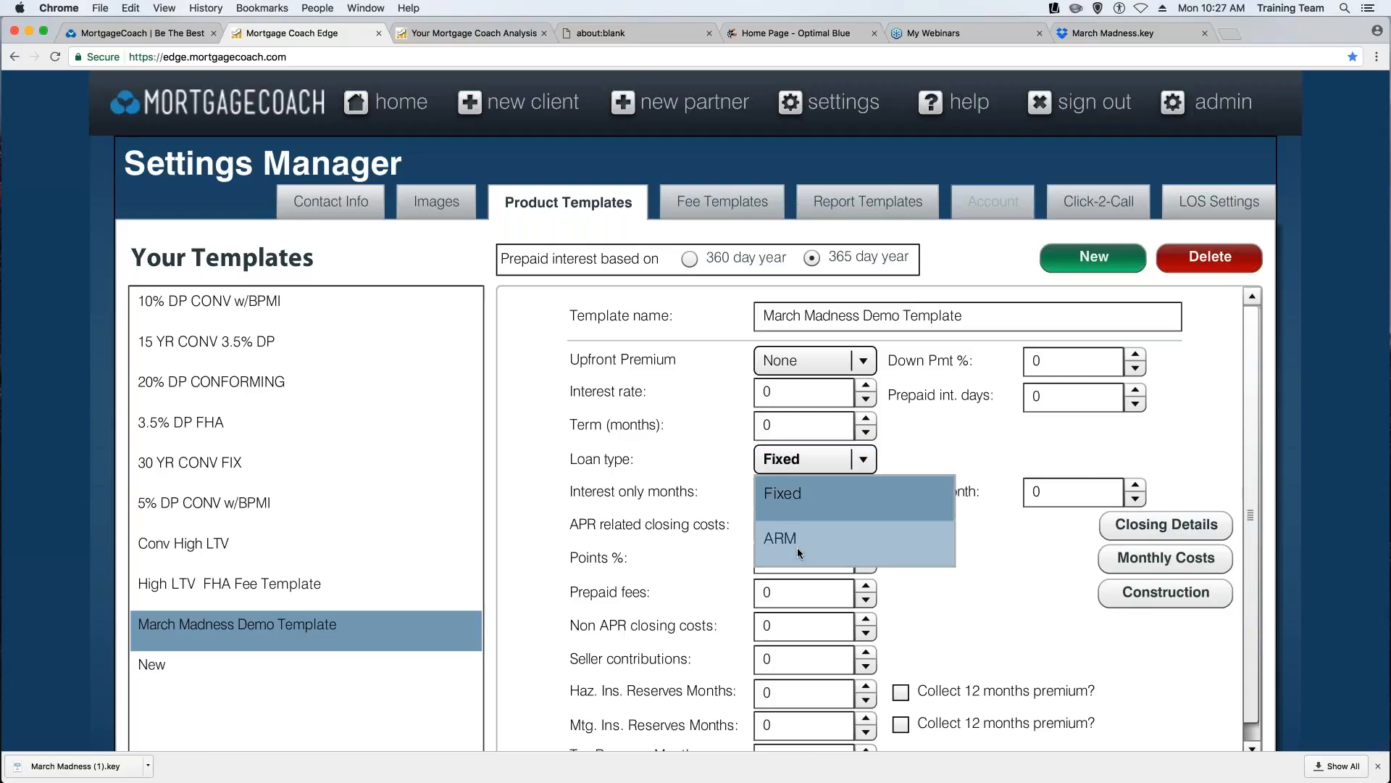
pyautogui.click(981, 598)
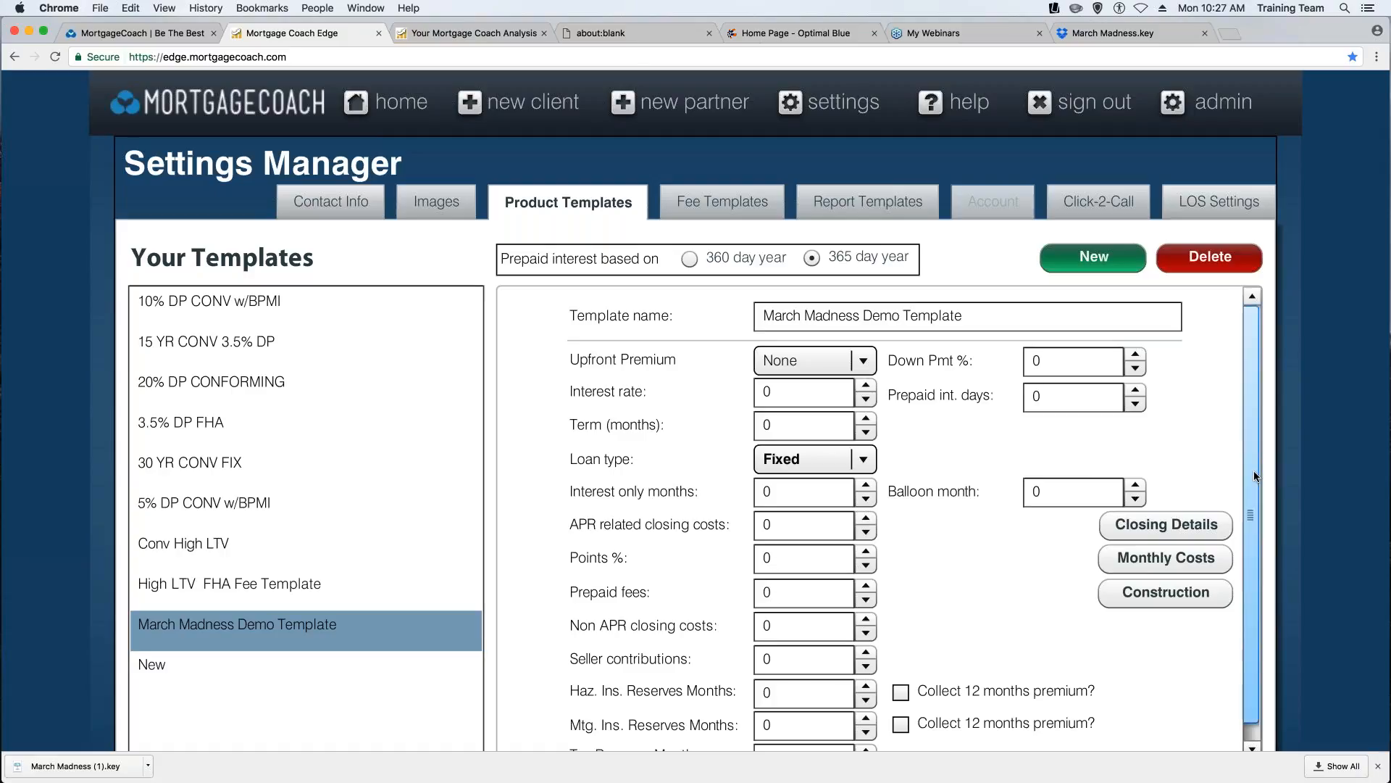
# Set the template's loan term to 360 months.
pyautogui.scroll(-1, 1254, 471)
pyautogui.scroll(-2, 1254, 540)
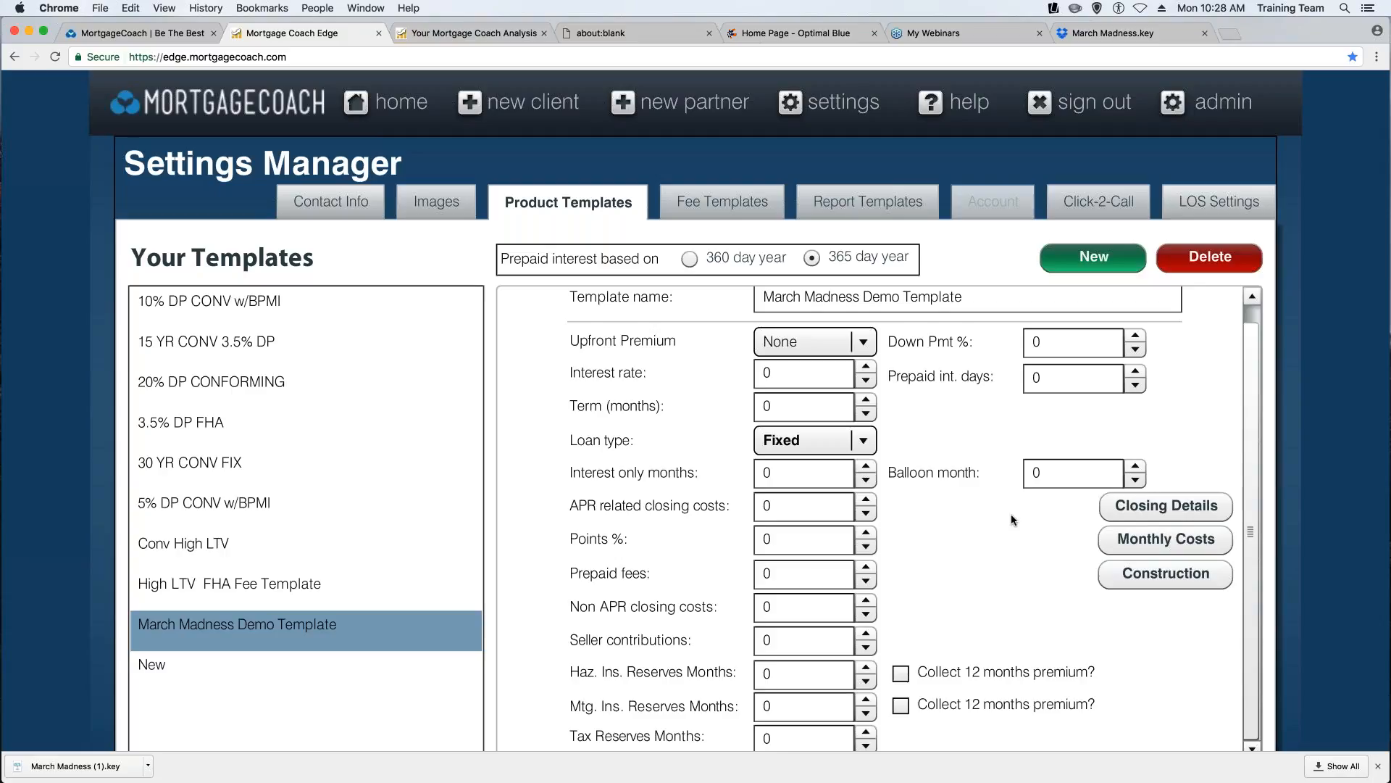
pyautogui.click(782, 400)
pyautogui.press('super+a')
pyautogui.write('360')
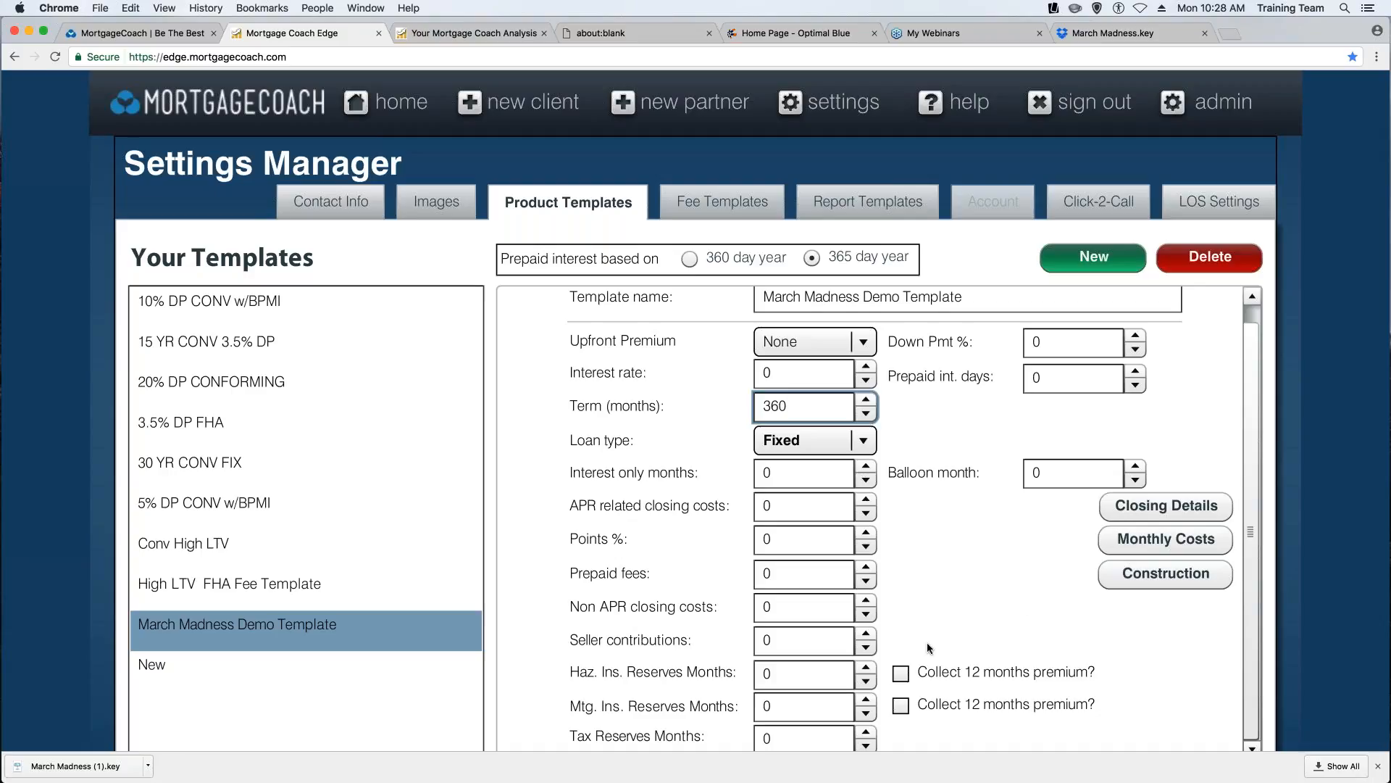
# Set hazard insurance reserves to 2 months with 12 months' premium collected, and tax reserves to 4 months.
pyautogui.moveTo(762, 674); pyautogui.dragTo(946, 628)
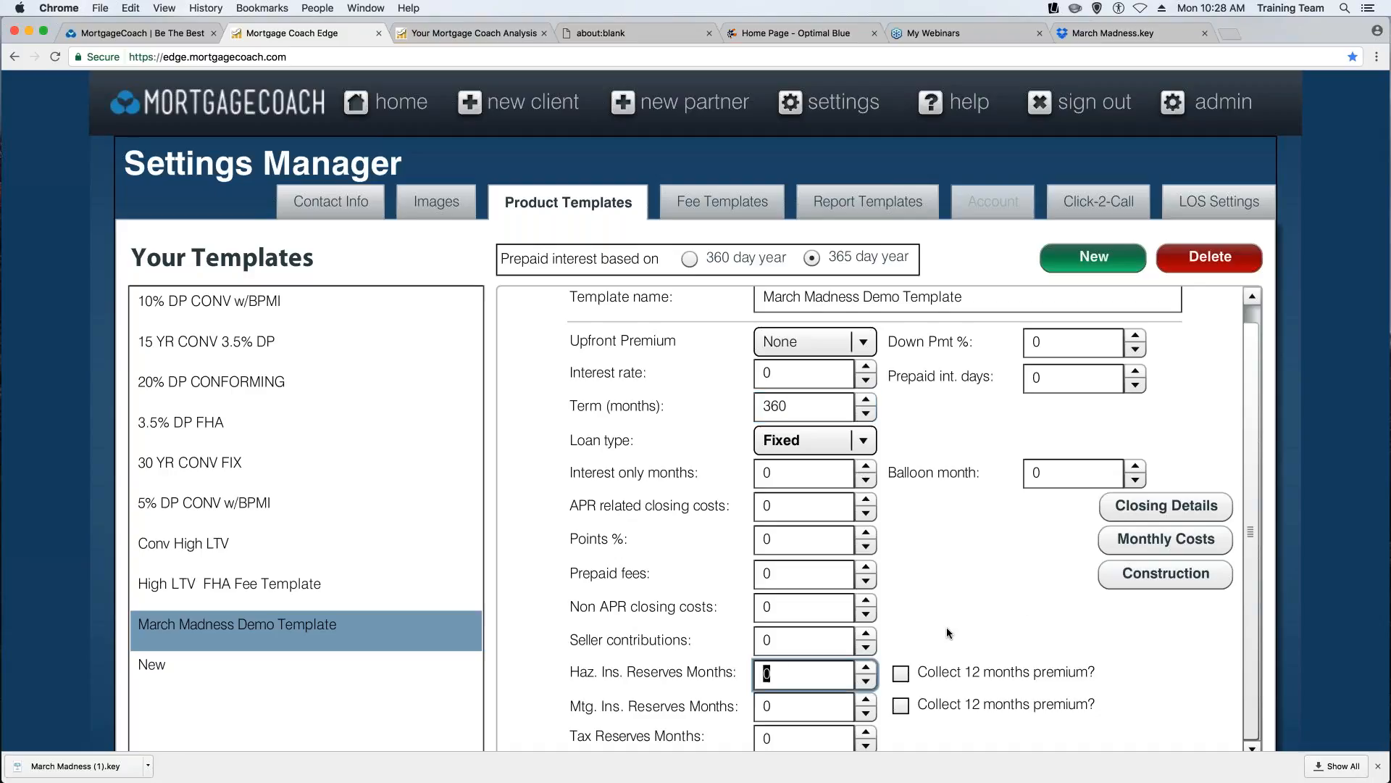
pyautogui.click(901, 673)
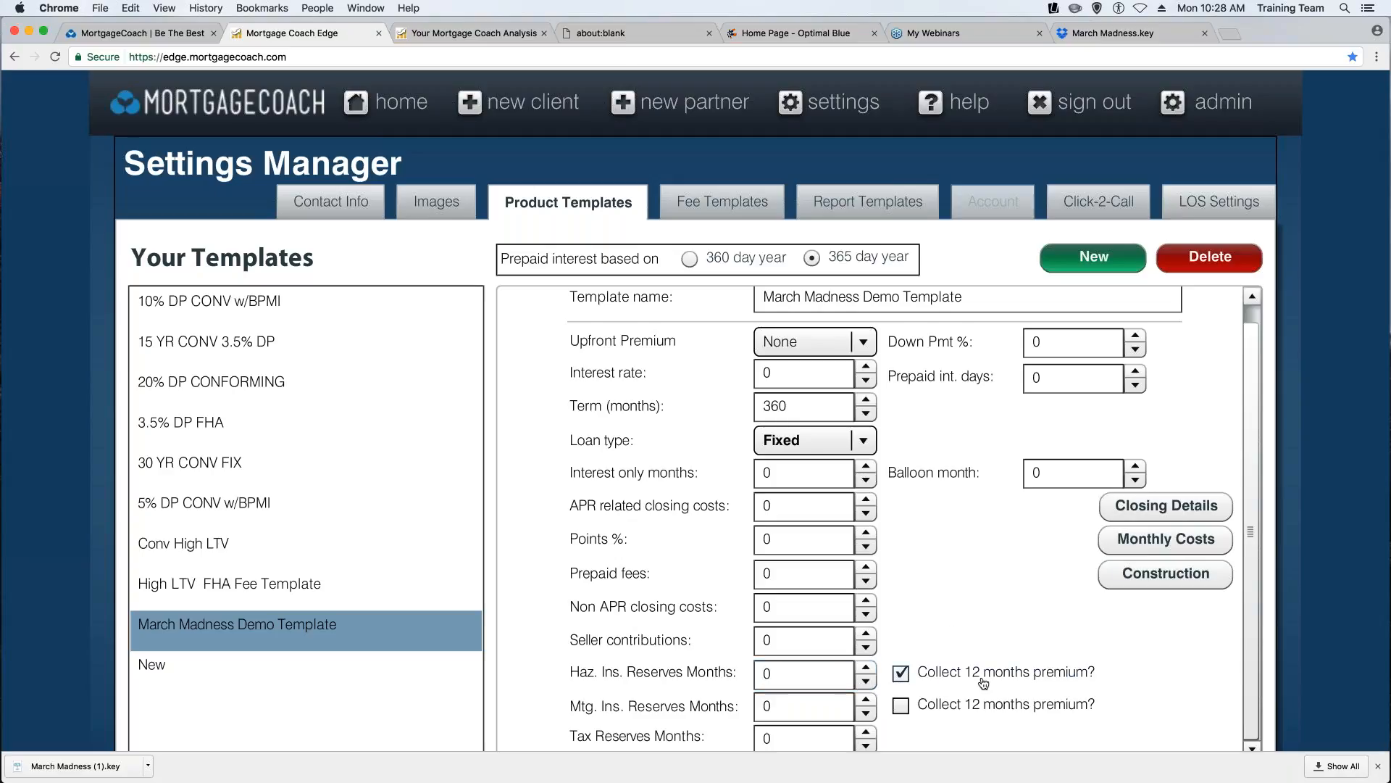
pyautogui.click(772, 674)
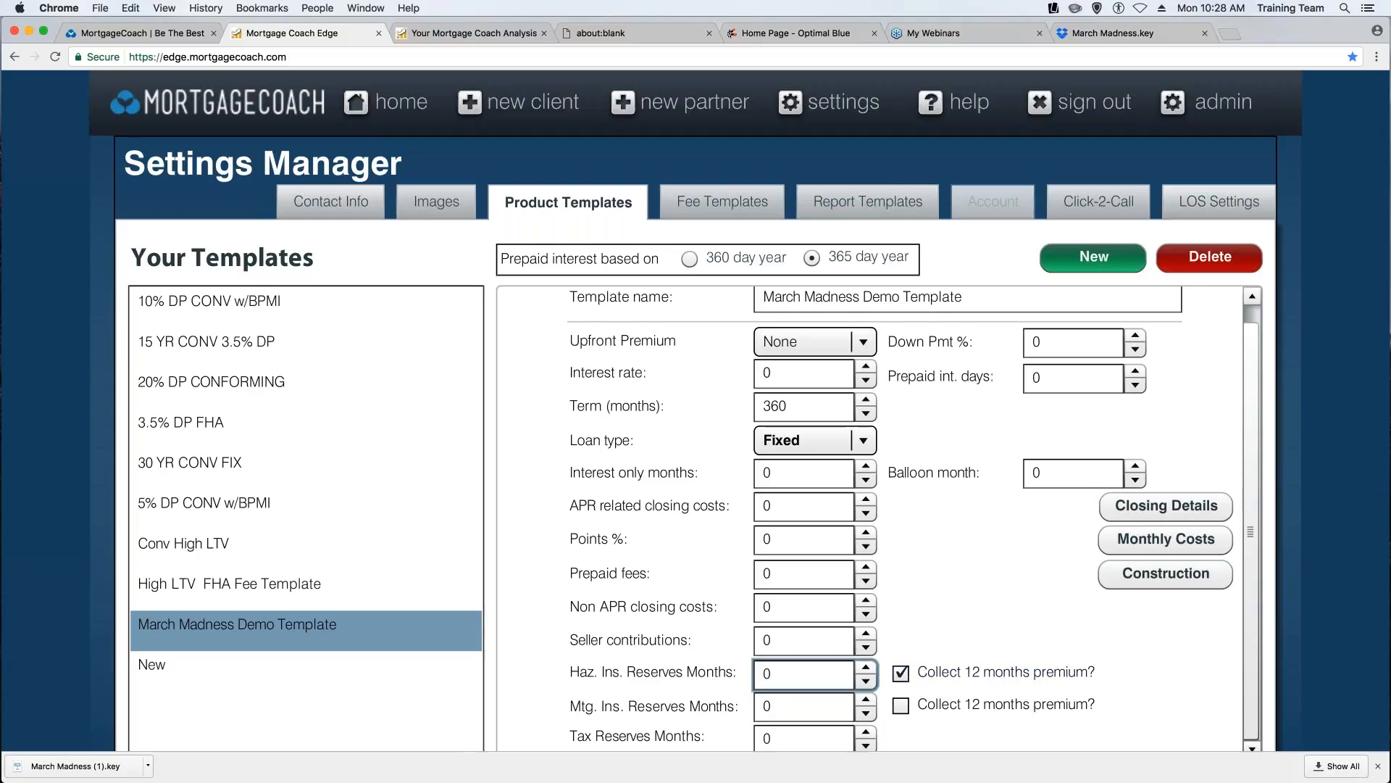
pyautogui.press('BackSpace')
pyautogui.write('2')
pyautogui.click(772, 737)
pyautogui.write('4')
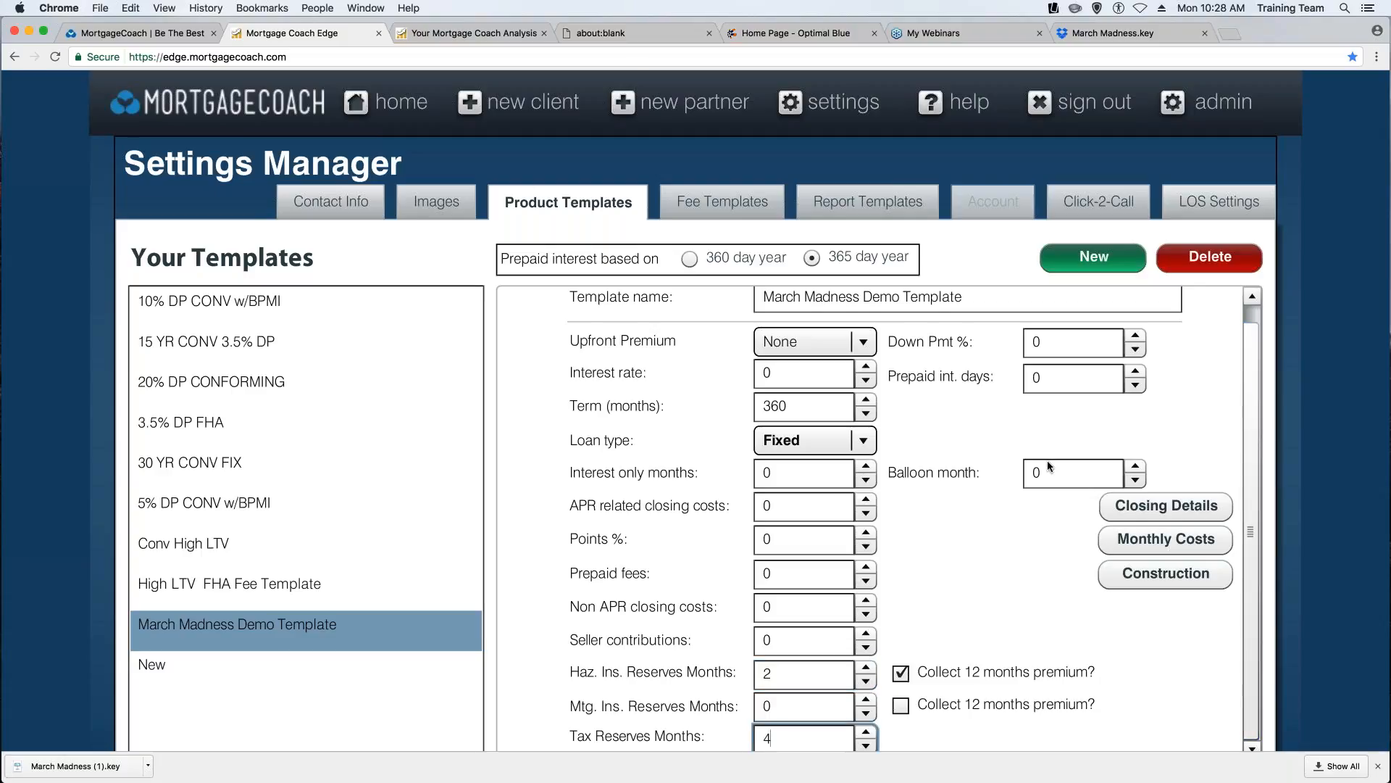
# Set the template's down payment to 20% and its prepaid interest to 15 days.
pyautogui.click(1033, 342)
pyautogui.write('20')
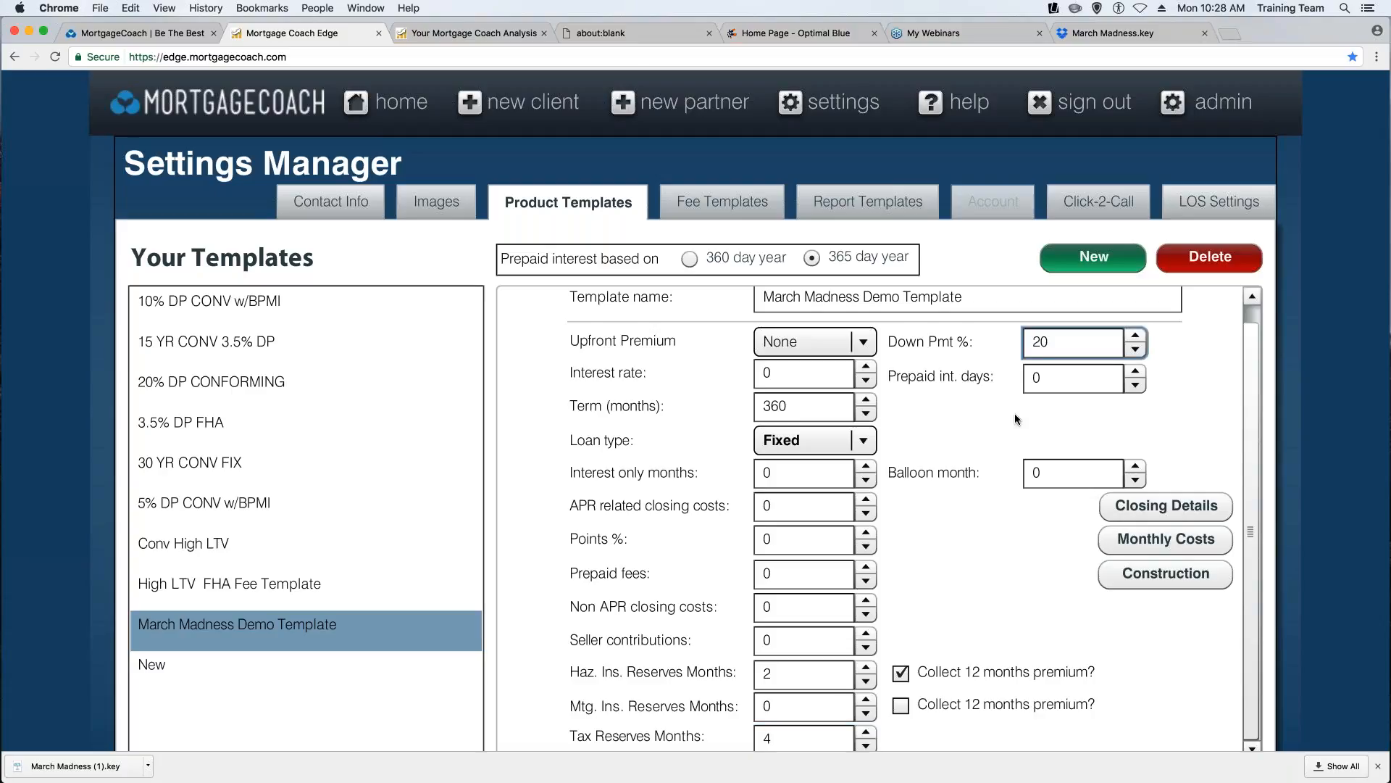
pyautogui.press('Tab')
pyautogui.write('15')
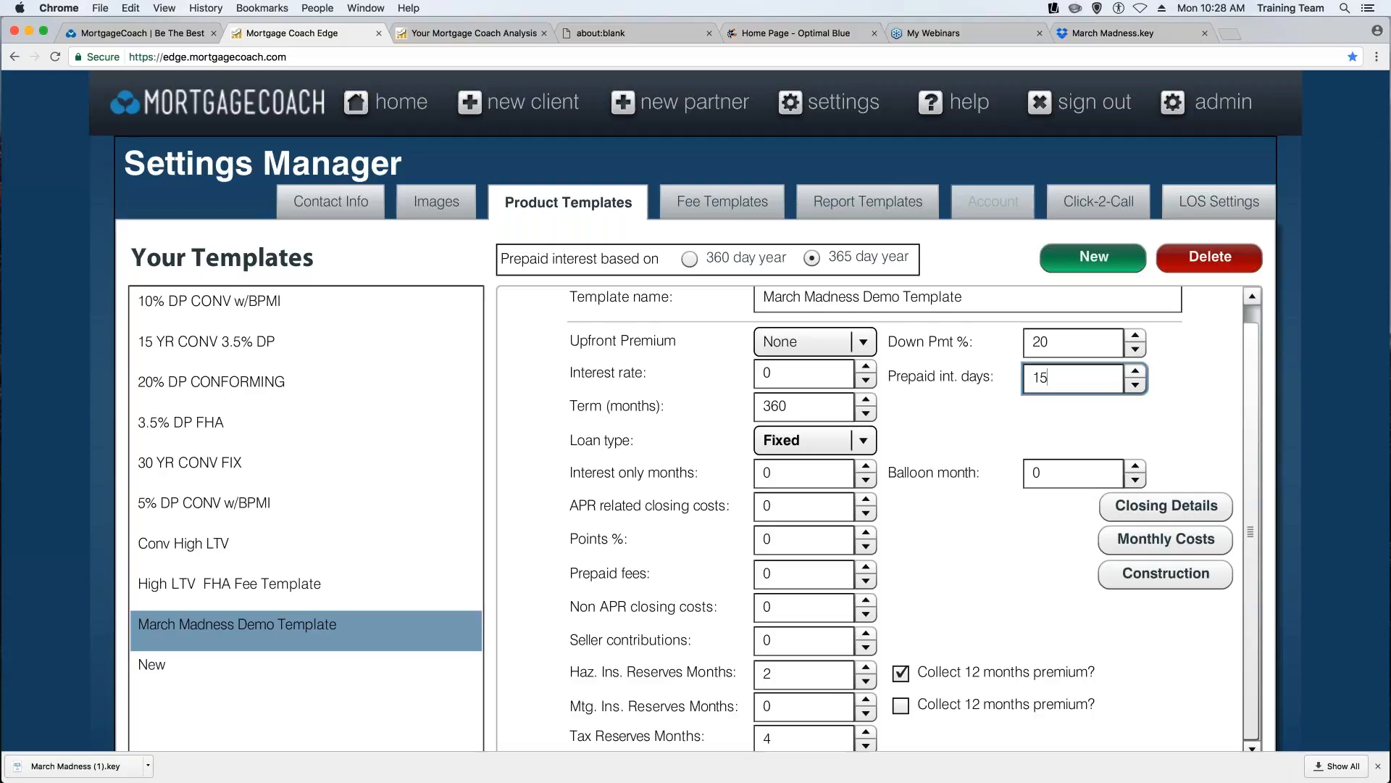
pyautogui.click(1014, 555)
# Load the CONV PURCHASE FEES fee template into the closing cost details and apply it to the product template.
pyautogui.click(1132, 507)
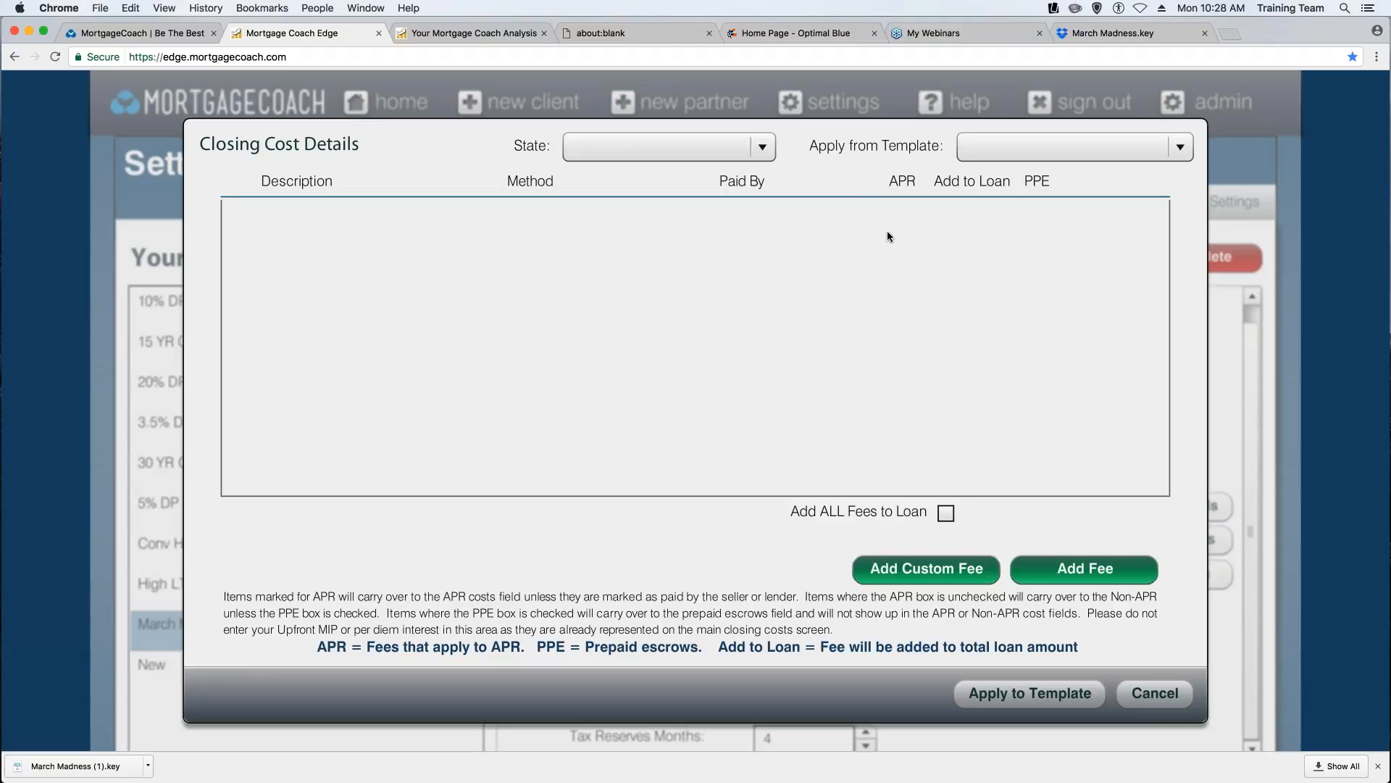
pyautogui.click(1181, 149)
pyautogui.click(1182, 149)
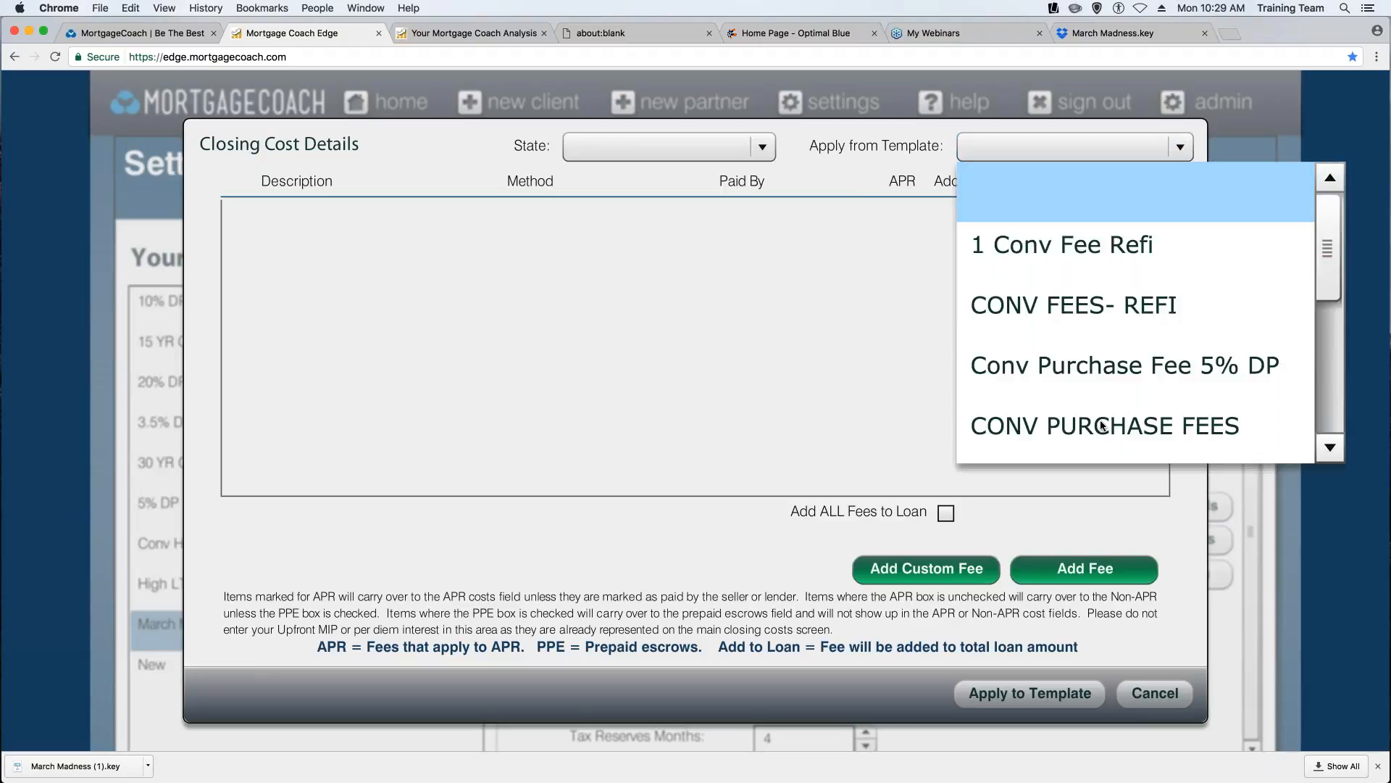
pyautogui.click(1103, 431)
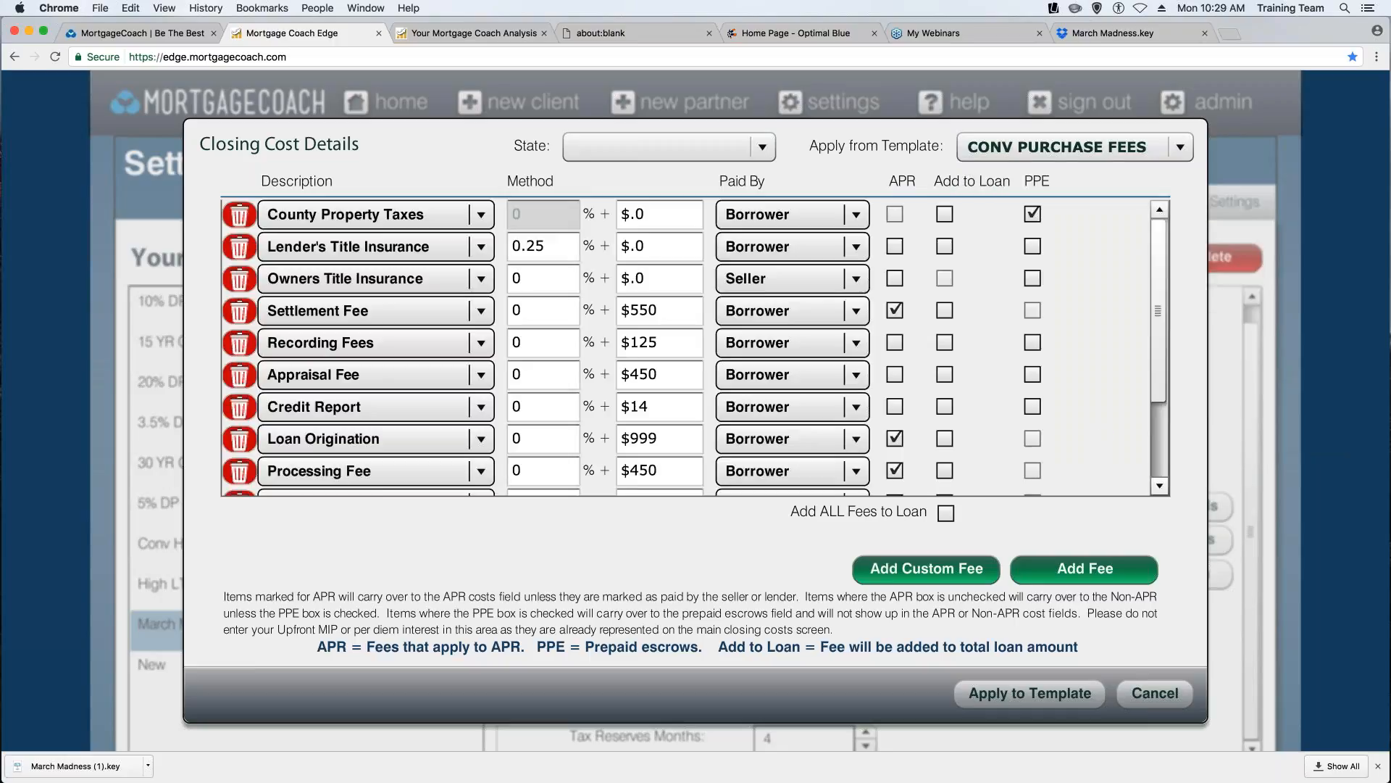
pyautogui.click(1045, 698)
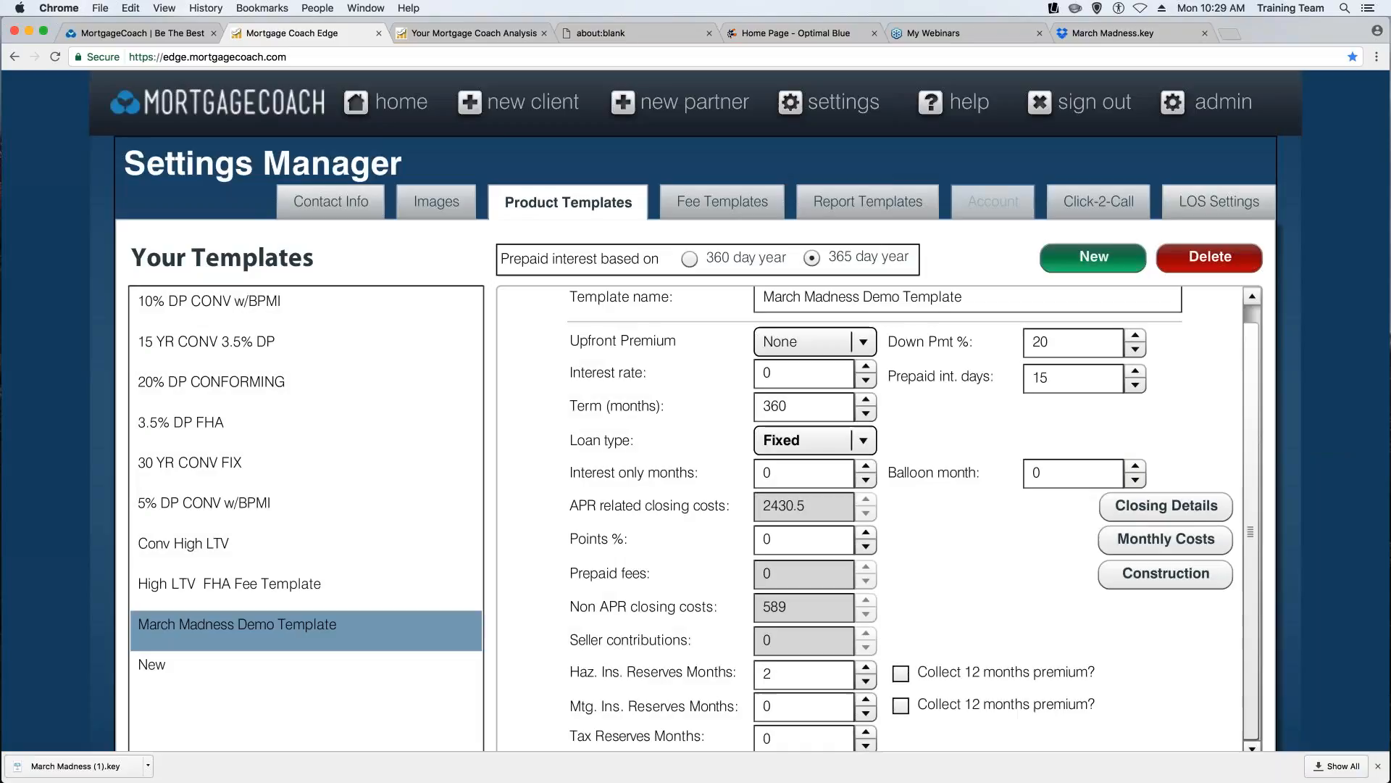
# Set the template's monthly hazard insurance to $100 and property tax to $600, and accept the monthly costs.
pyautogui.click(1124, 539)
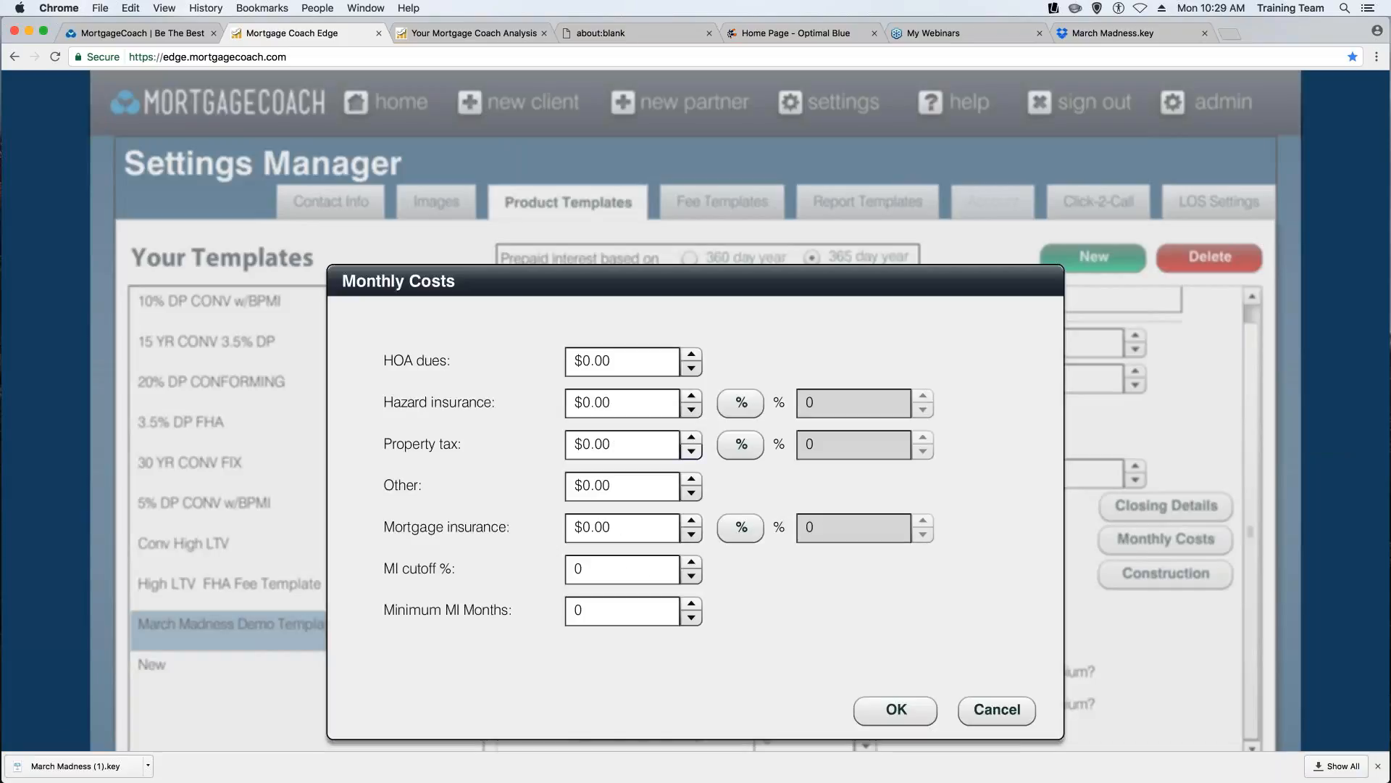
pyautogui.click(615, 402)
pyautogui.write('100')
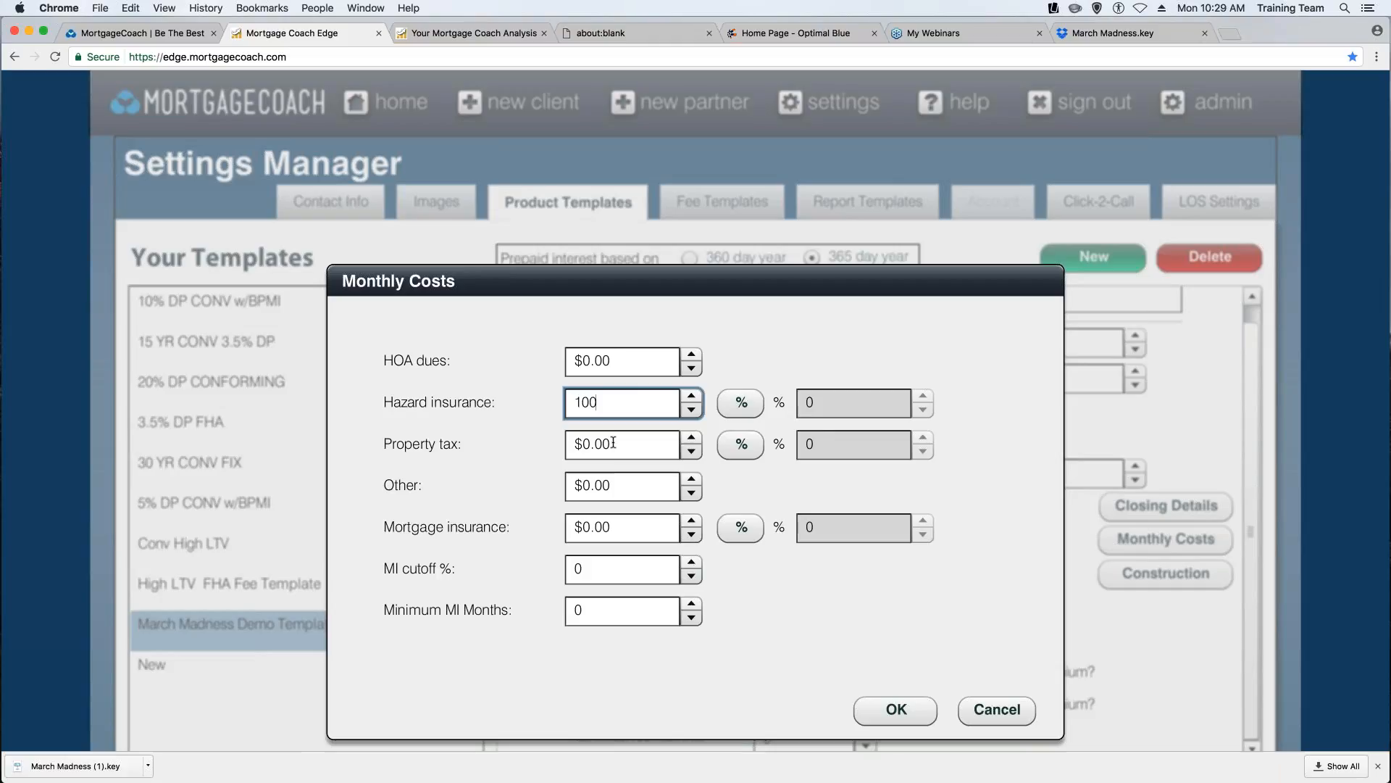
pyautogui.press('Tab')
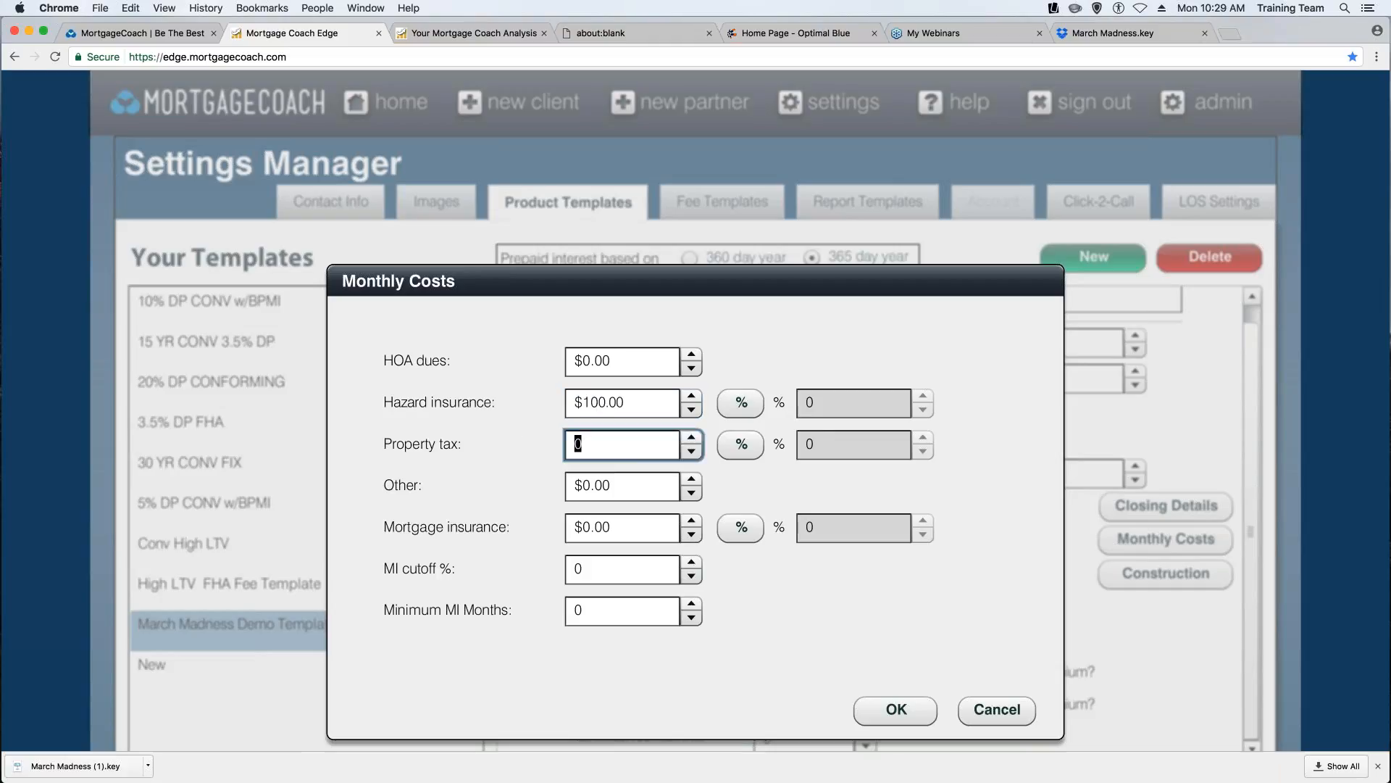
pyautogui.write('600')
pyautogui.press('Tab')
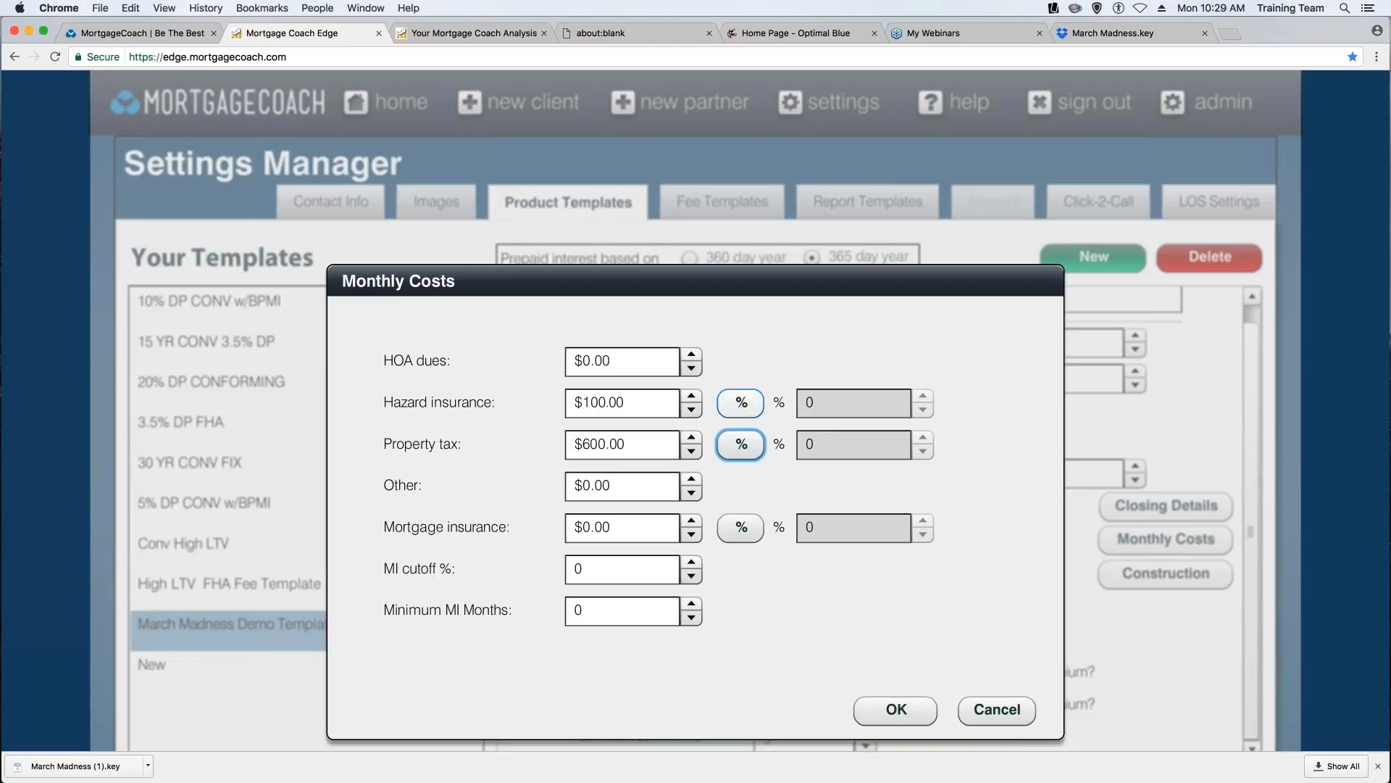
pyautogui.click(895, 714)
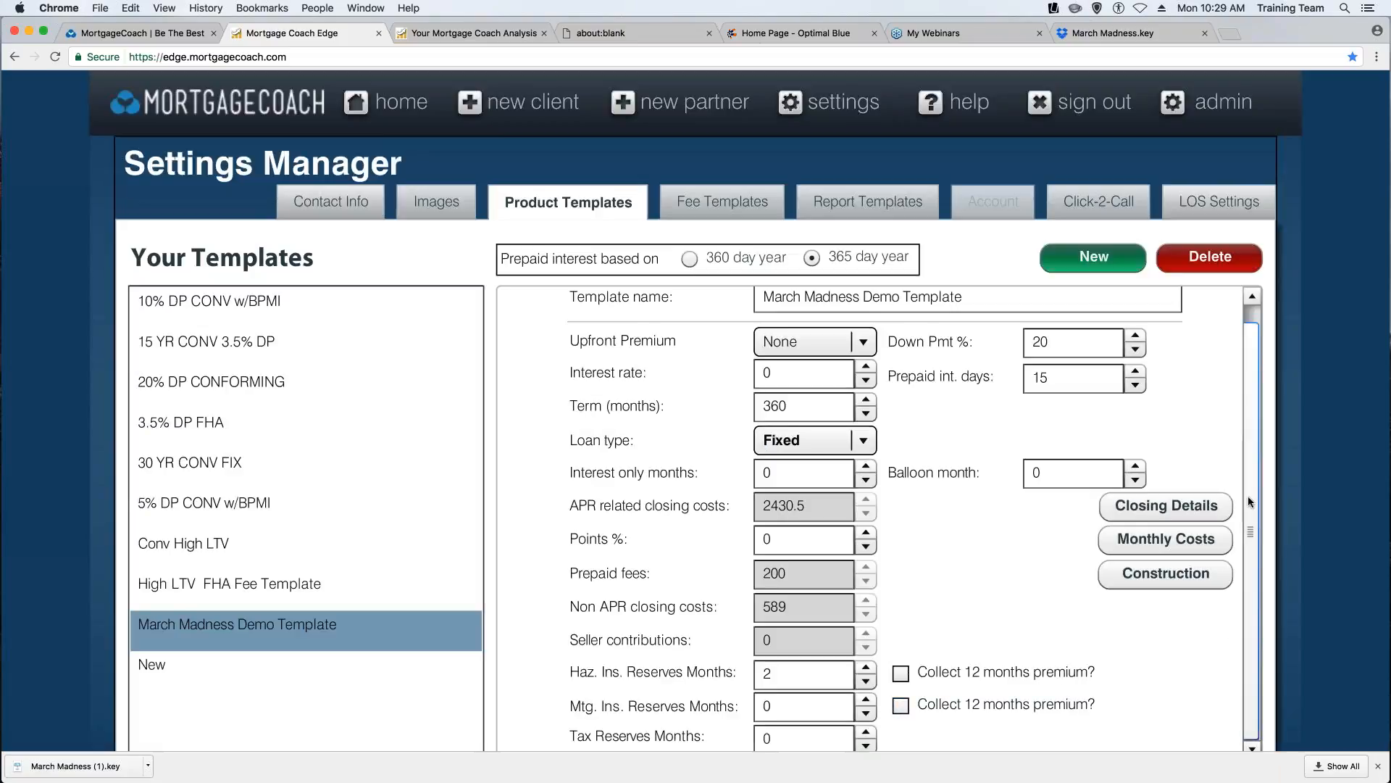
# Recheck the template's monthly costs and review its remaining settings.
pyautogui.click(1195, 549)
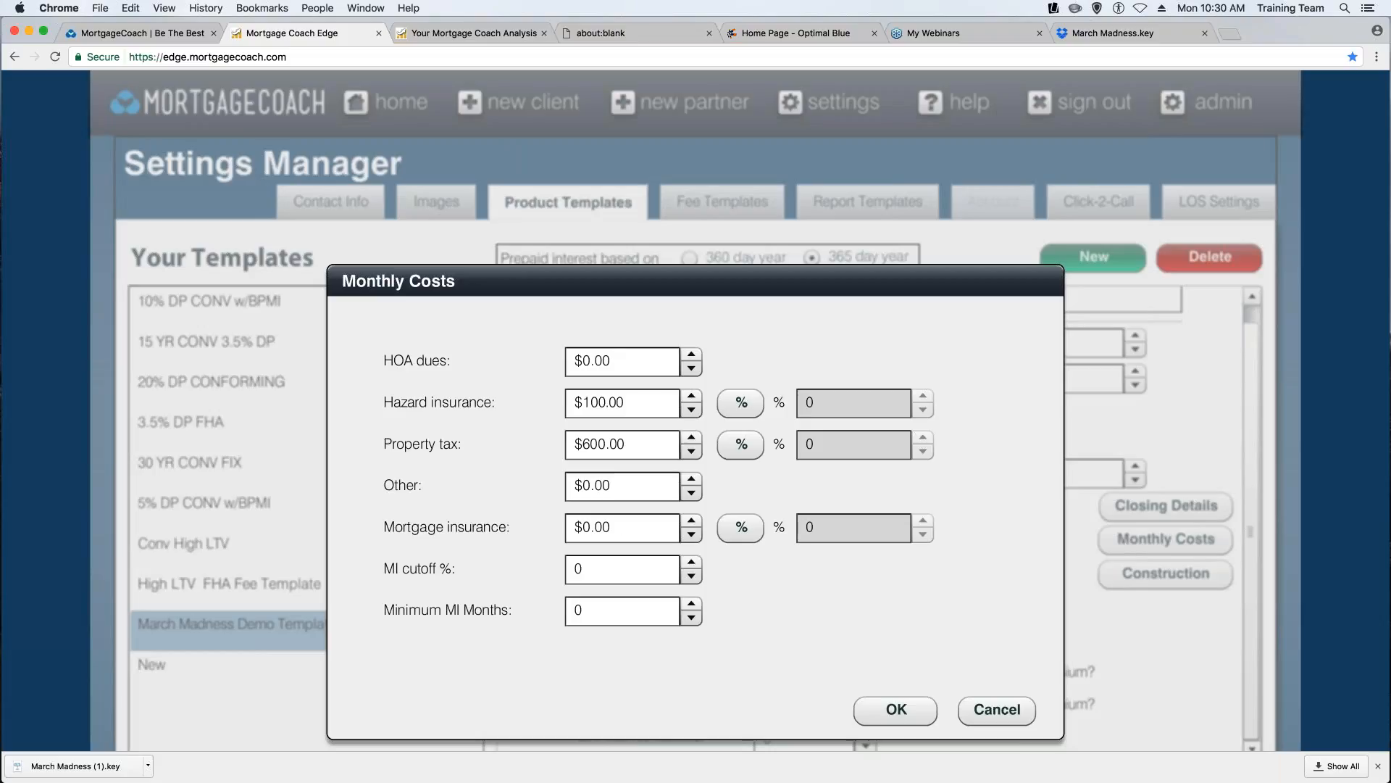
pyautogui.click(899, 710)
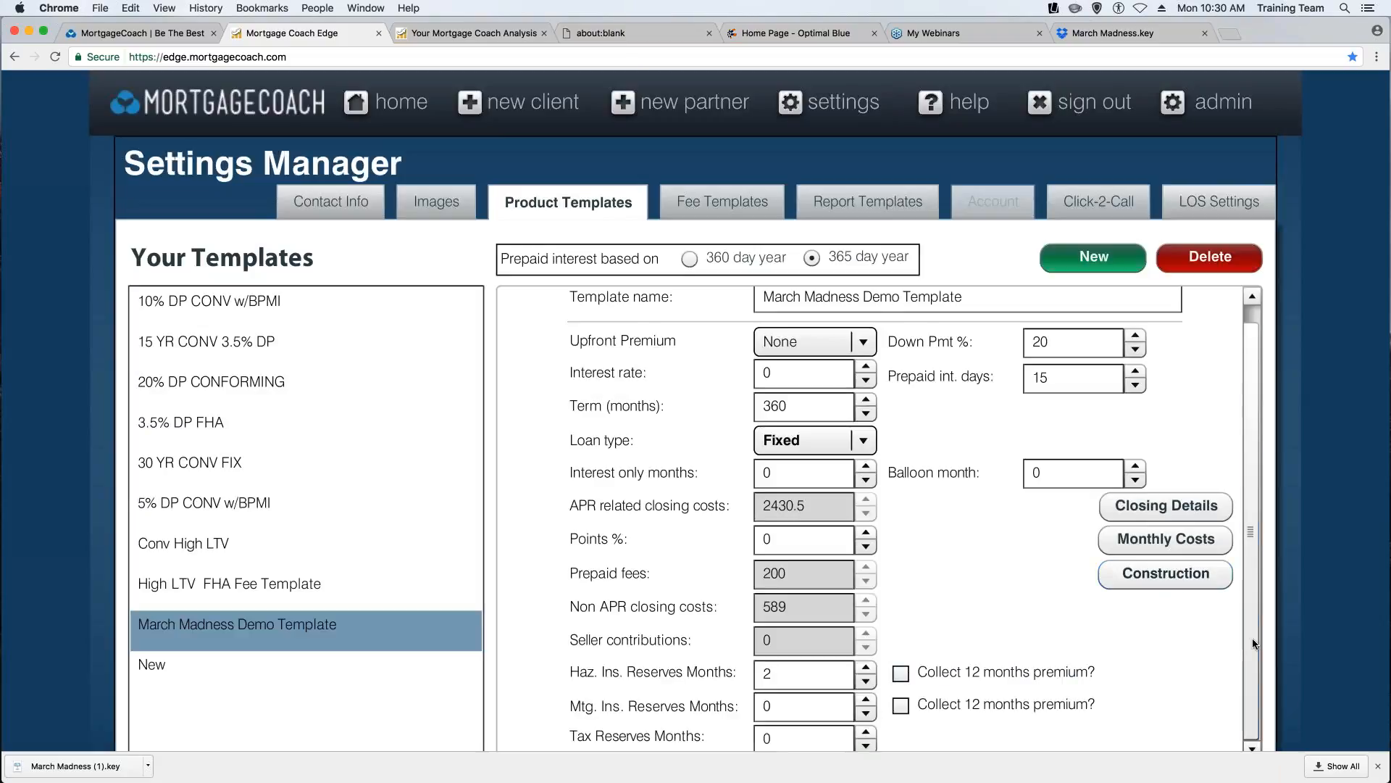
pyautogui.moveTo(1257, 565); pyautogui.dragTo(1264, 513)
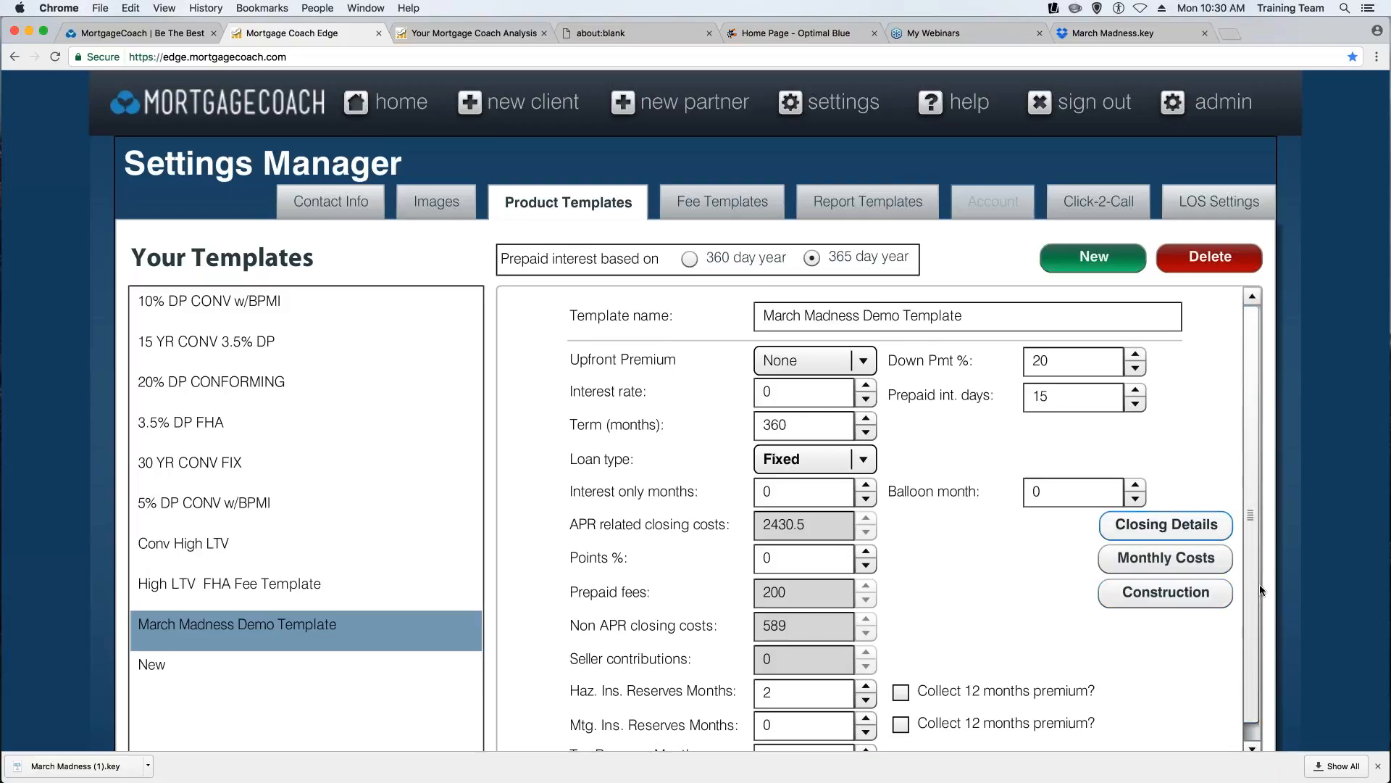
pyautogui.scroll(-1, 1259, 584)
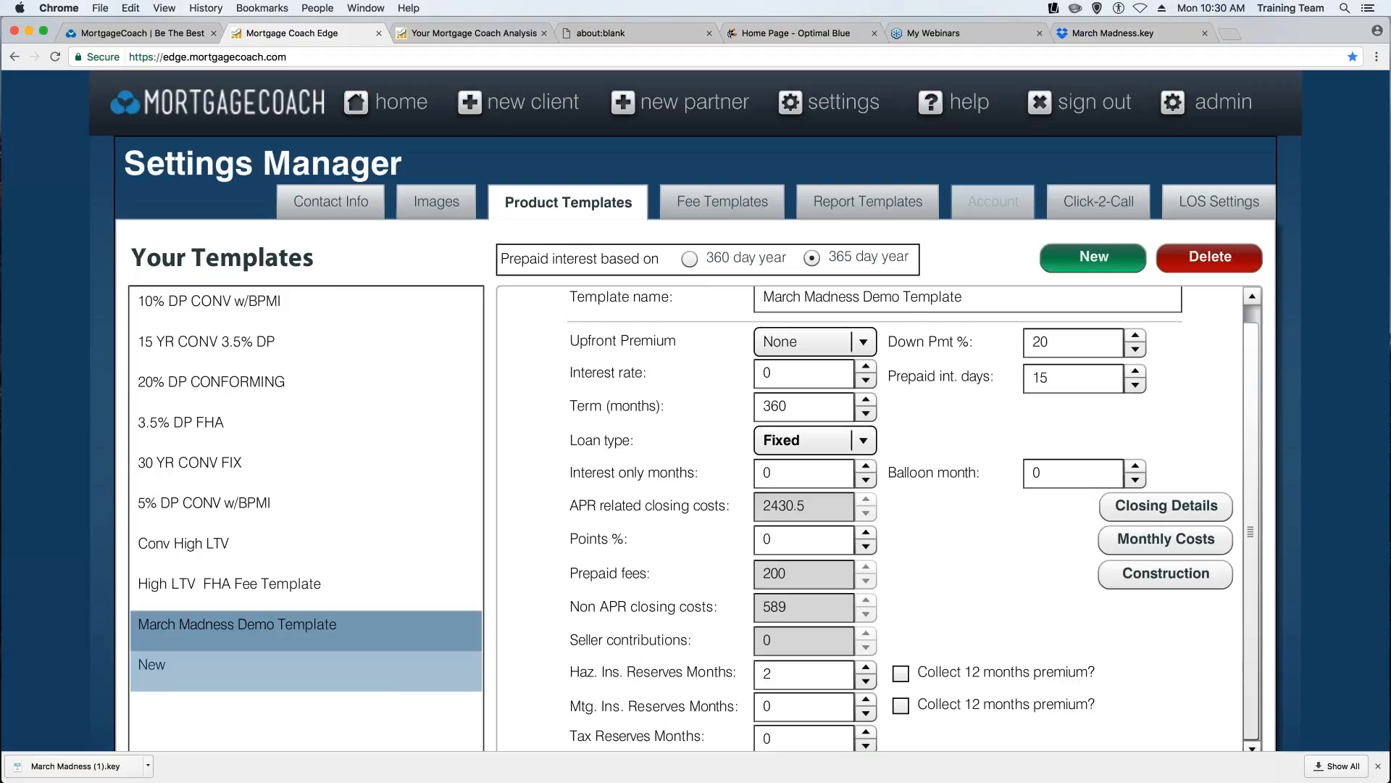
# Start a new client presentation and fill in Product 1 from the March Madness Demo Template.
pyautogui.click(517, 103)
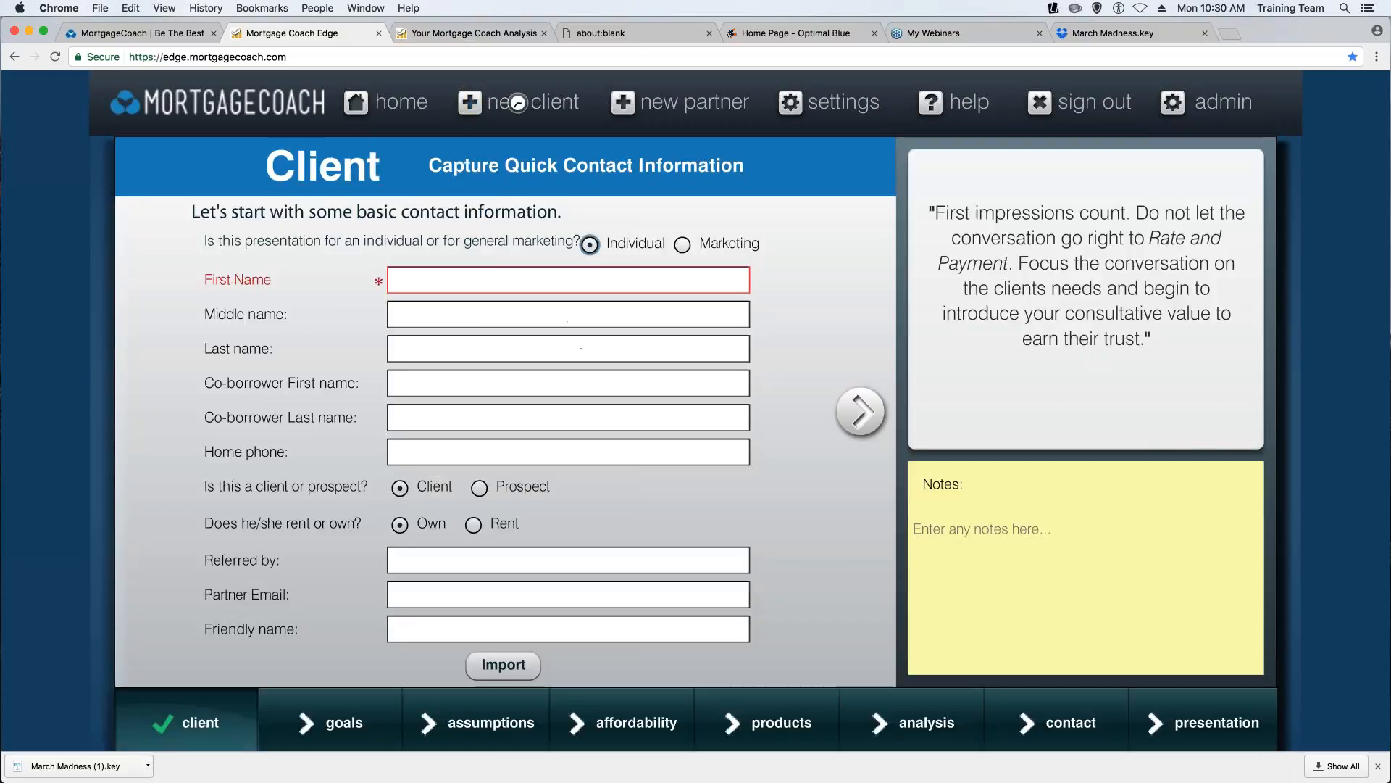
pyautogui.click(776, 726)
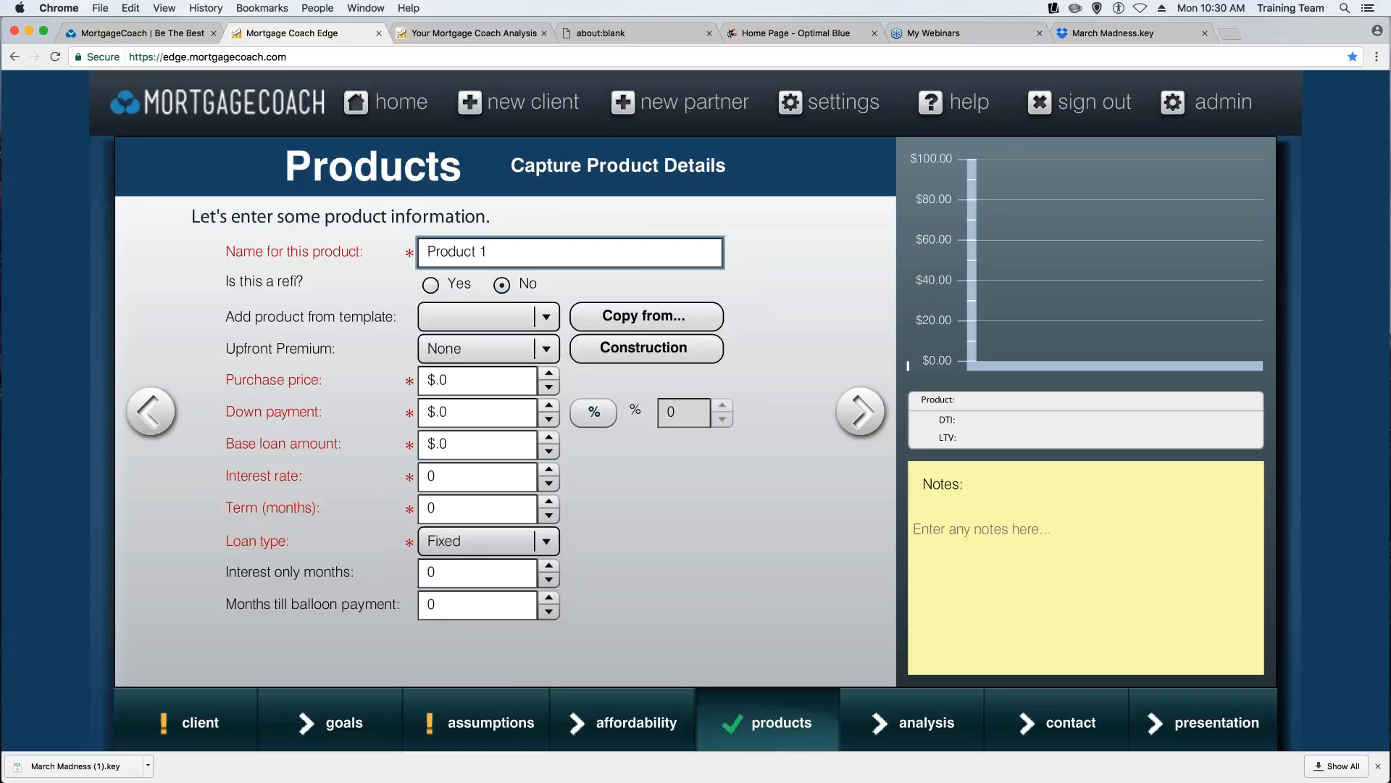
pyautogui.click(549, 318)
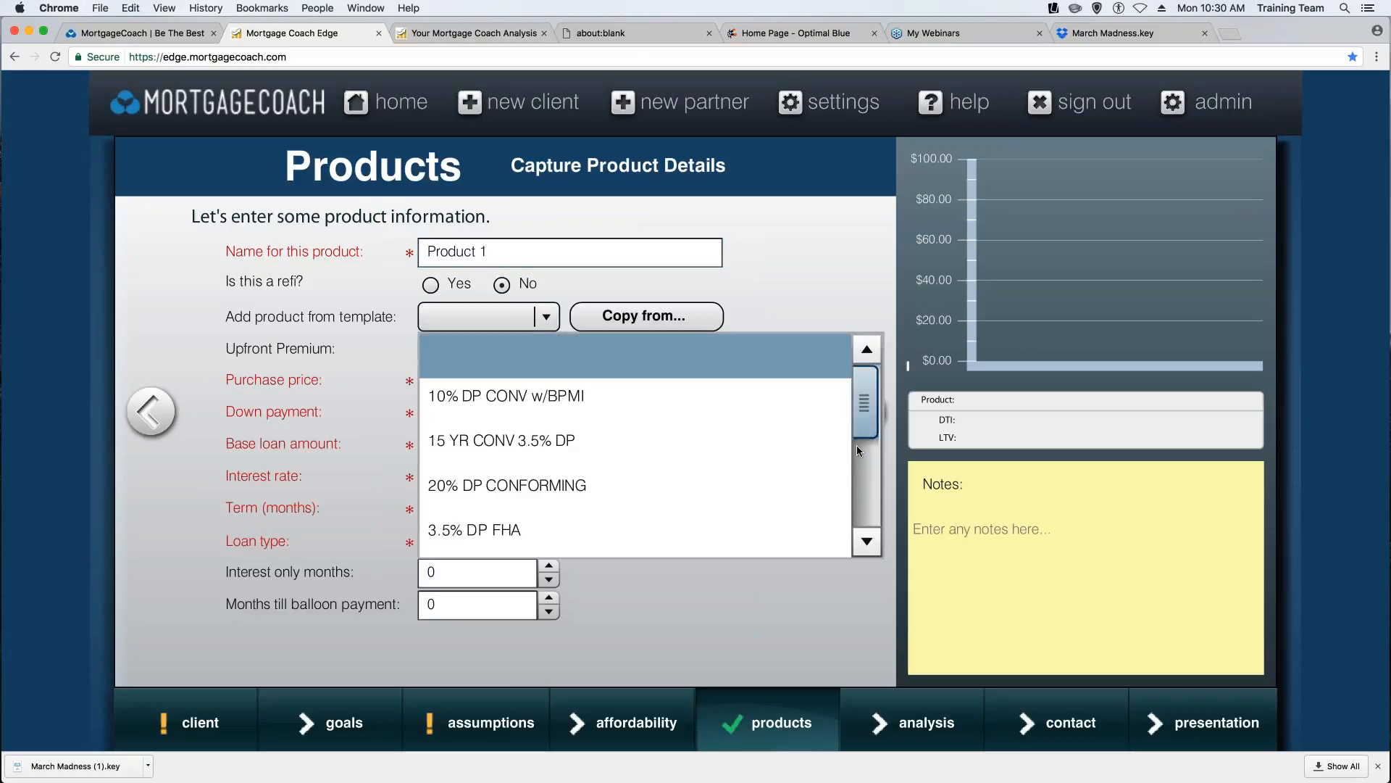
pyautogui.scroll(-3, 856, 444)
pyautogui.scroll(-3, 857, 520)
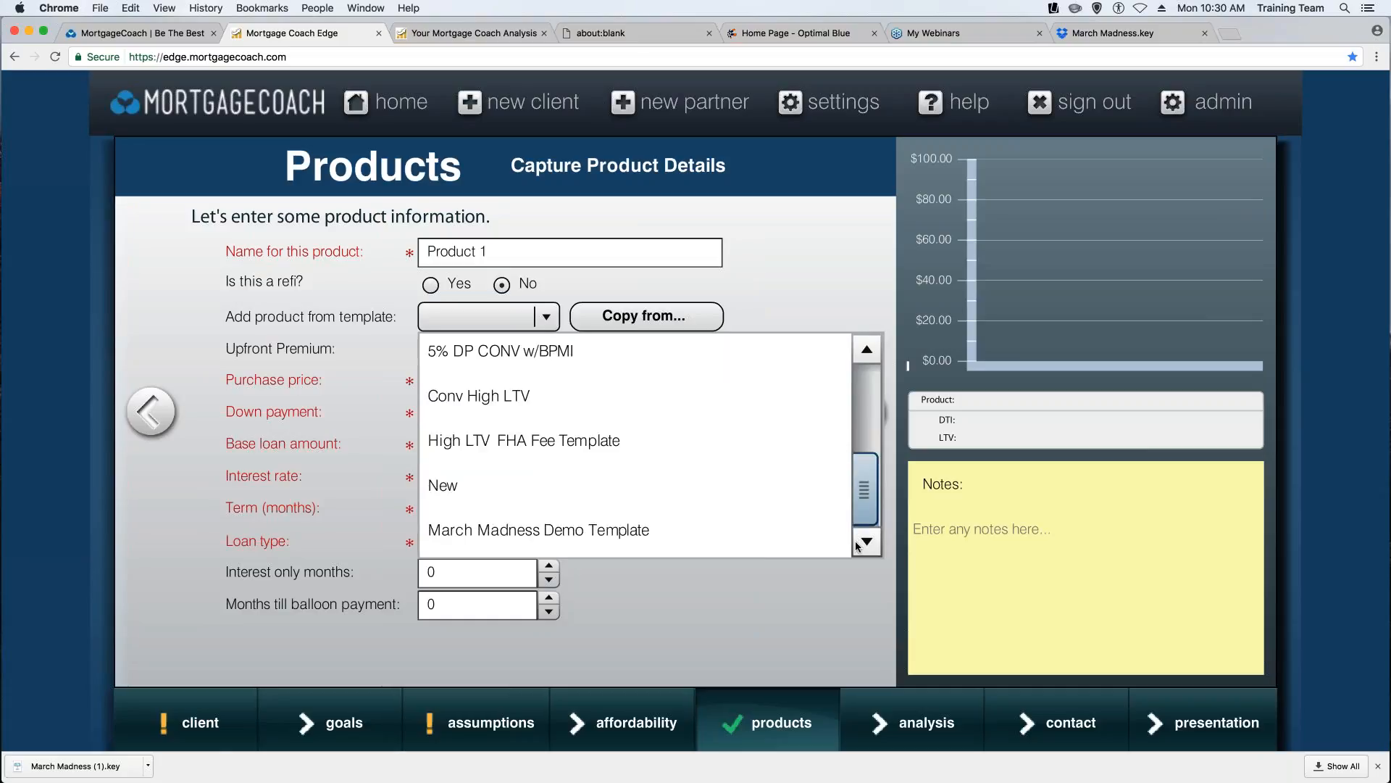
pyautogui.click(519, 532)
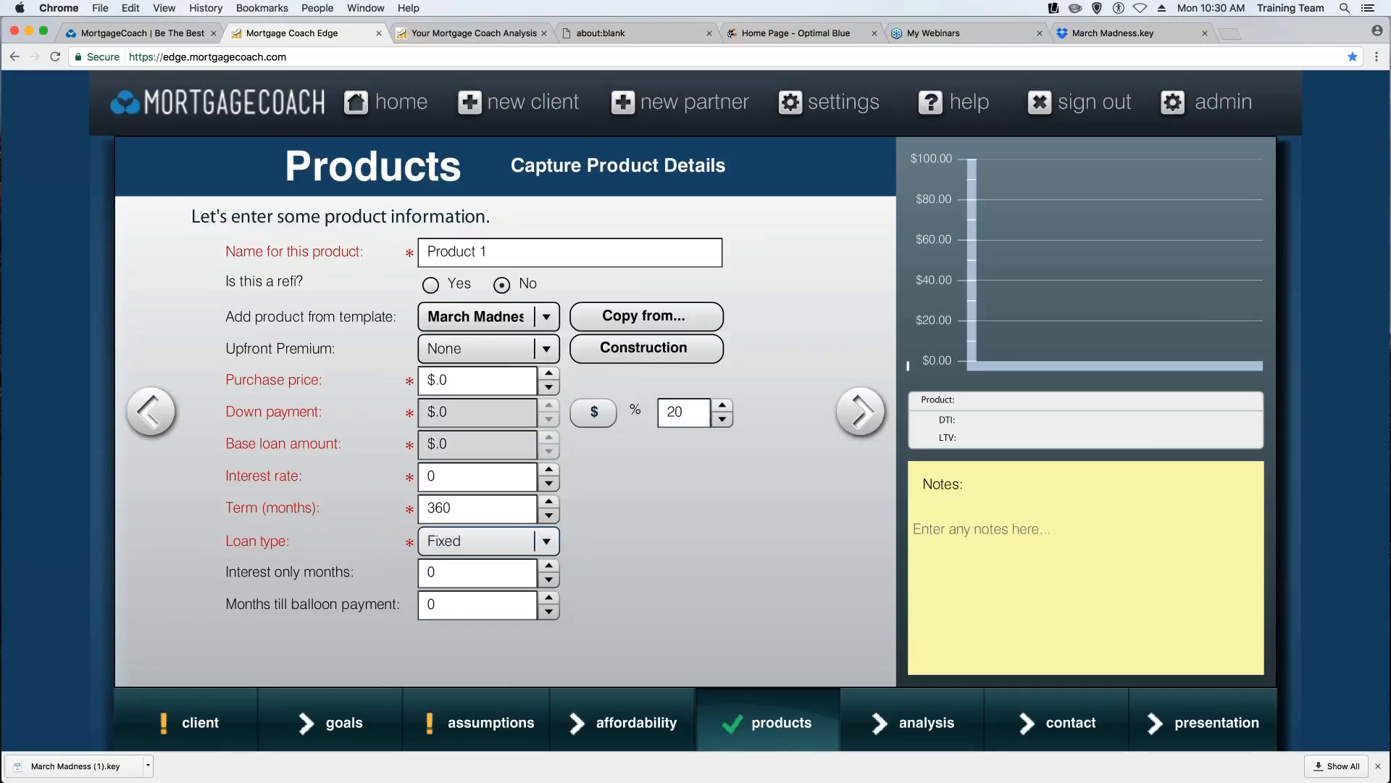
# Set Product 1's purchase price to $500,000 and interest rate to 4.25, and proceed through its closing costs to the monthly costs.
pyautogui.click(364, 374)
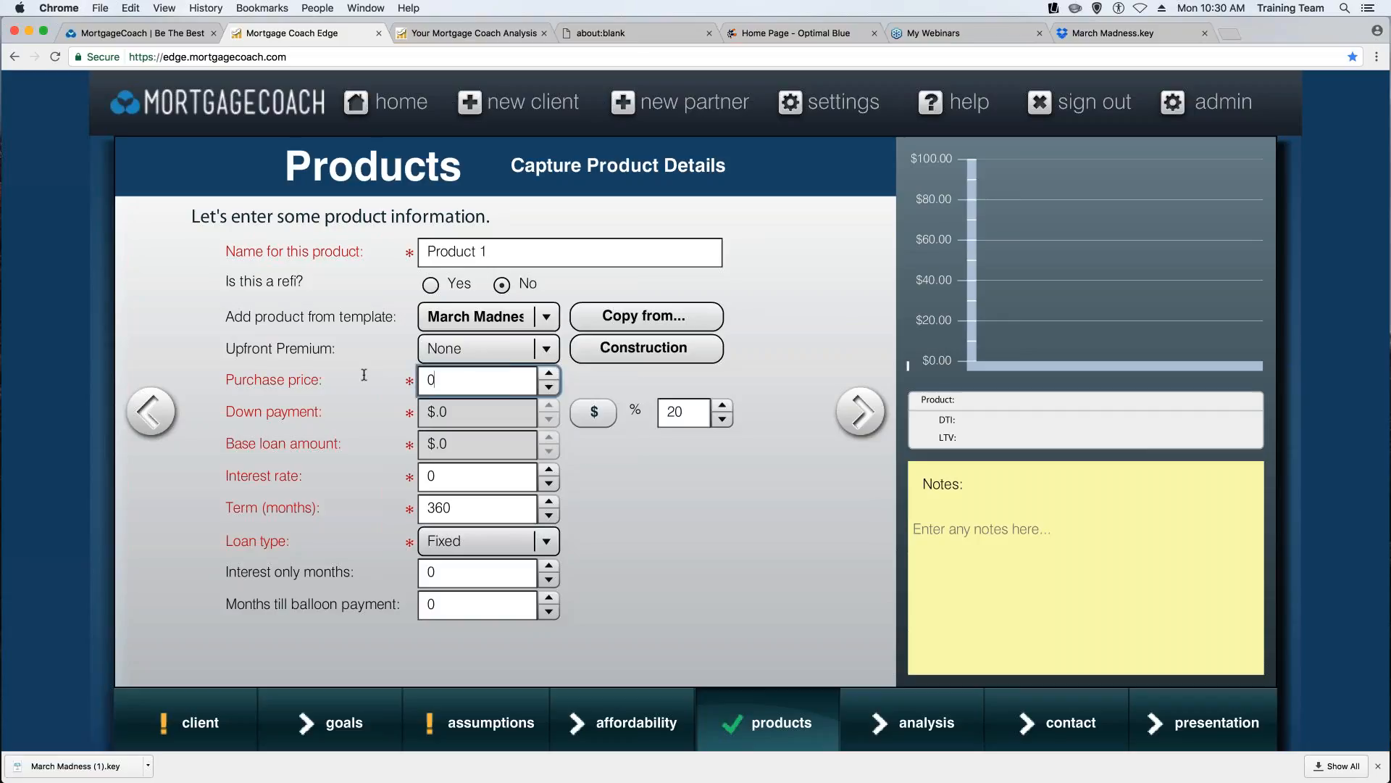
pyautogui.press('super+a')
pyautogui.write('500000')
pyautogui.press('Tab')
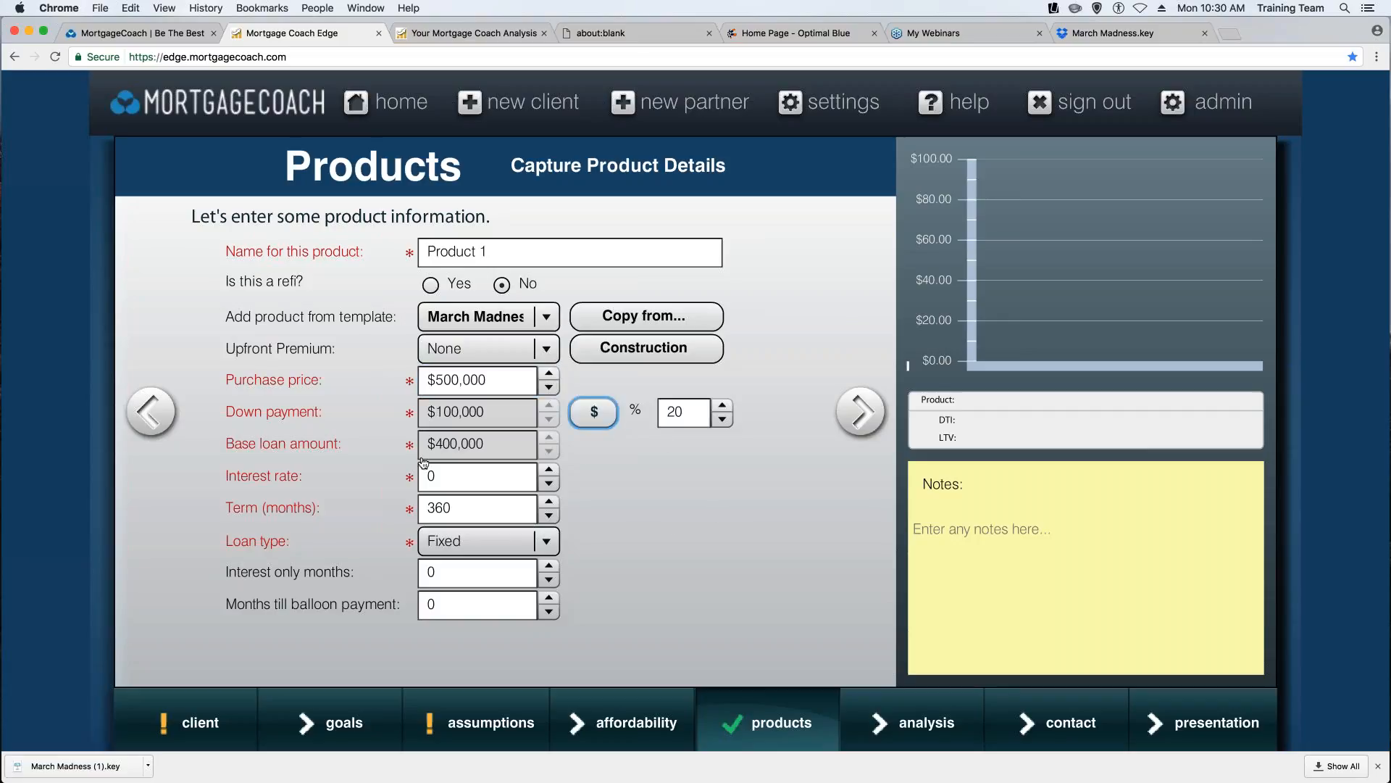
pyautogui.click(449, 476)
pyautogui.write('4.25')
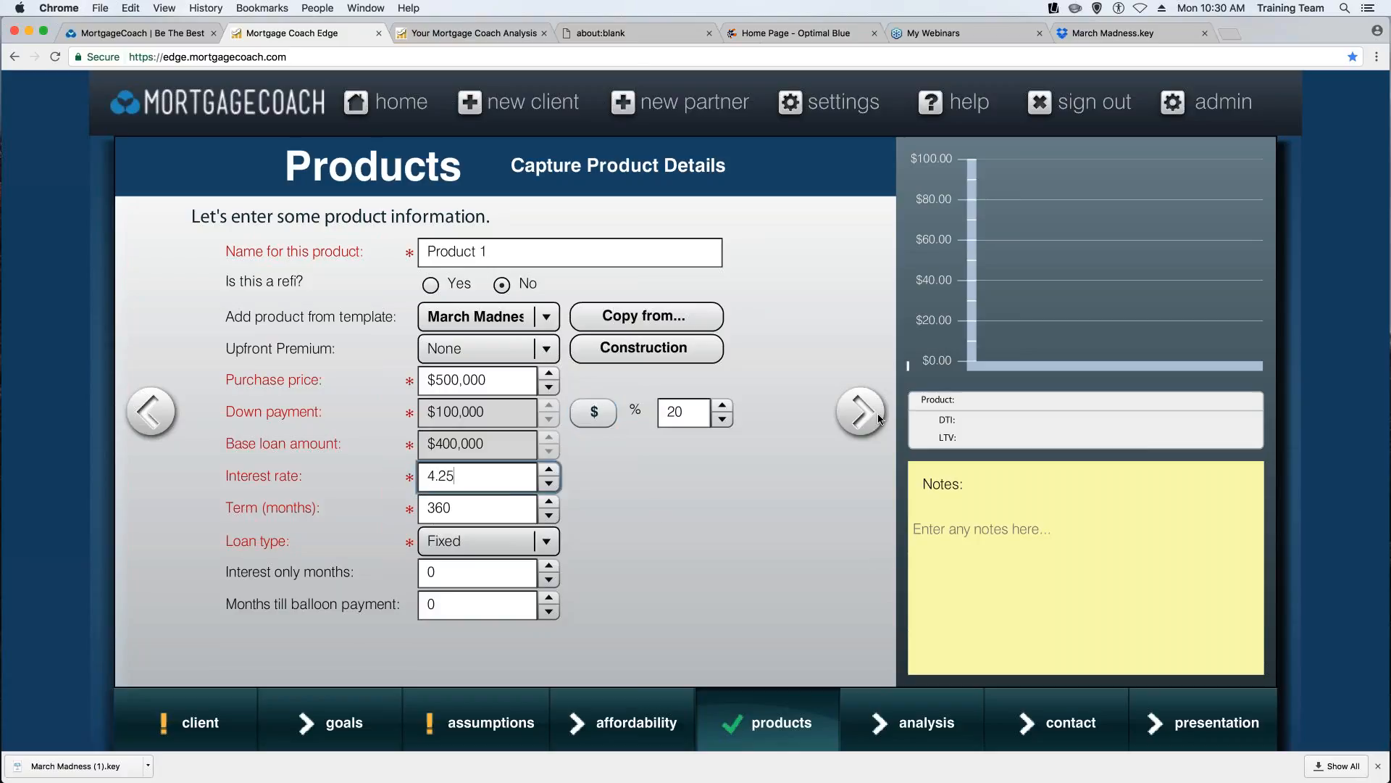
pyautogui.click(855, 420)
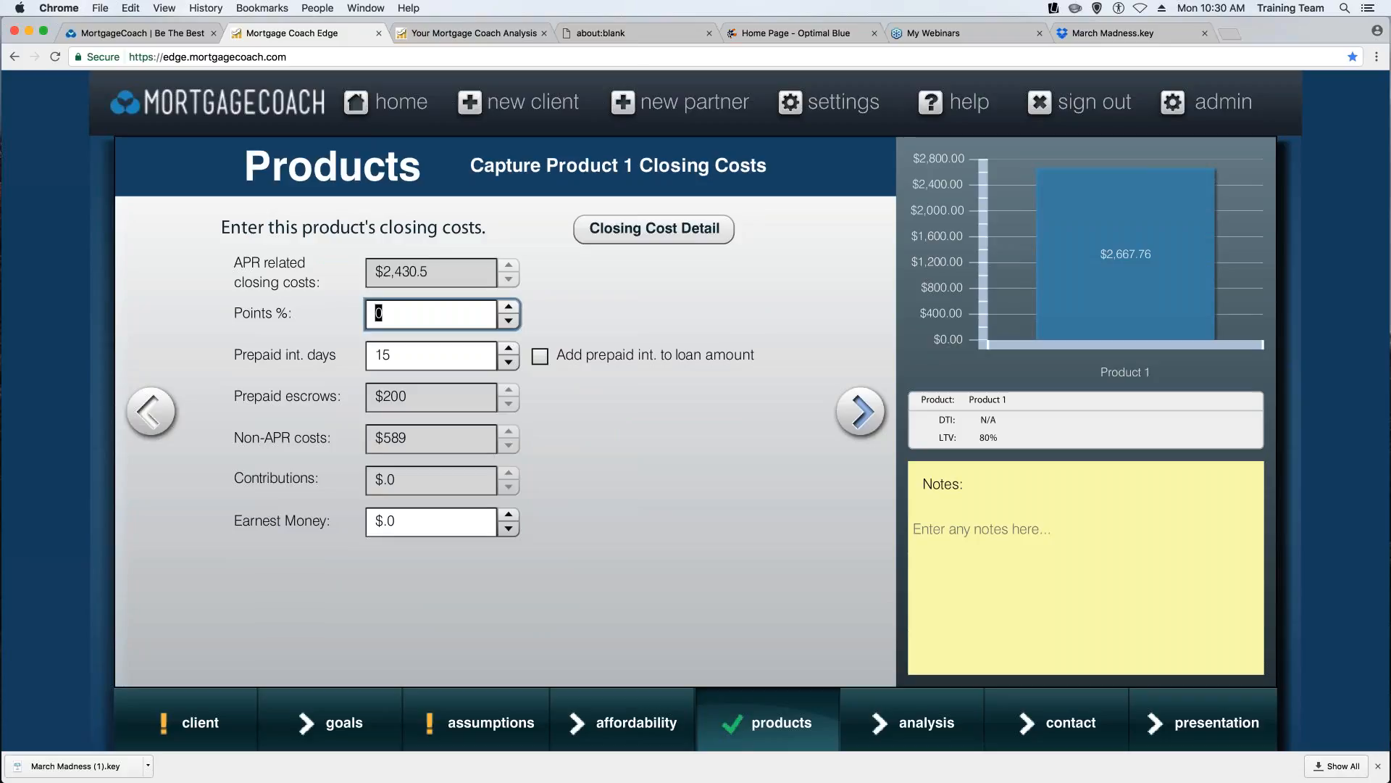
pyautogui.click(860, 410)
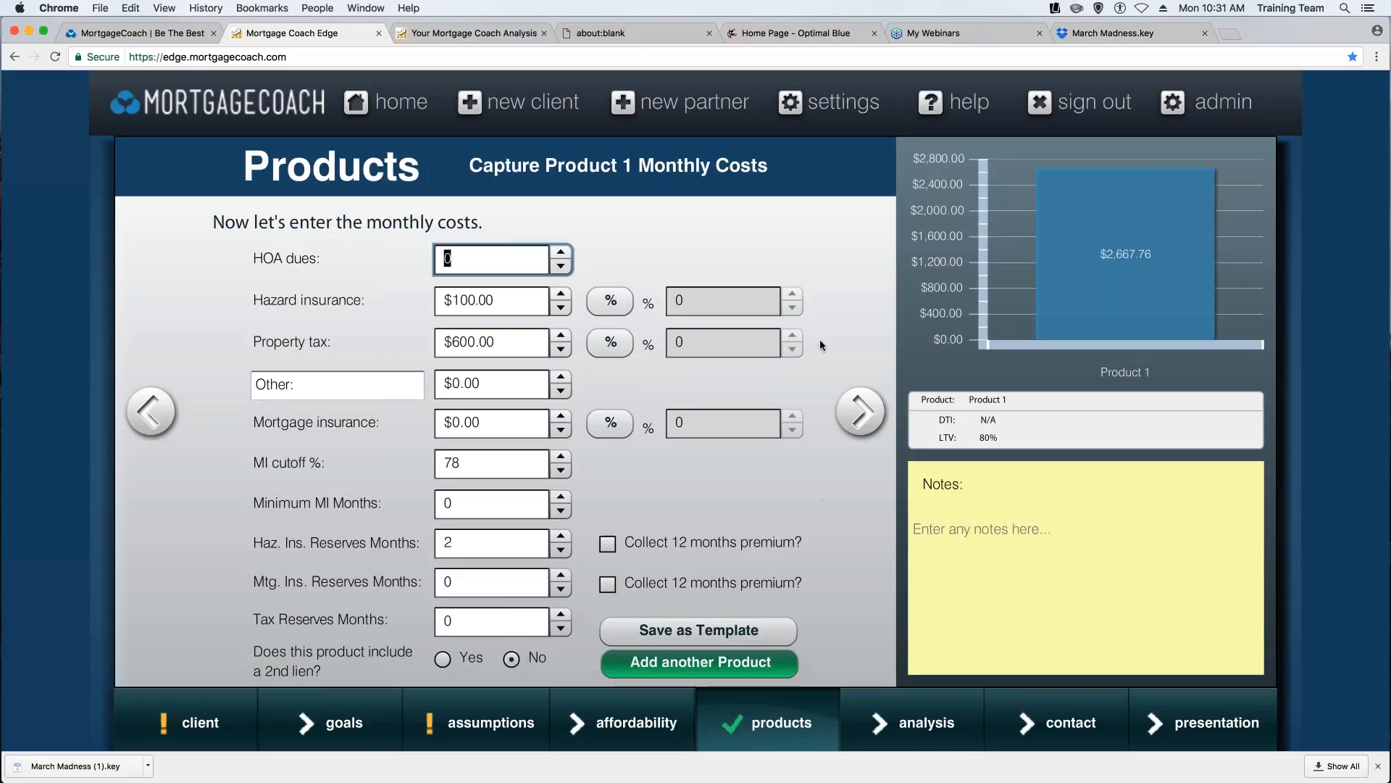
# Look over the closing cost details of the 10% DP CONV w/BPMI product template in the settings.
pyautogui.click(841, 107)
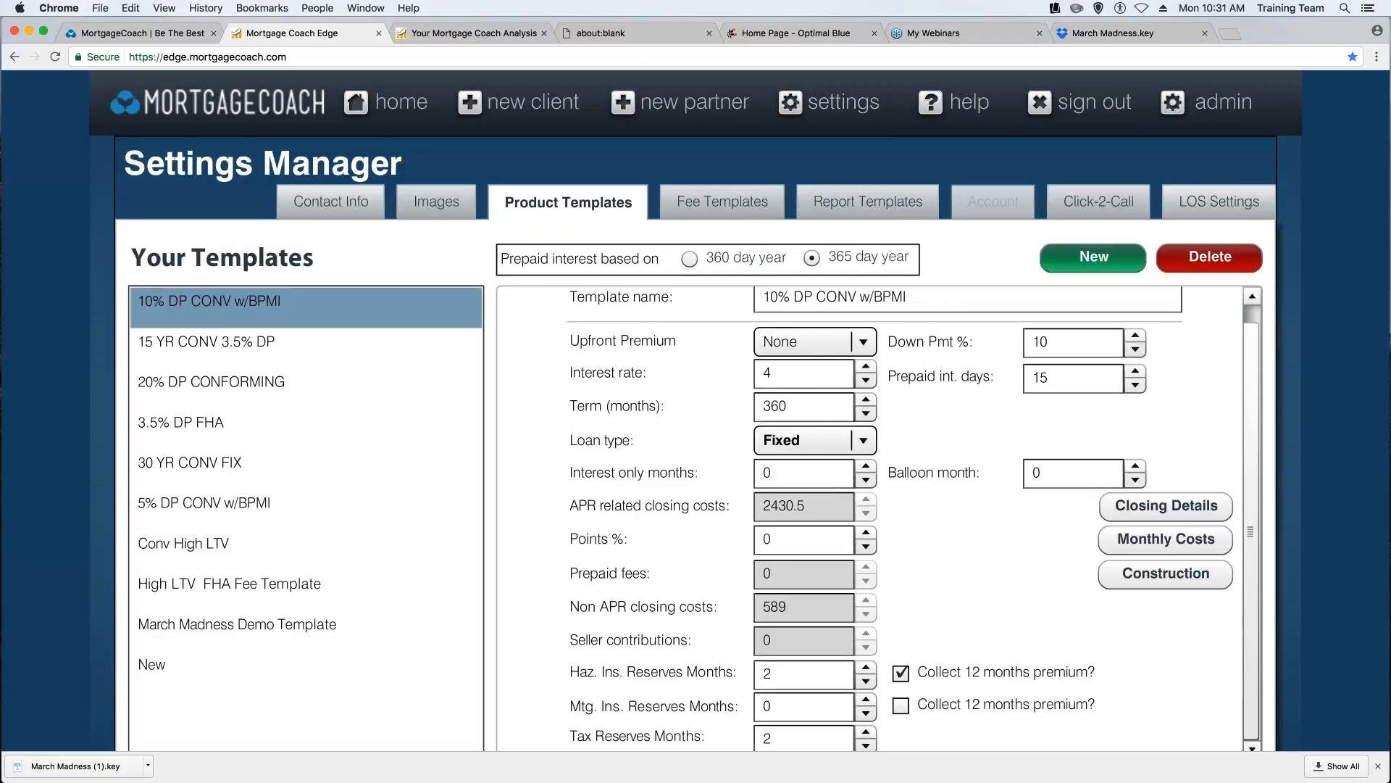
pyautogui.click(1166, 507)
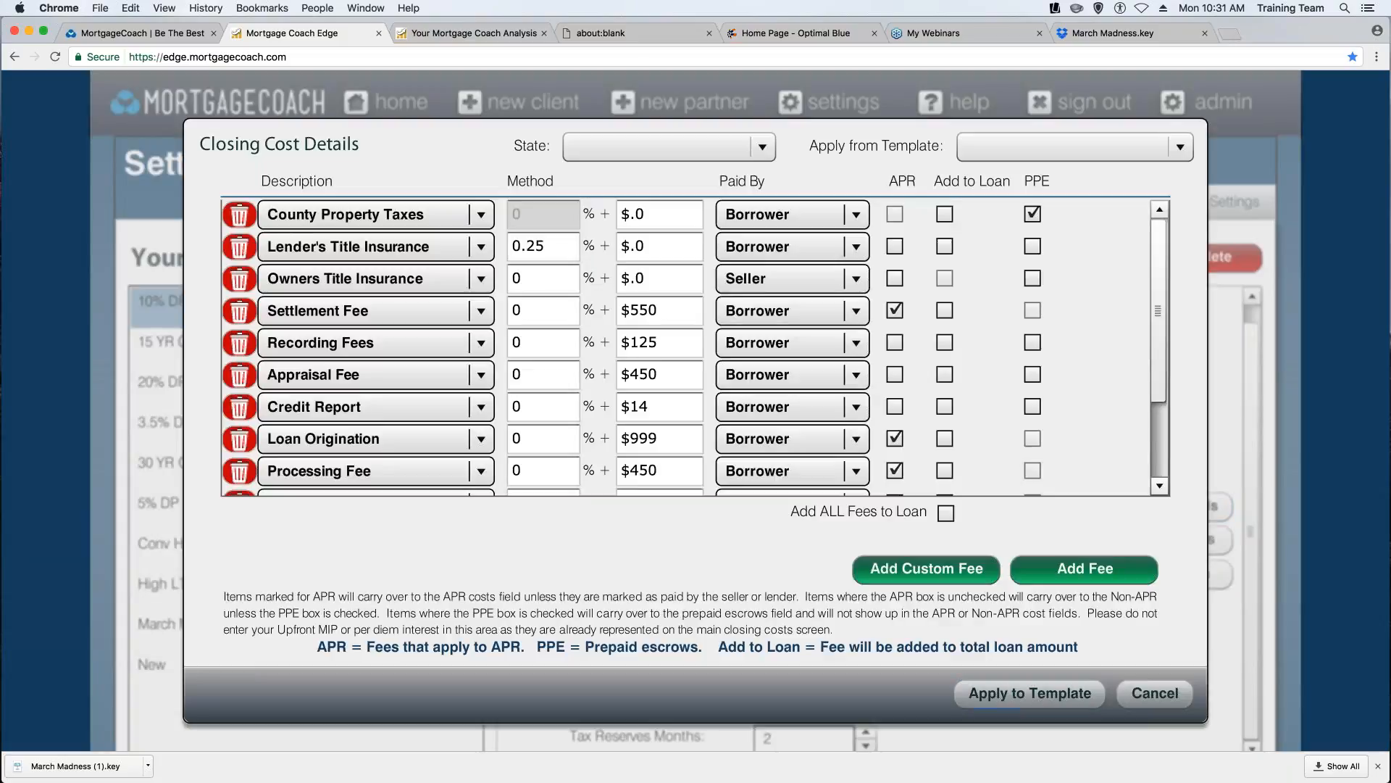
pyautogui.click(1158, 695)
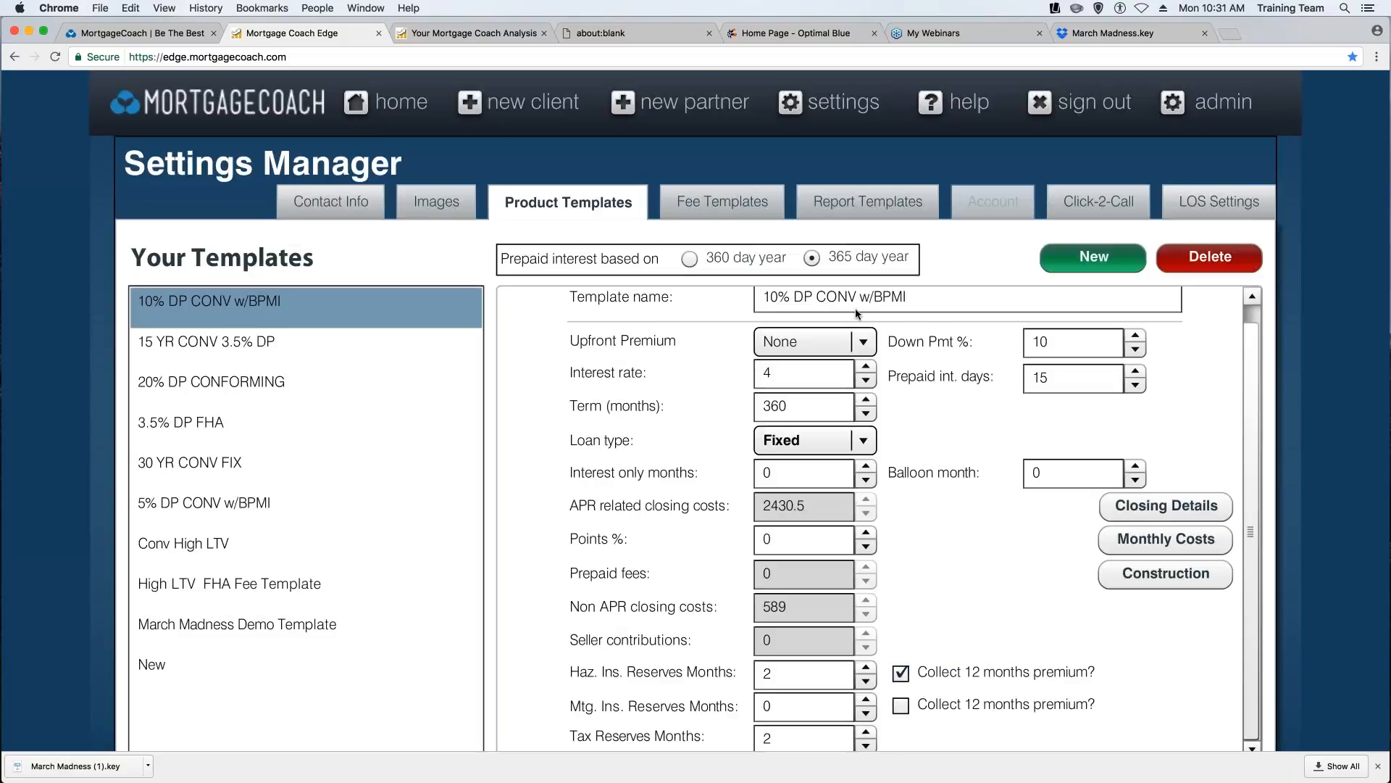
# Create a new loan fee template named March Madness Fee Template with the state left blank.
pyautogui.click(721, 204)
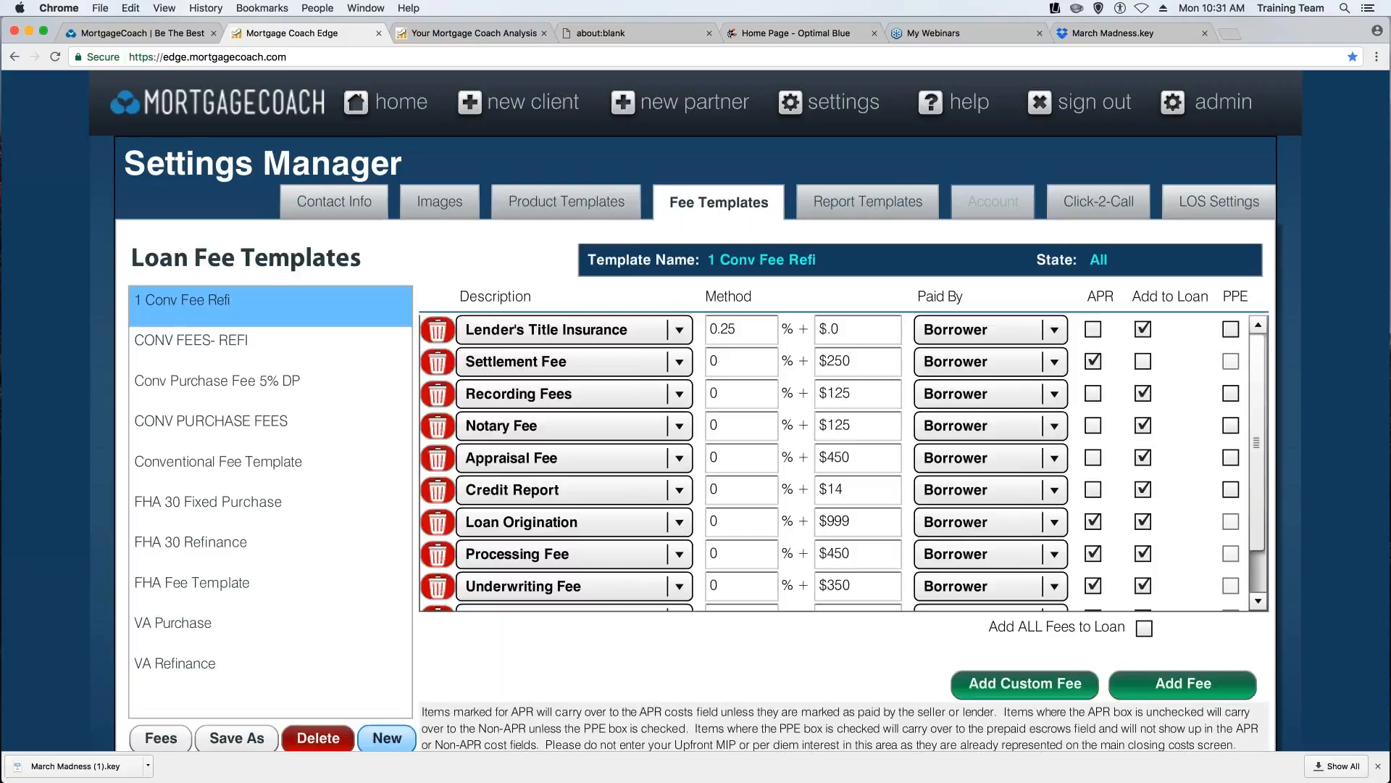
pyautogui.click(387, 738)
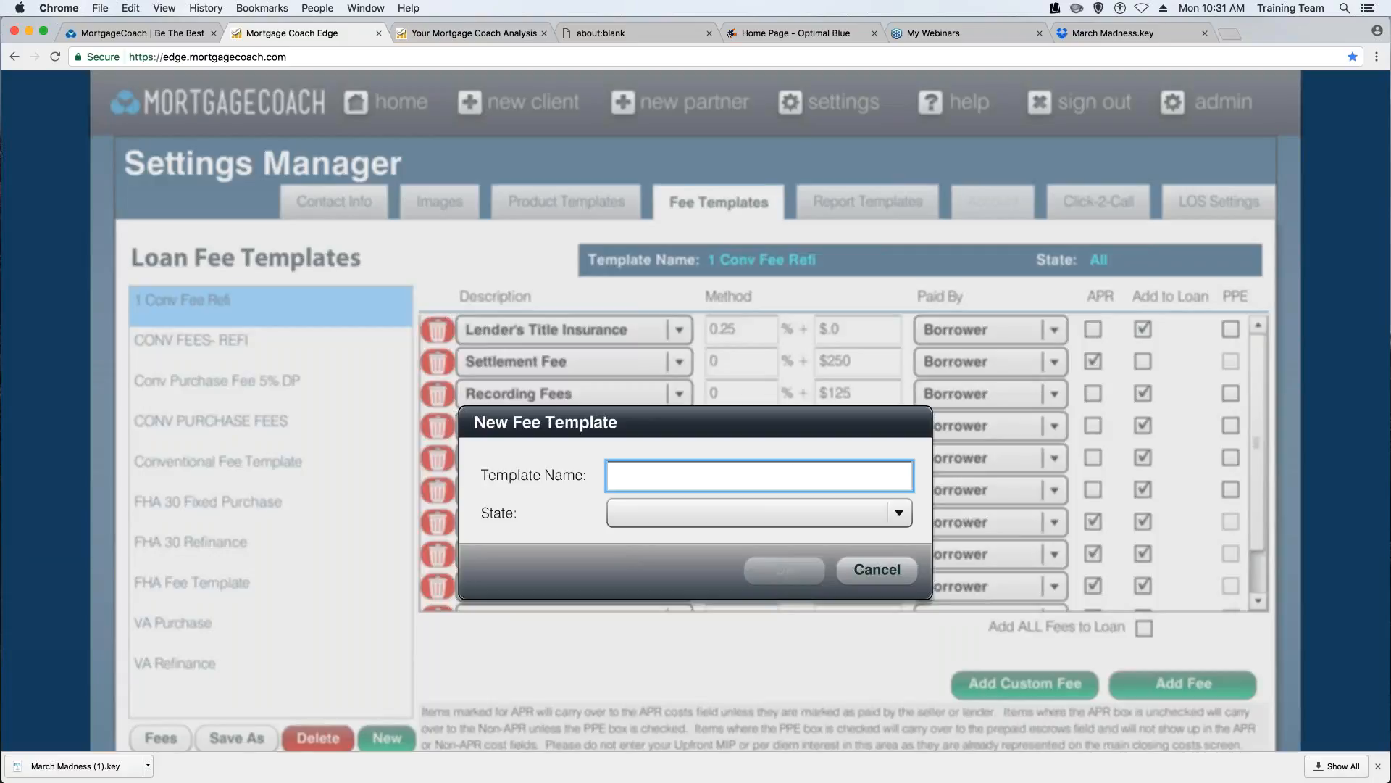
pyautogui.write('March')
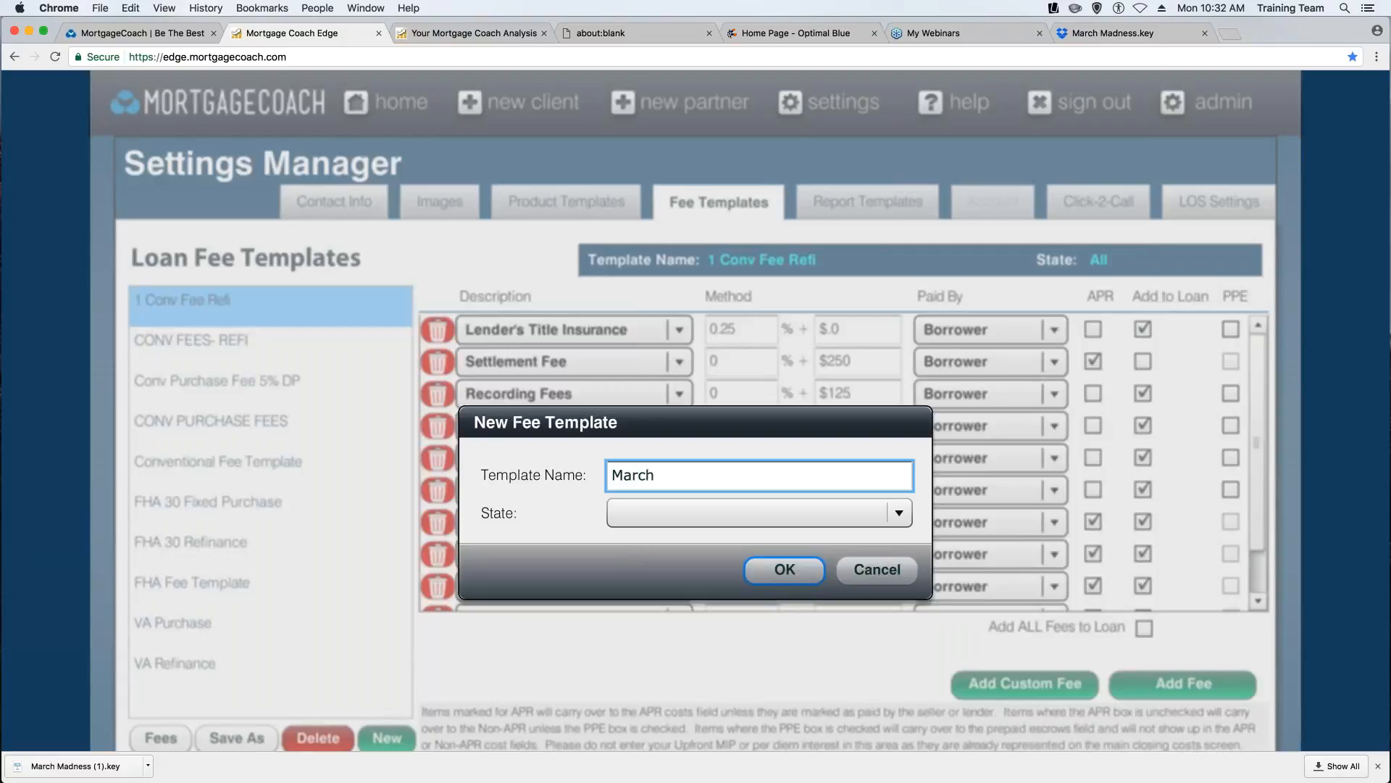
pyautogui.write(' Madness Fee Template')
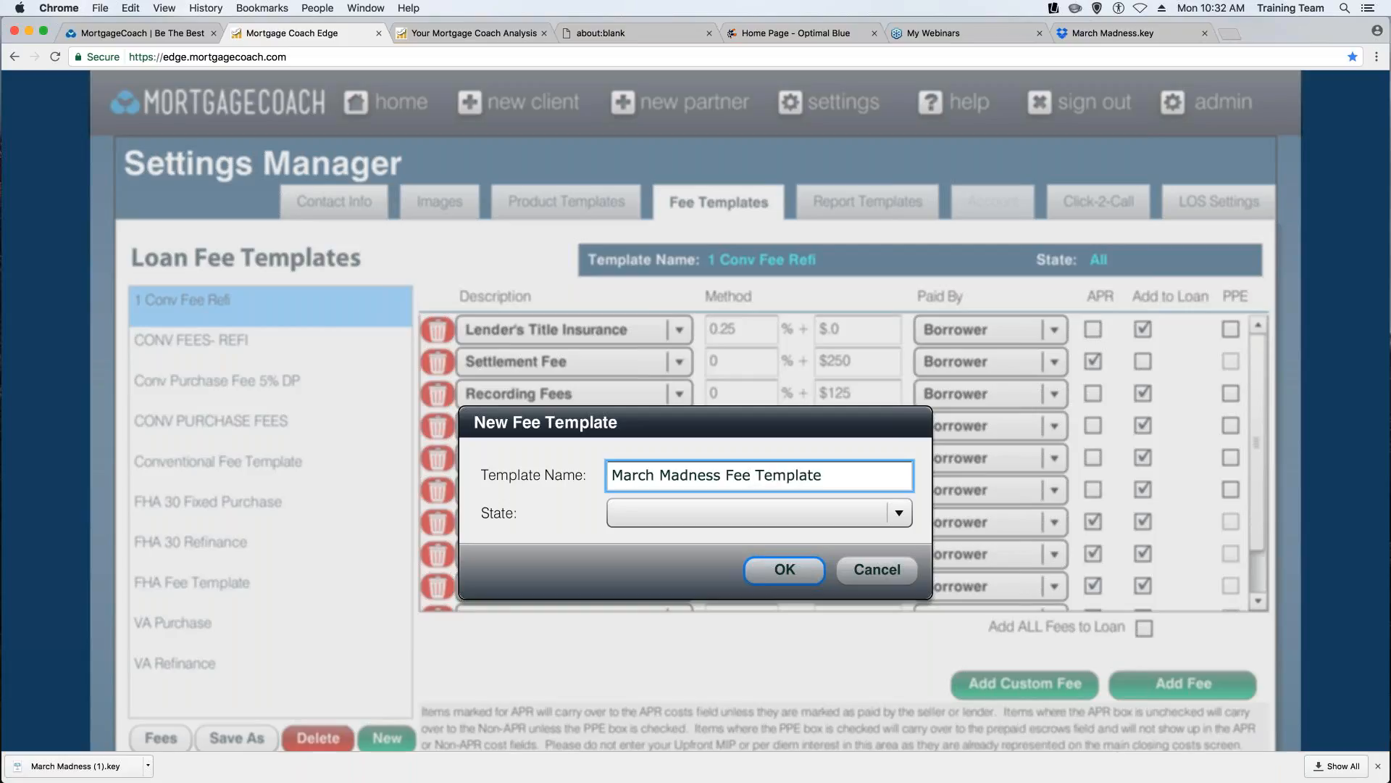
pyautogui.press('Tab')
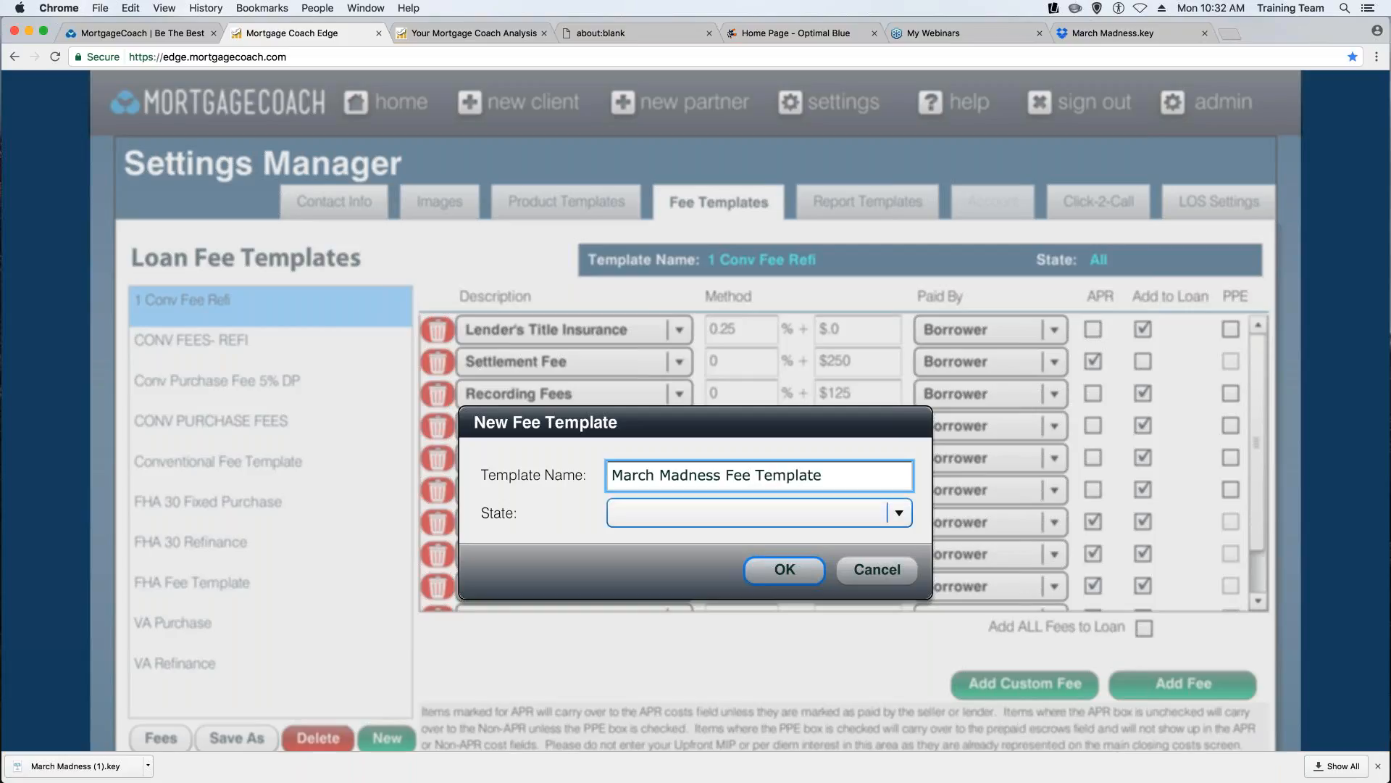
pyautogui.click(898, 513)
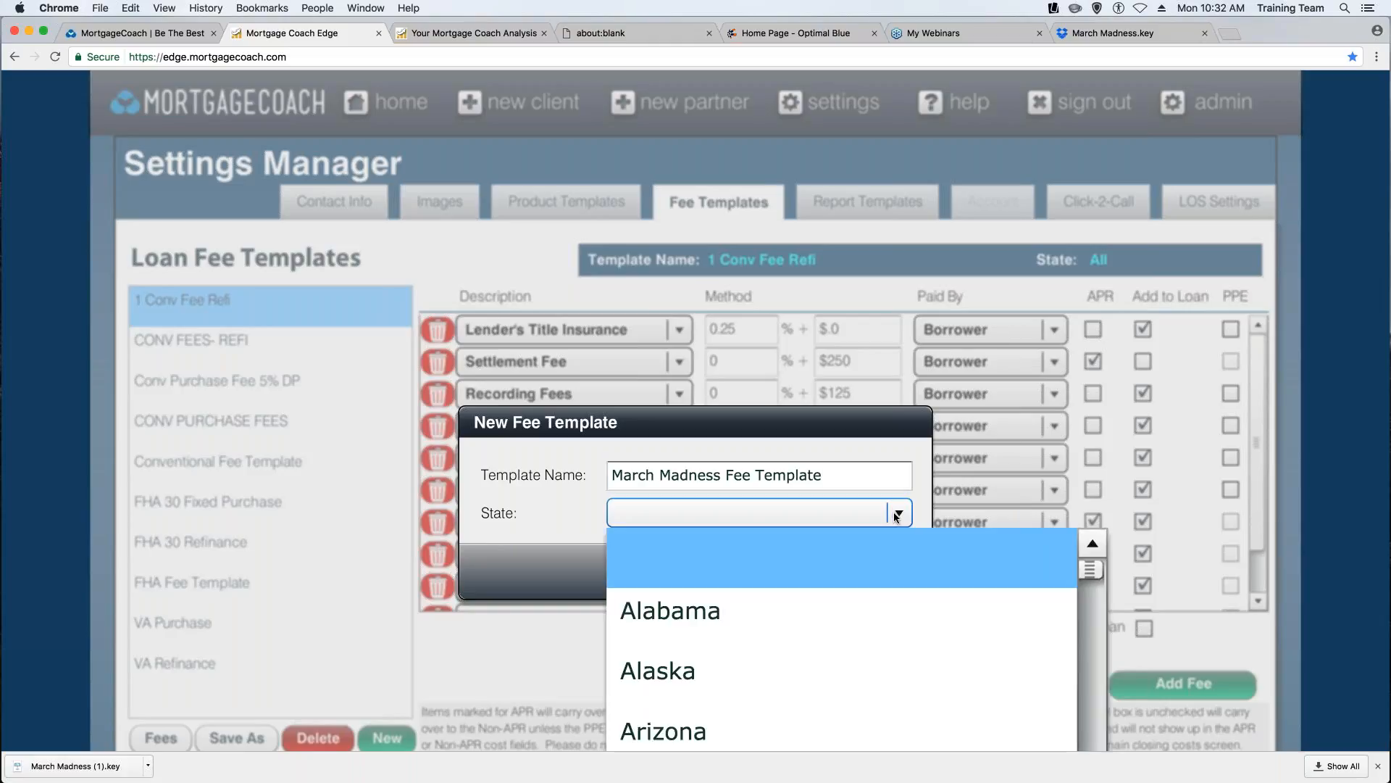
pyautogui.click(568, 568)
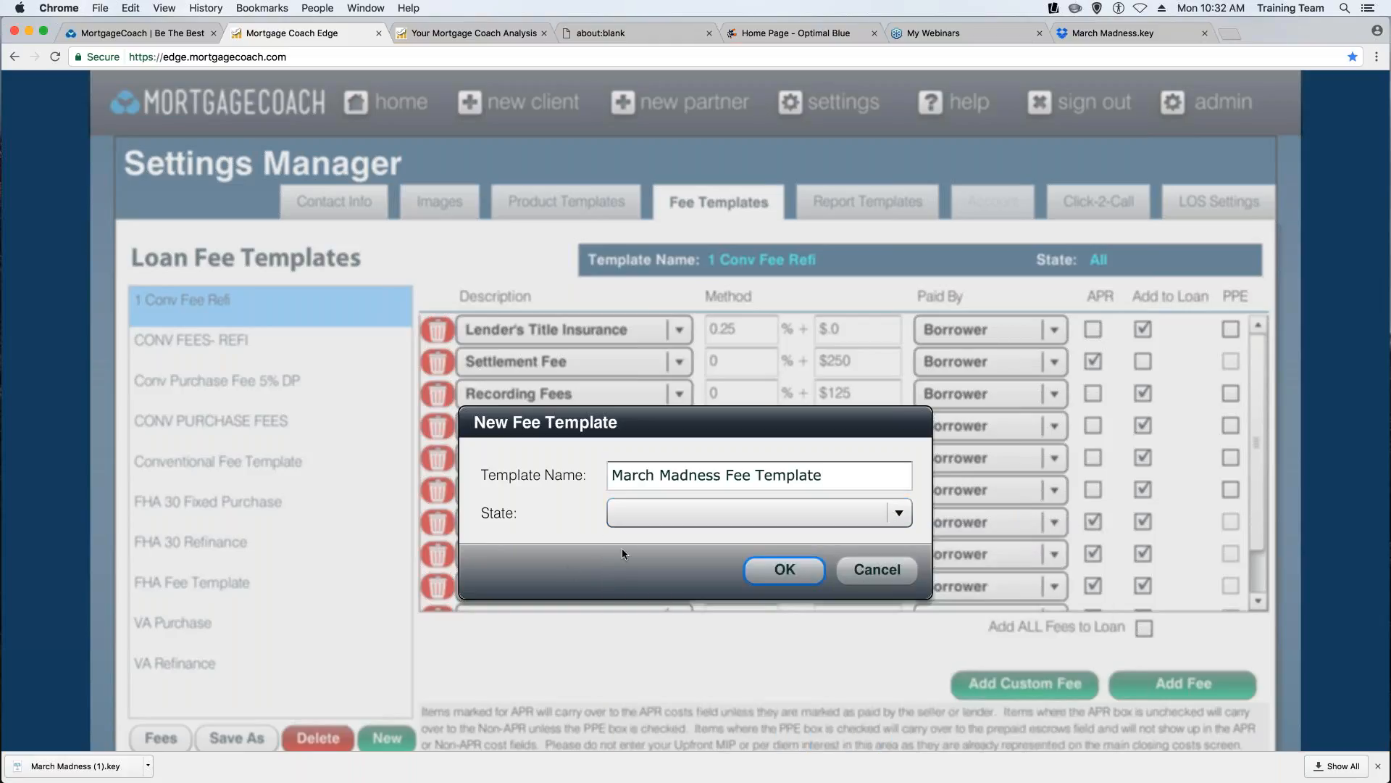
pyautogui.click(784, 570)
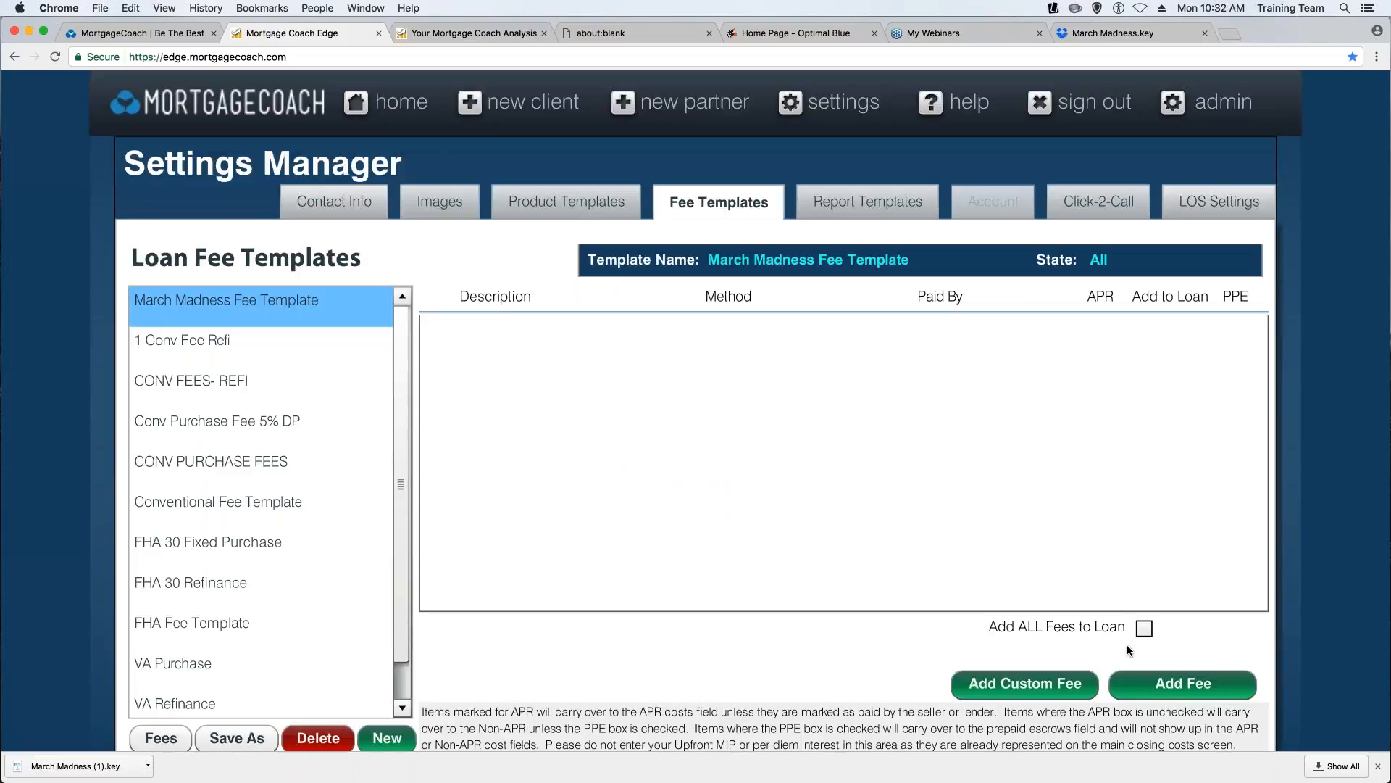
# Add four standard fee rows to the March Madness Fee Template.
pyautogui.click(1187, 688)
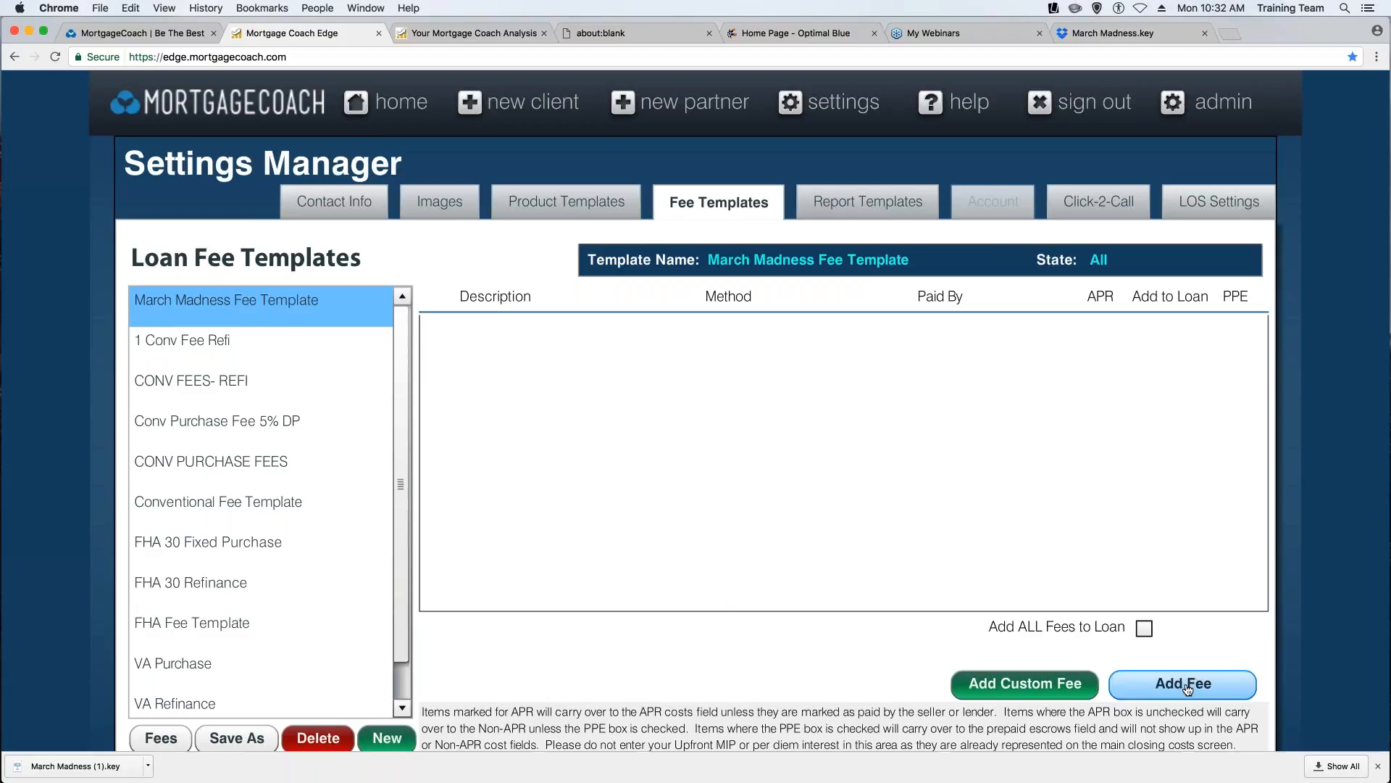
pyautogui.click(1188, 688)
pyautogui.click(1188, 688)
pyautogui.click(1188, 689)
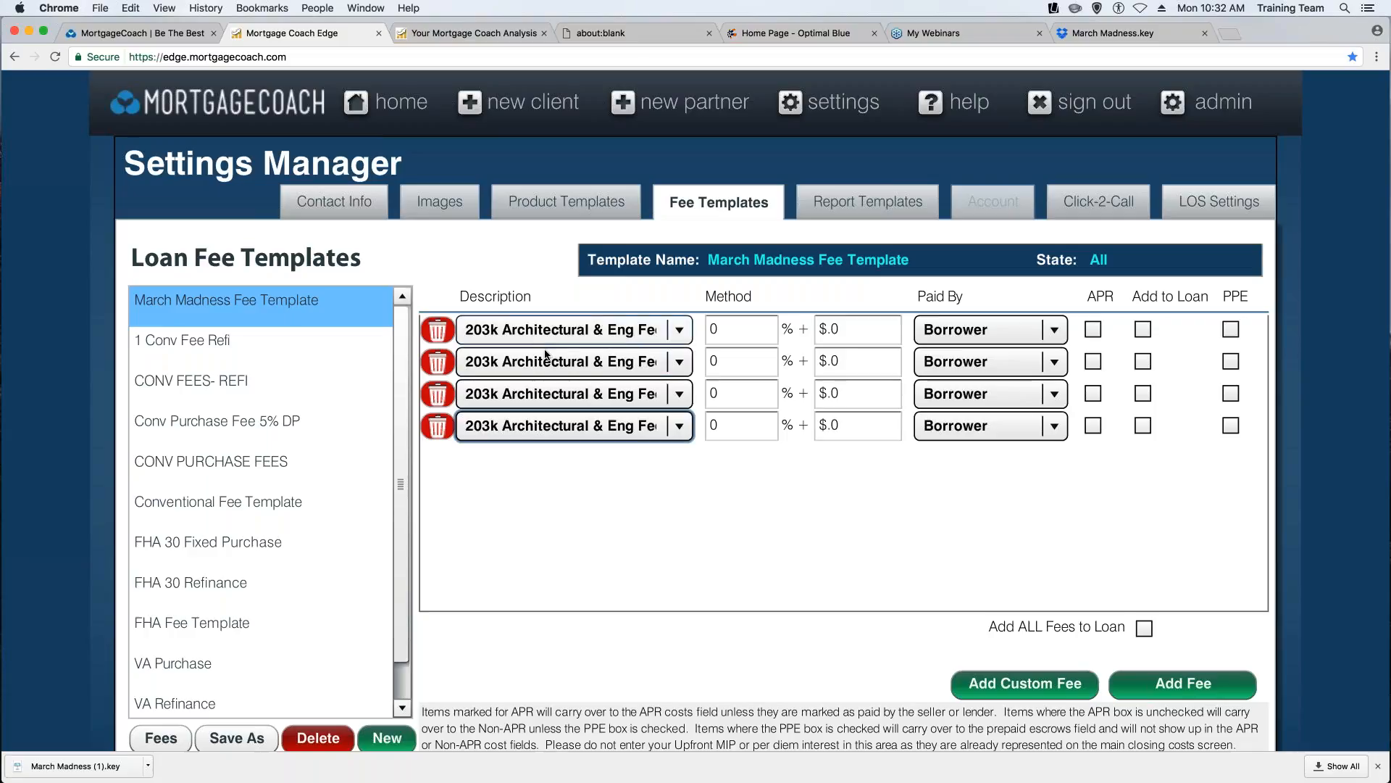
# Set the first fee row's description to Appraisal Fee.
pyautogui.click(681, 339)
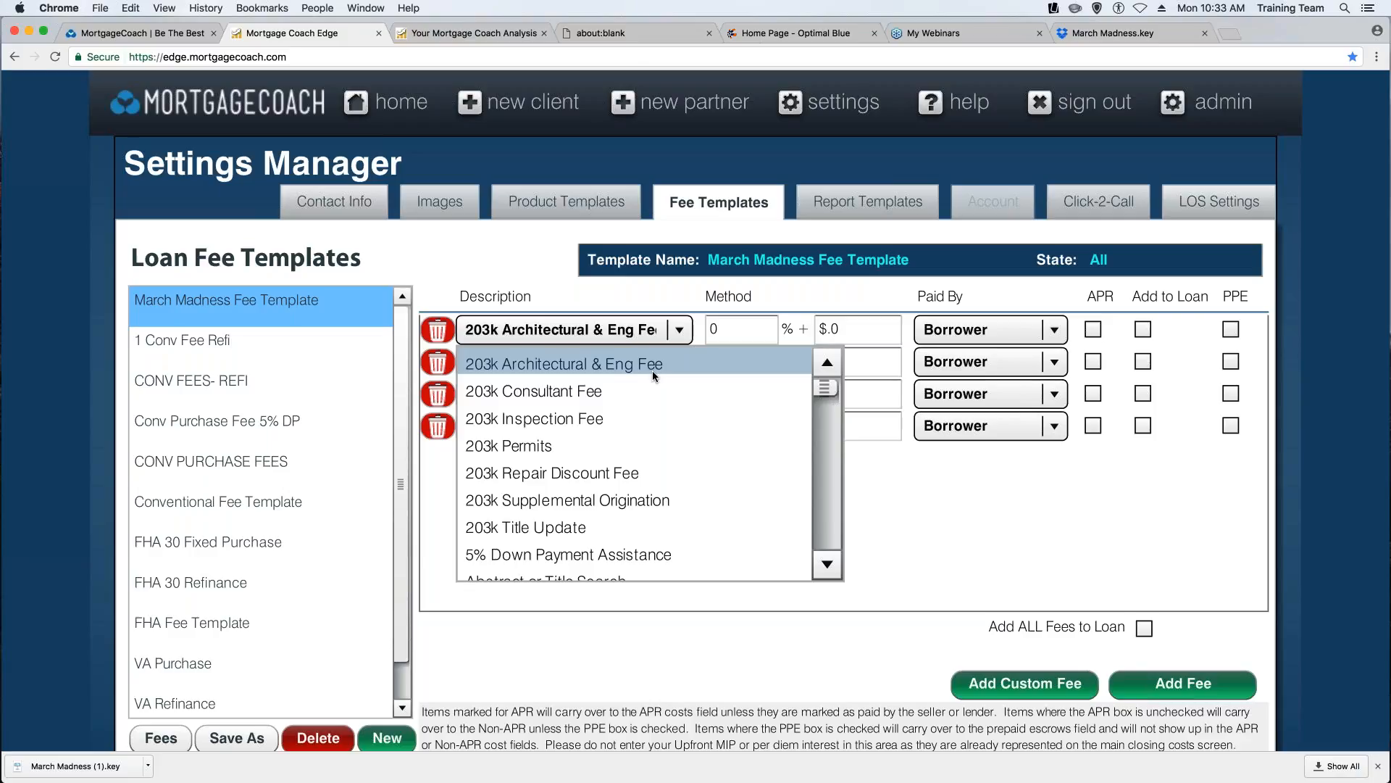
pyautogui.press('a')
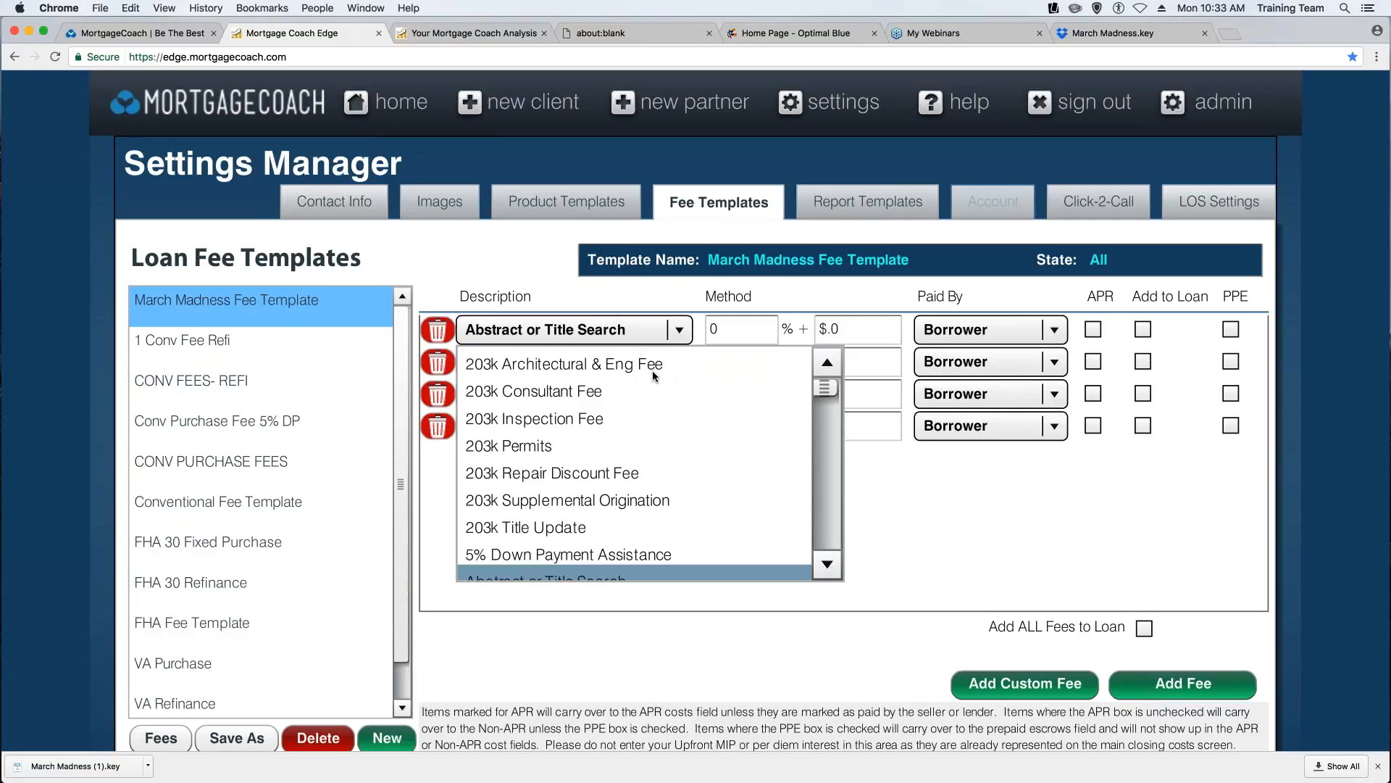
pyautogui.click(837, 570)
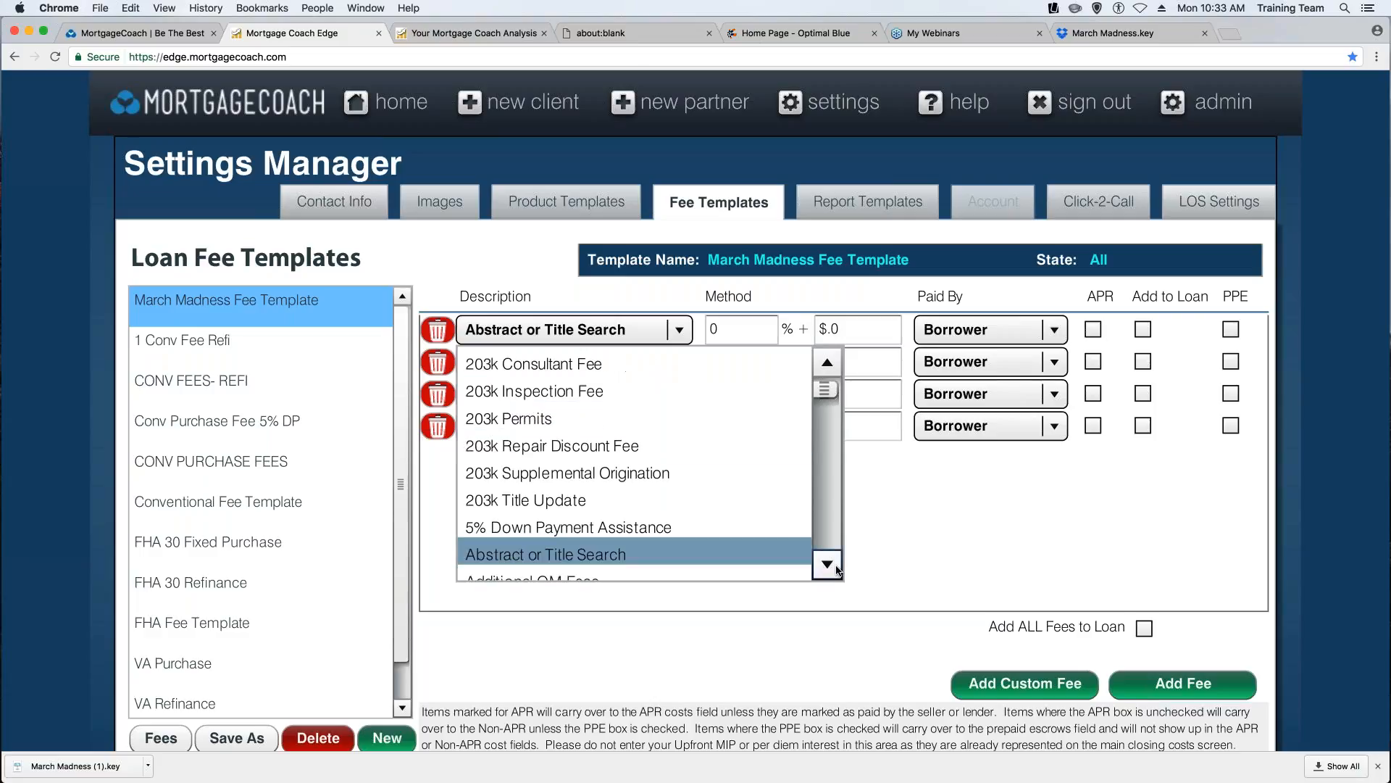
pyautogui.scroll(-6, 837, 570)
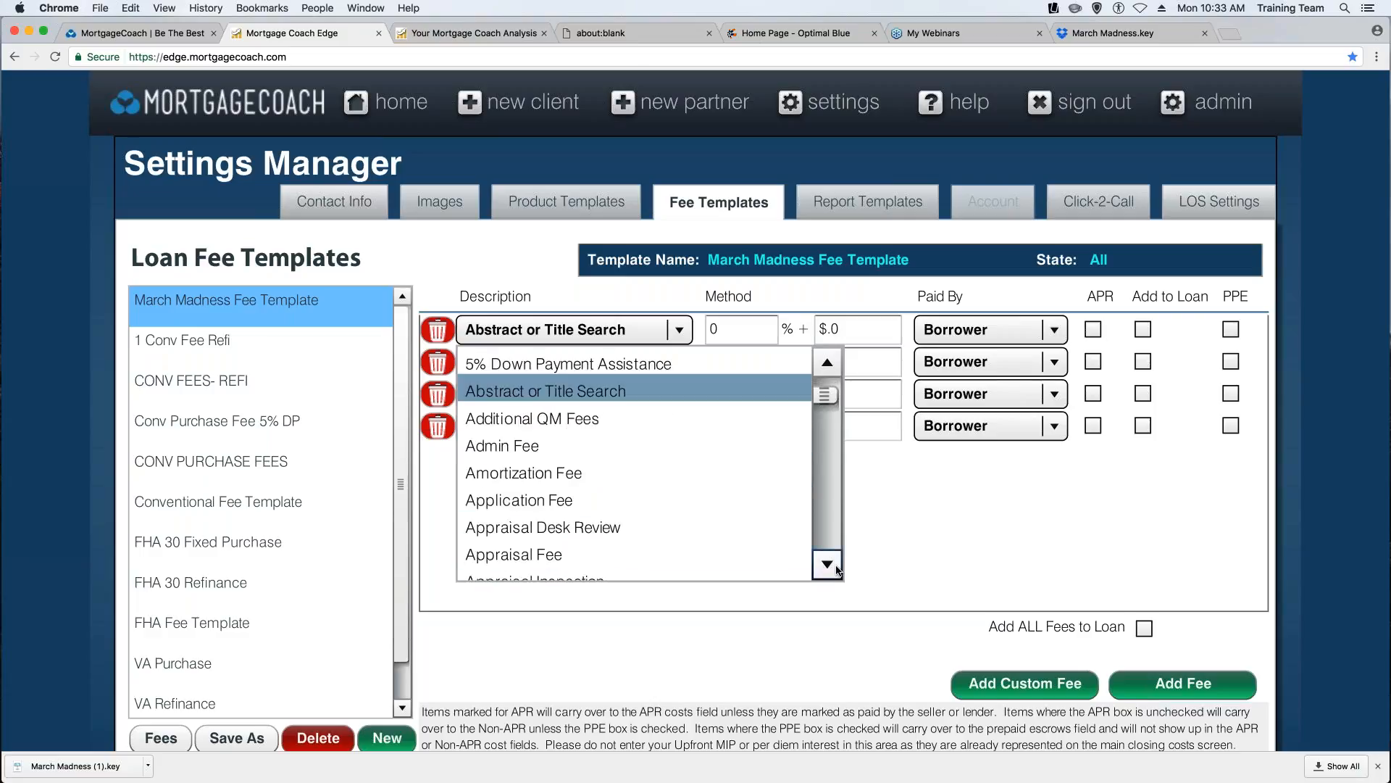
pyautogui.scroll(-2, 837, 570)
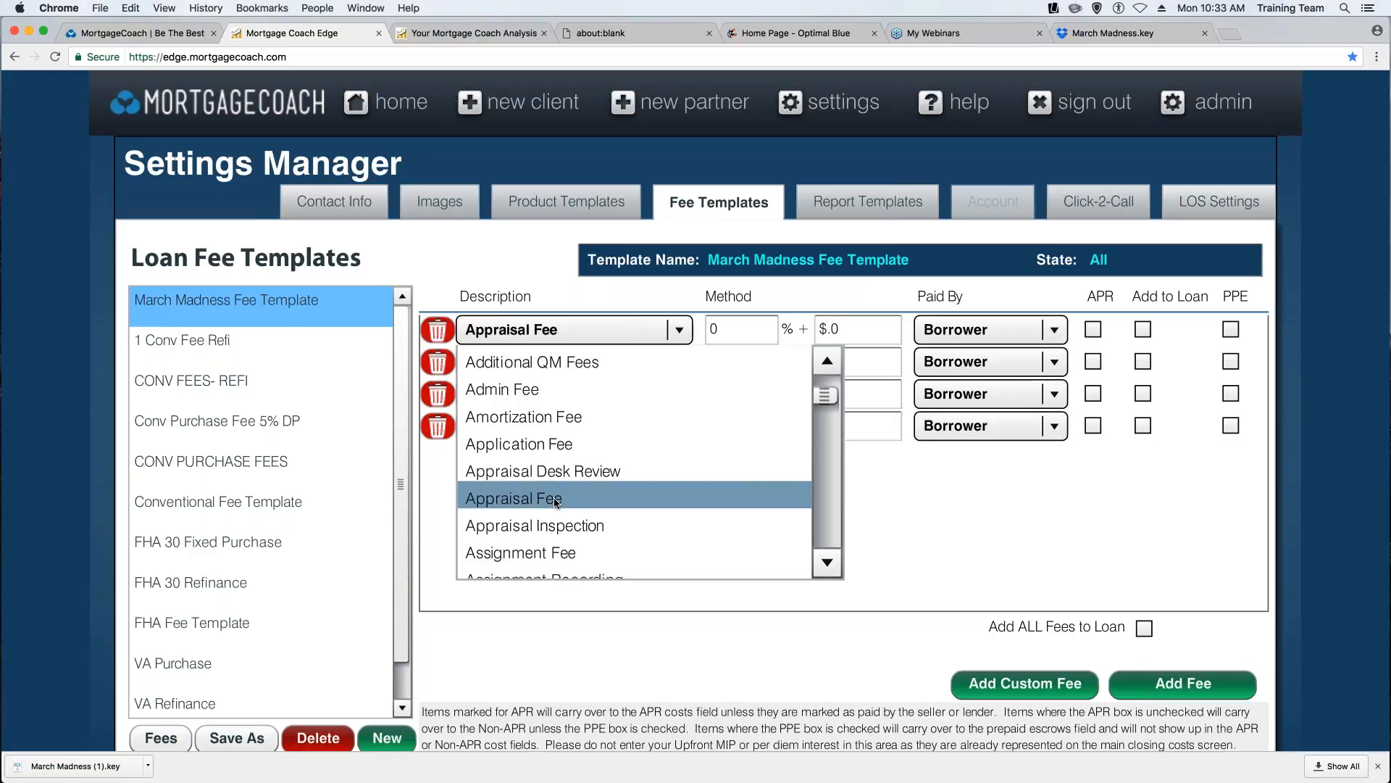
pyautogui.click(557, 502)
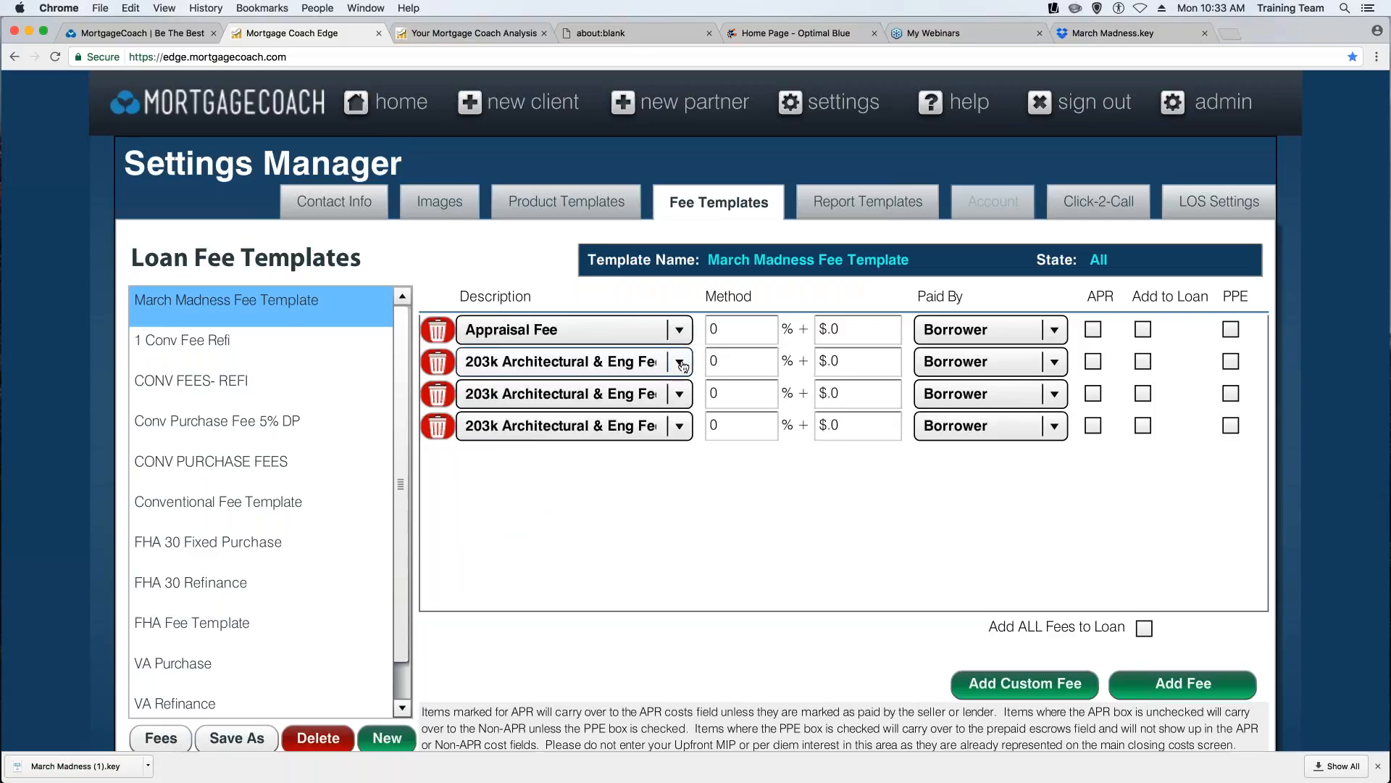
# Set the second fee row's description to Processing Fee.
pyautogui.click(680, 363)
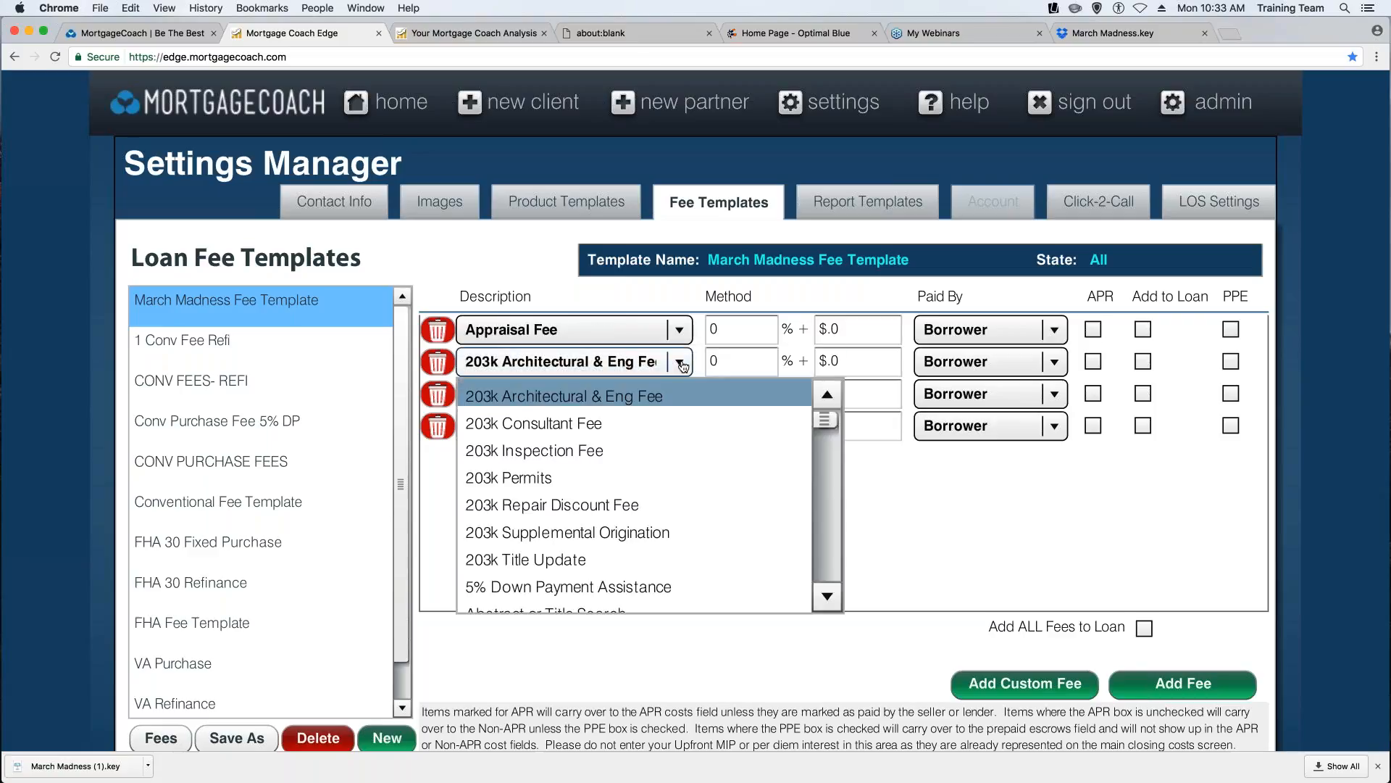
pyautogui.press('p')
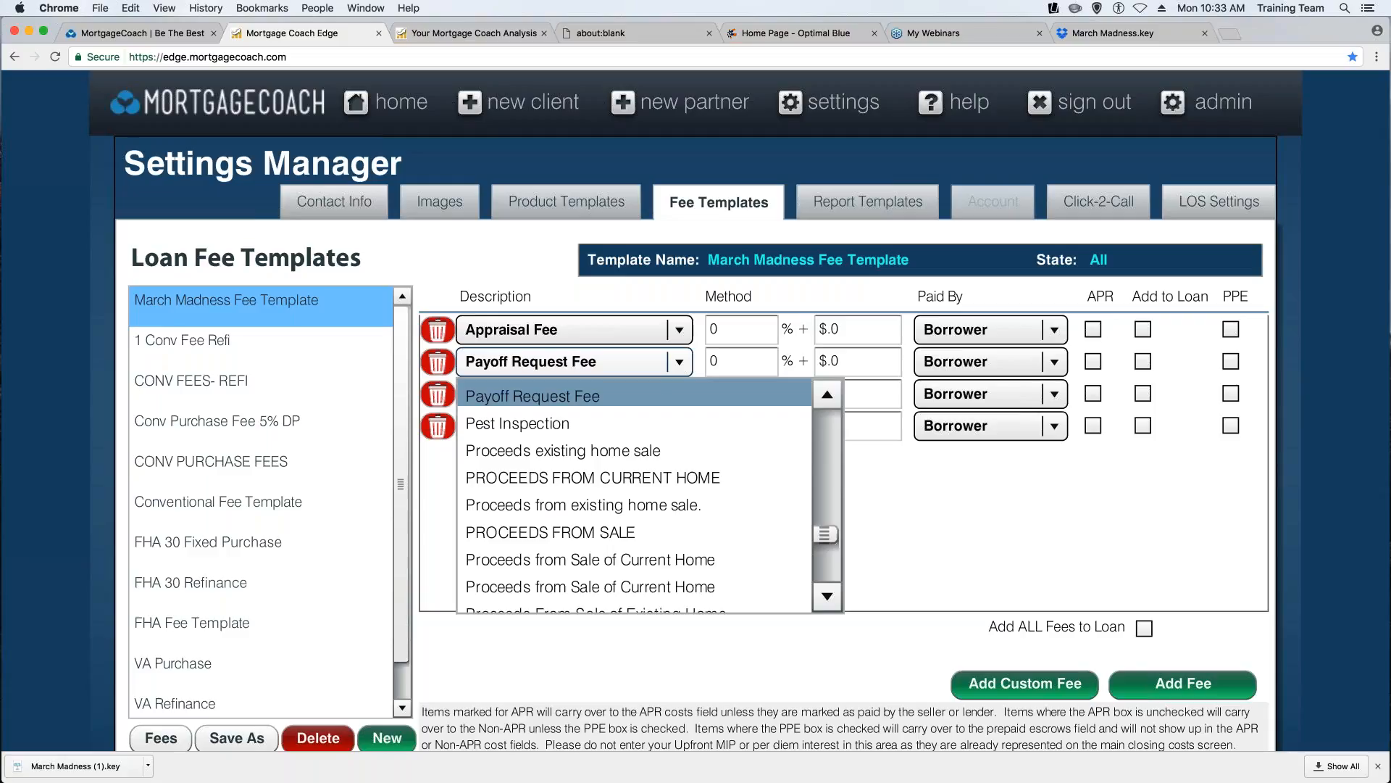
pyautogui.click(828, 600)
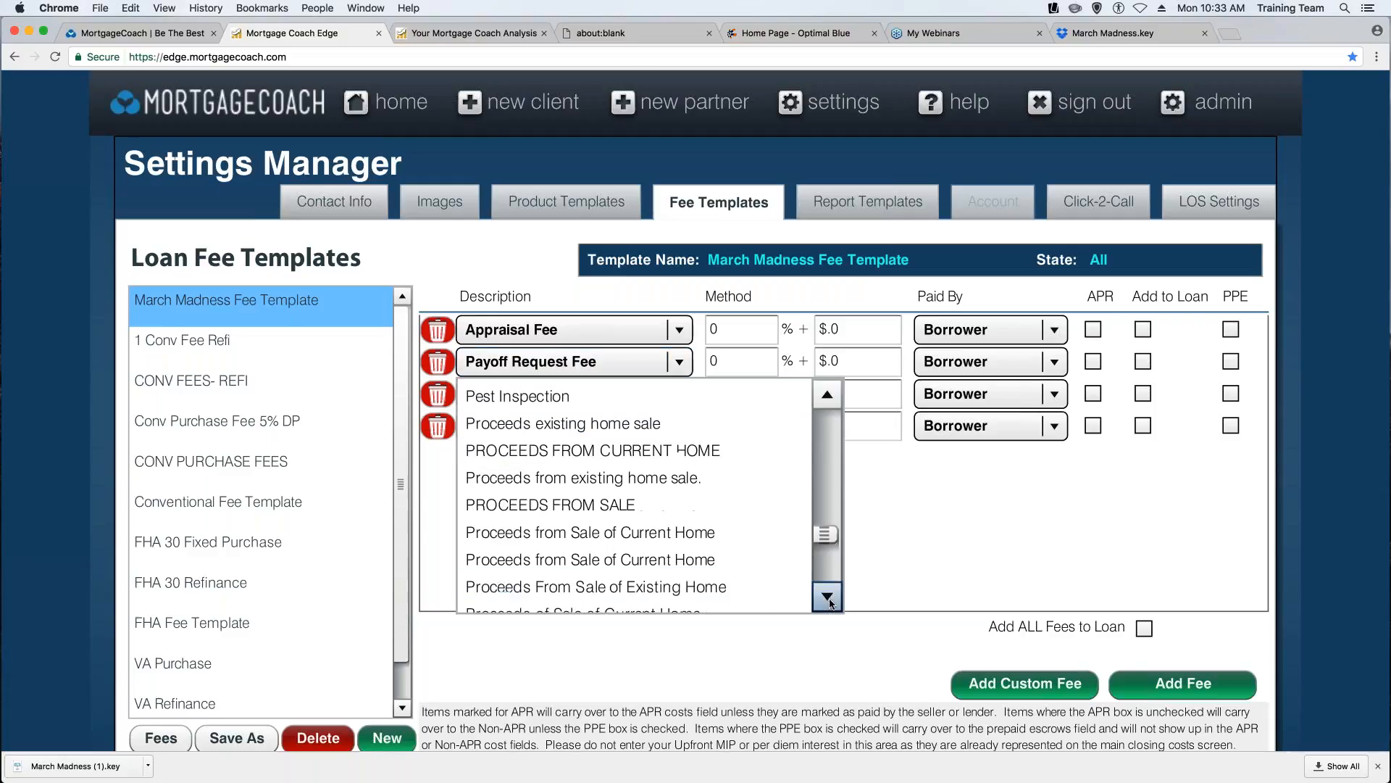
pyautogui.click(828, 600)
pyautogui.click(828, 600)
pyautogui.click(828, 600)
pyautogui.click(828, 600)
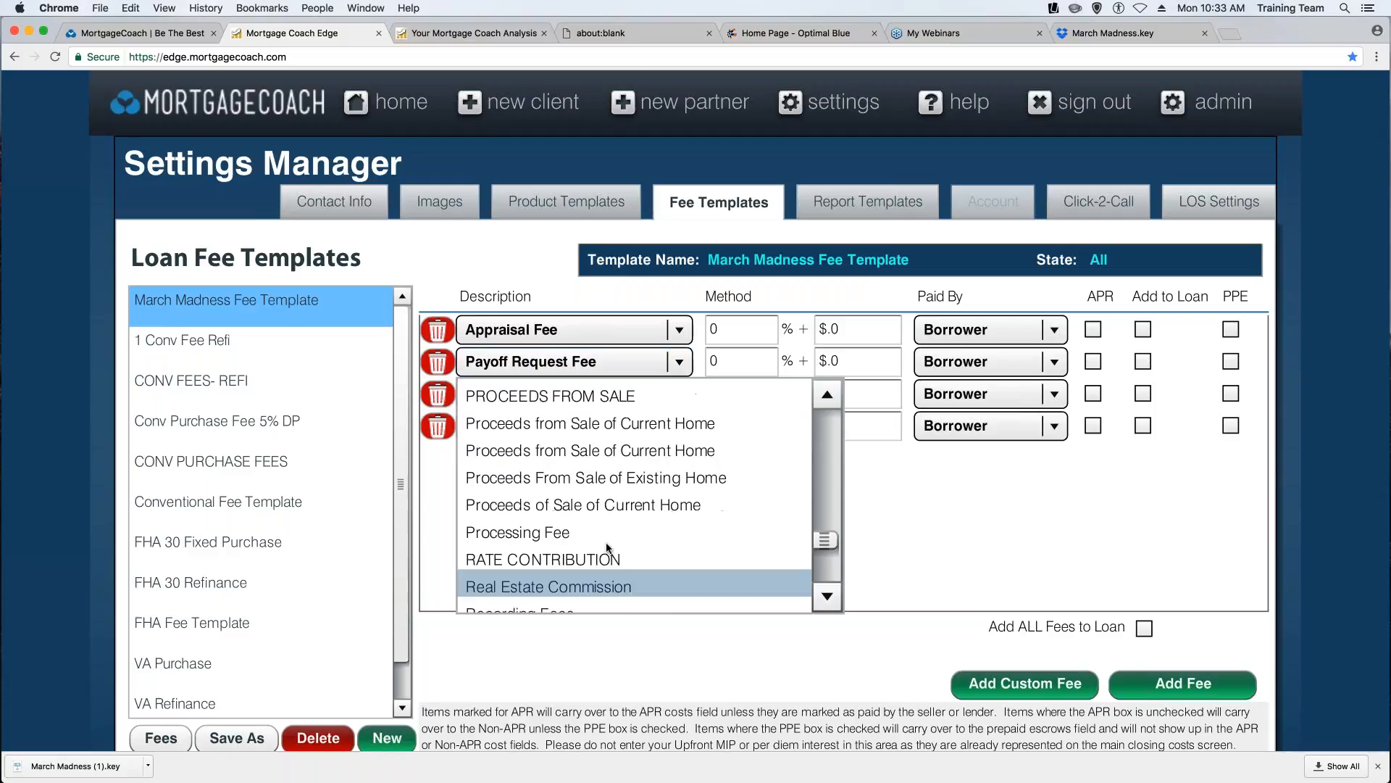
pyautogui.click(555, 529)
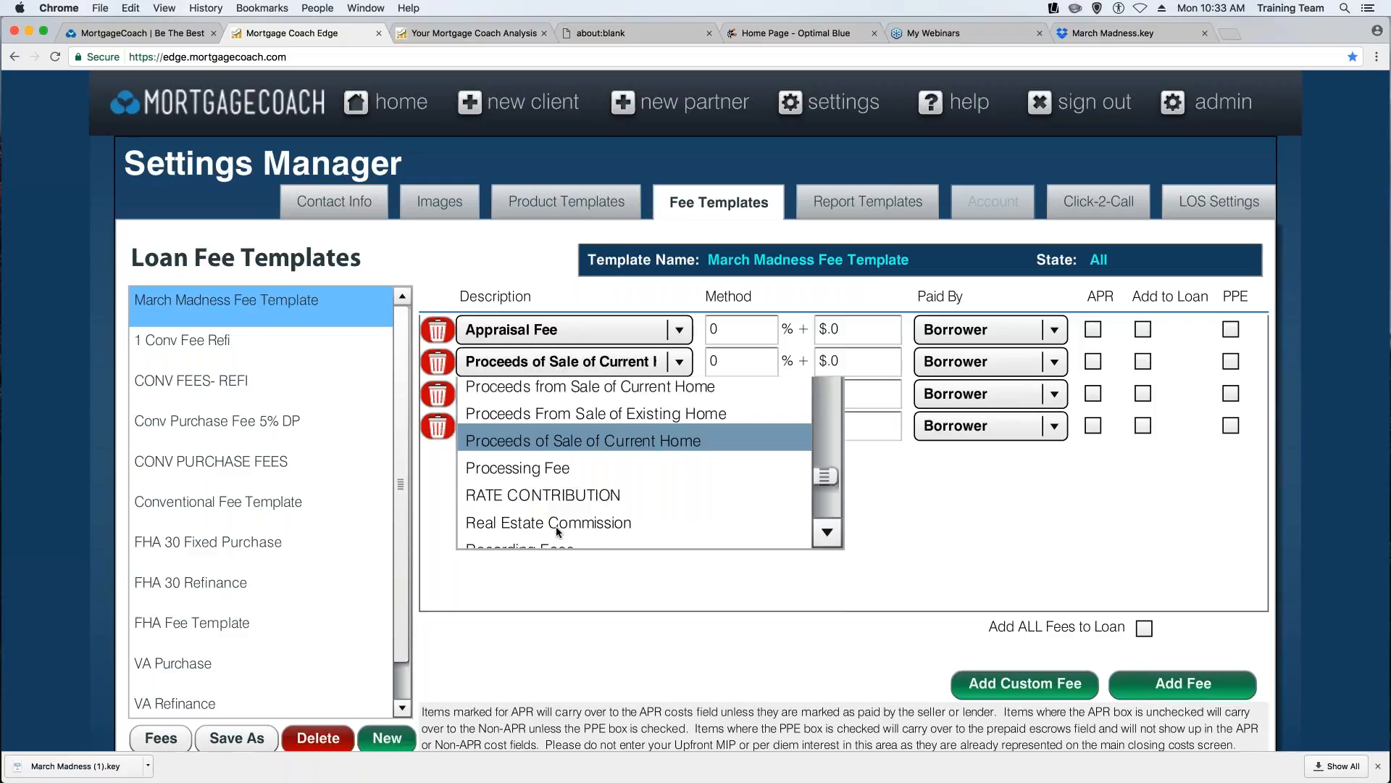
pyautogui.click(682, 363)
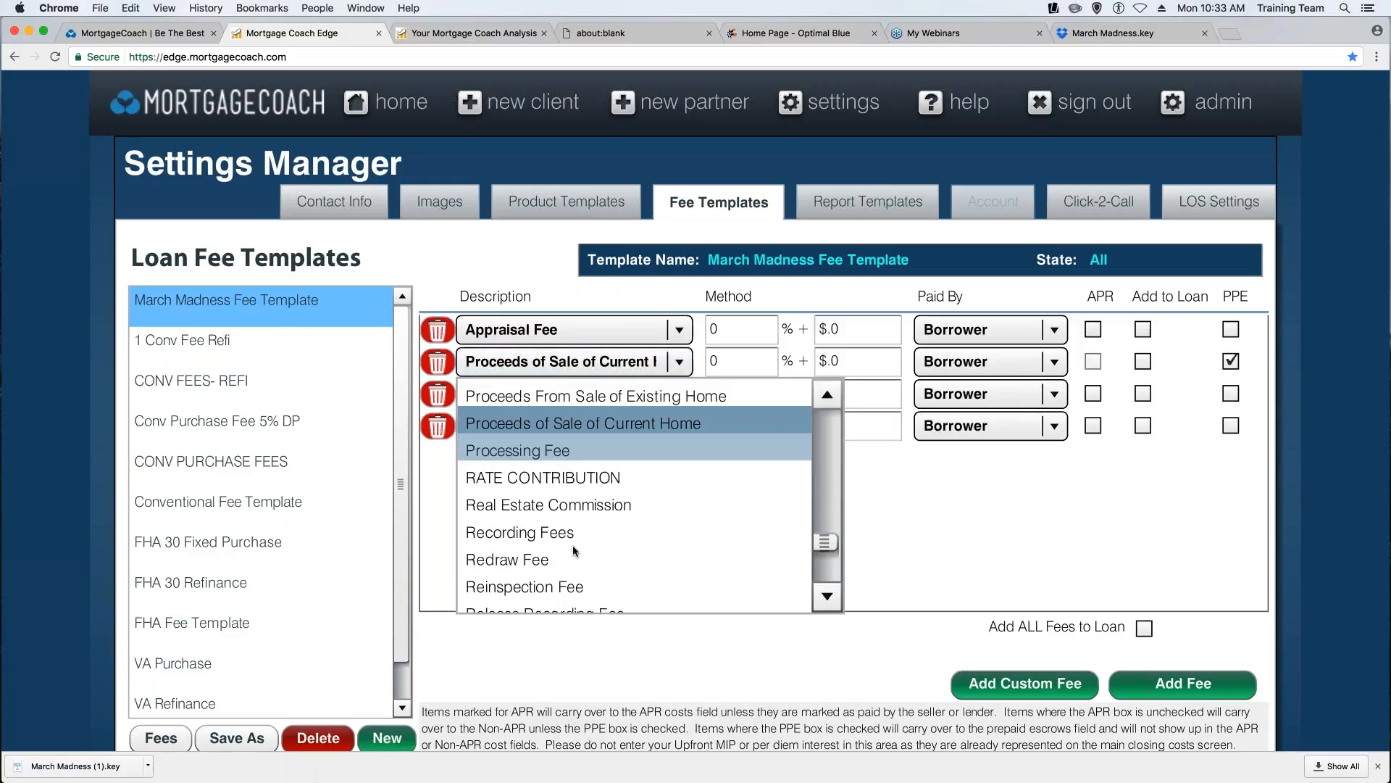
pyautogui.click(524, 451)
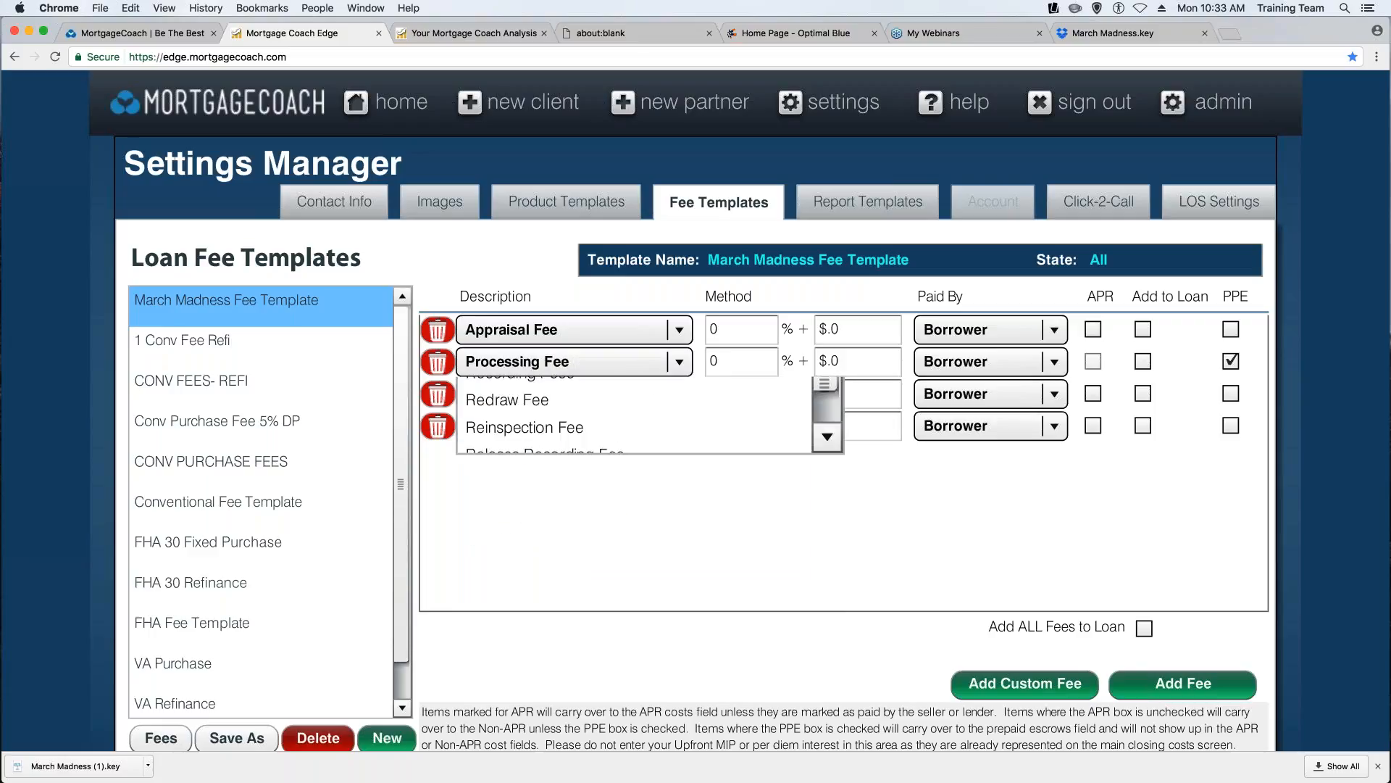
# Set the third fee row's description to Underwriting Fee.
pyautogui.click(683, 395)
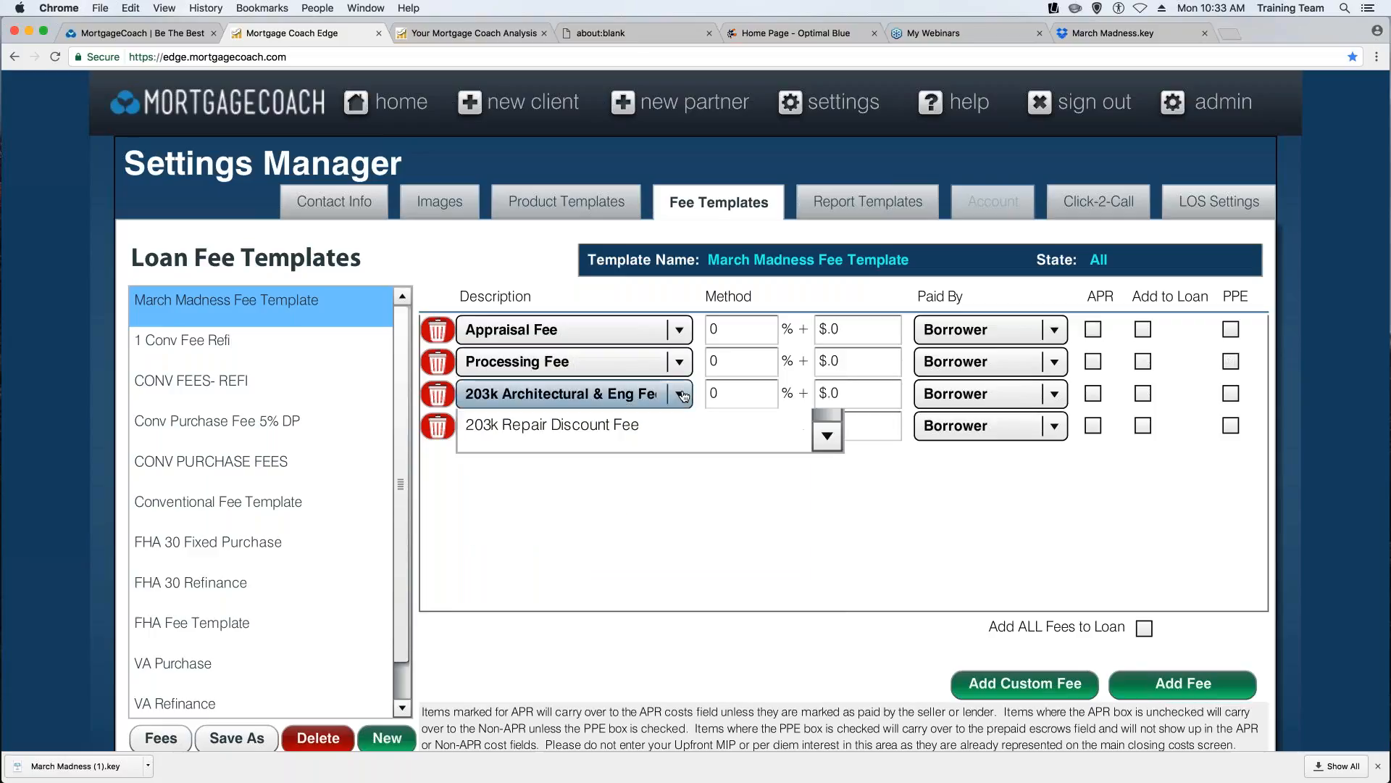
pyautogui.press('u')
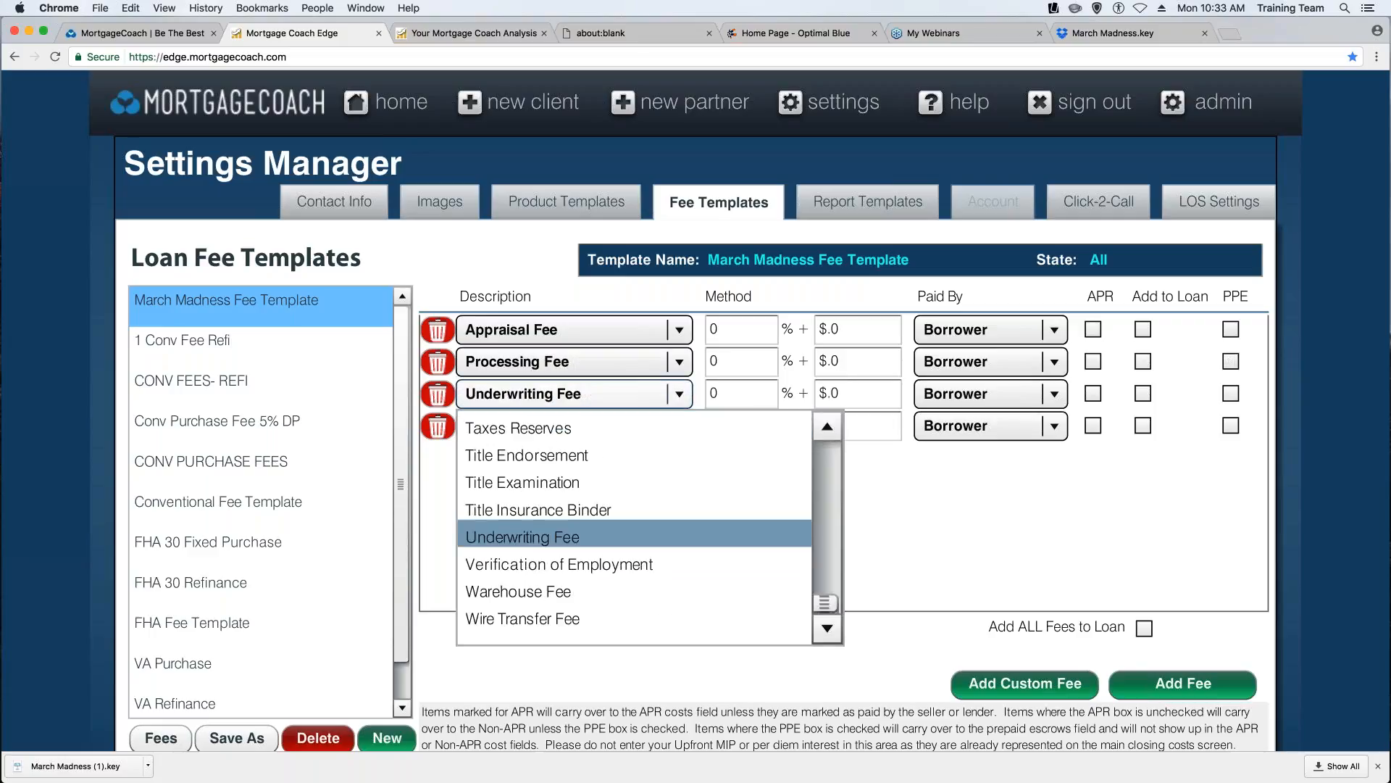
pyautogui.click(533, 536)
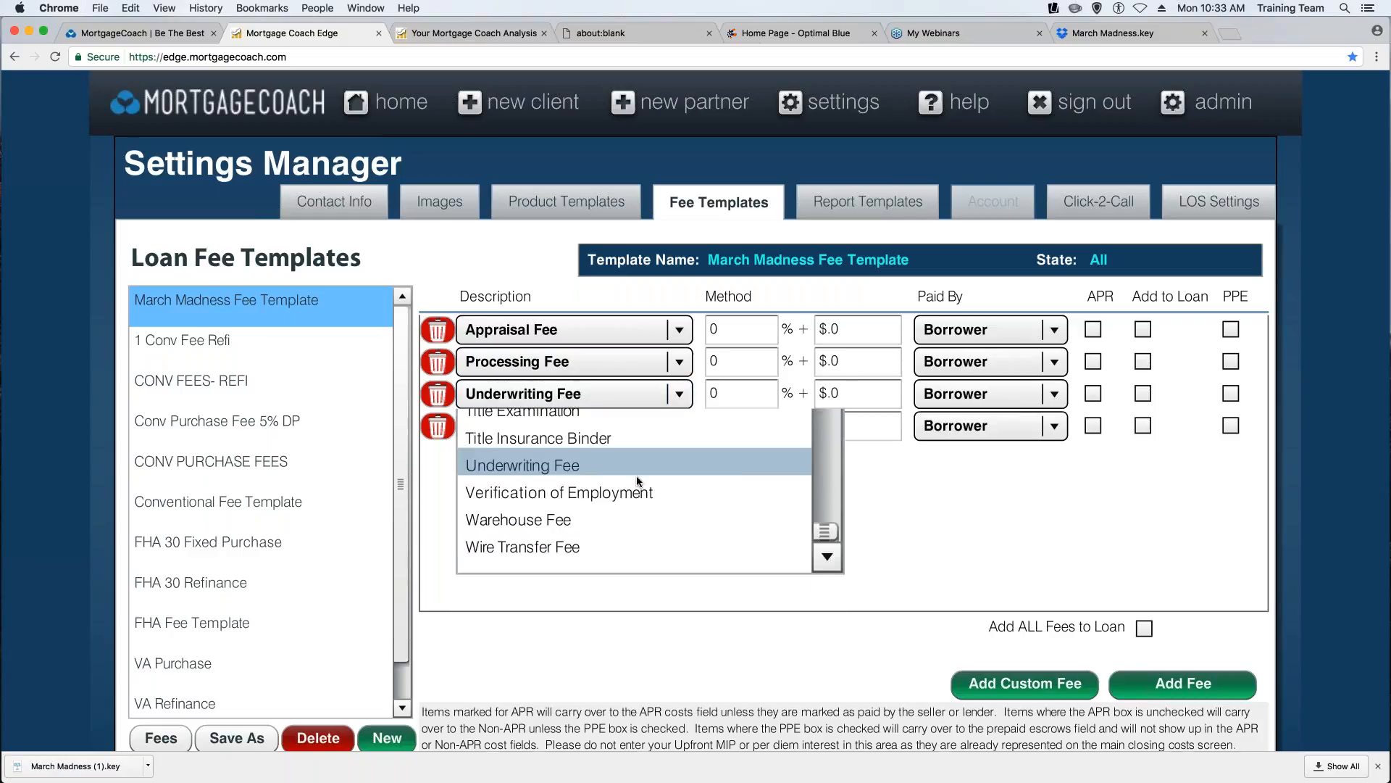
# Set the fourth fee row's description to Lender's Title Insurance.
pyautogui.click(680, 429)
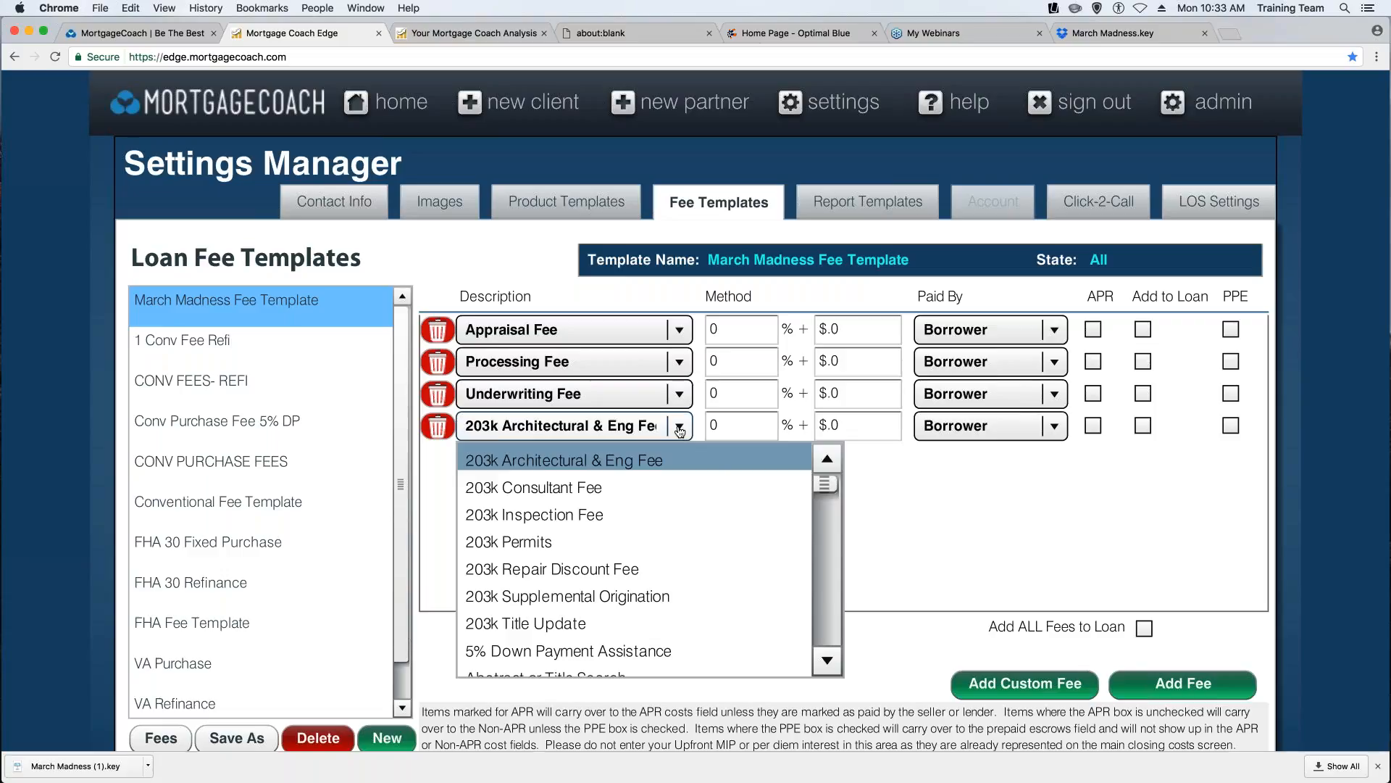
pyautogui.press('l')
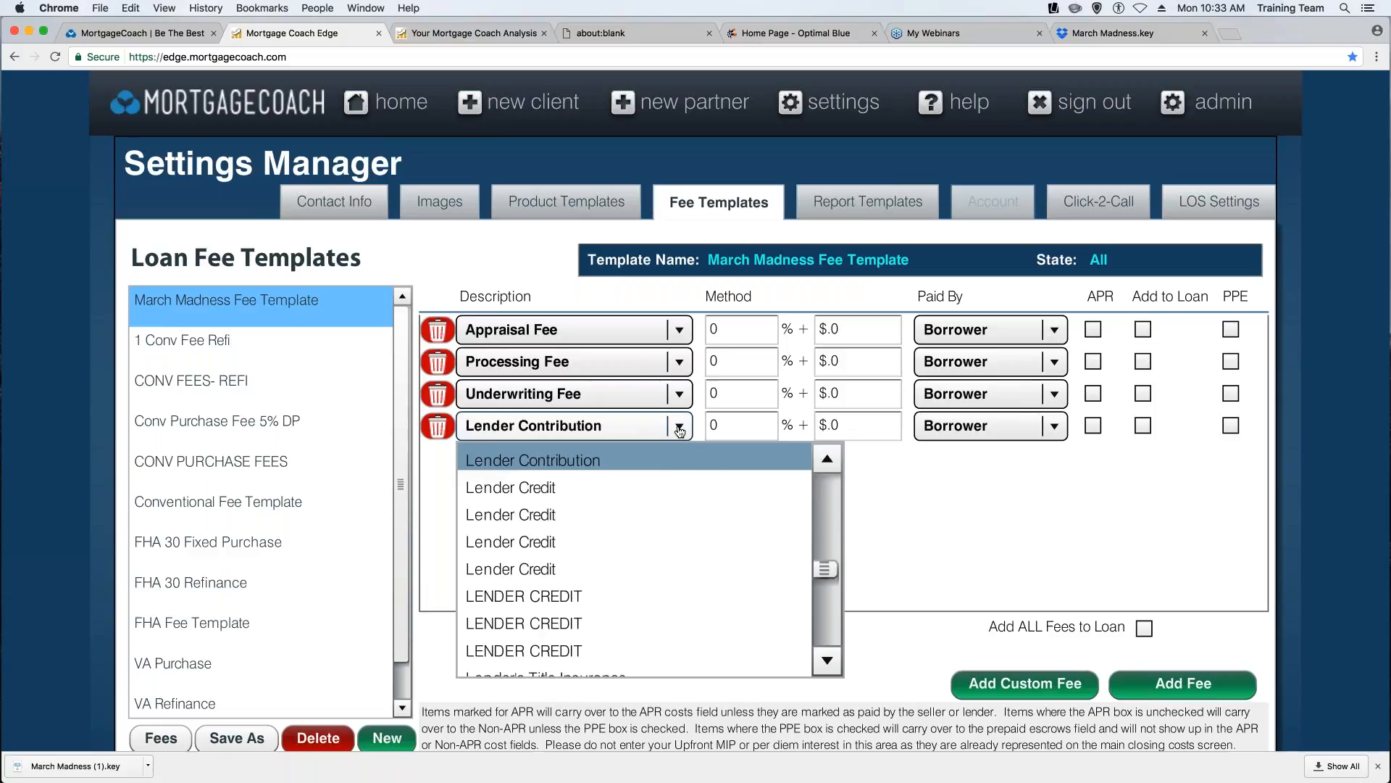
pyautogui.click(827, 661)
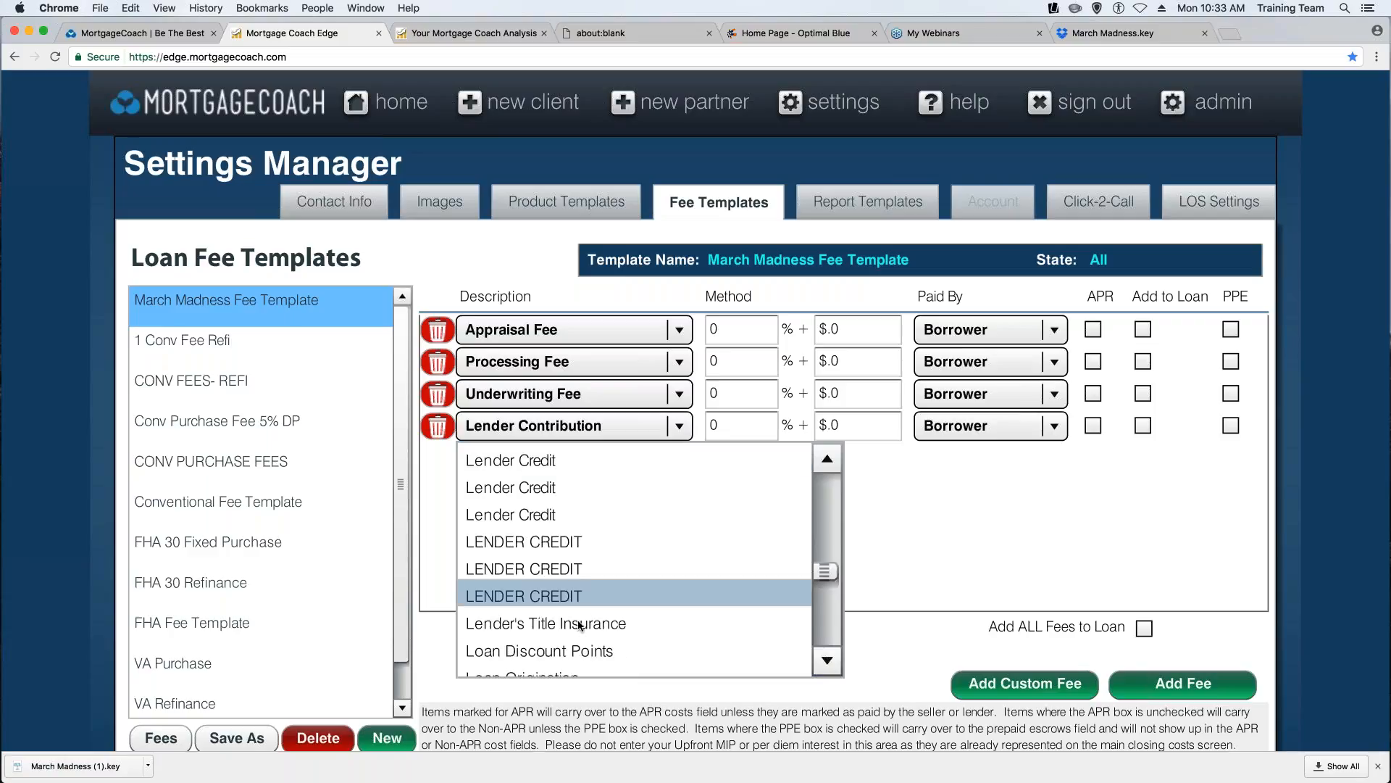
pyautogui.click(579, 623)
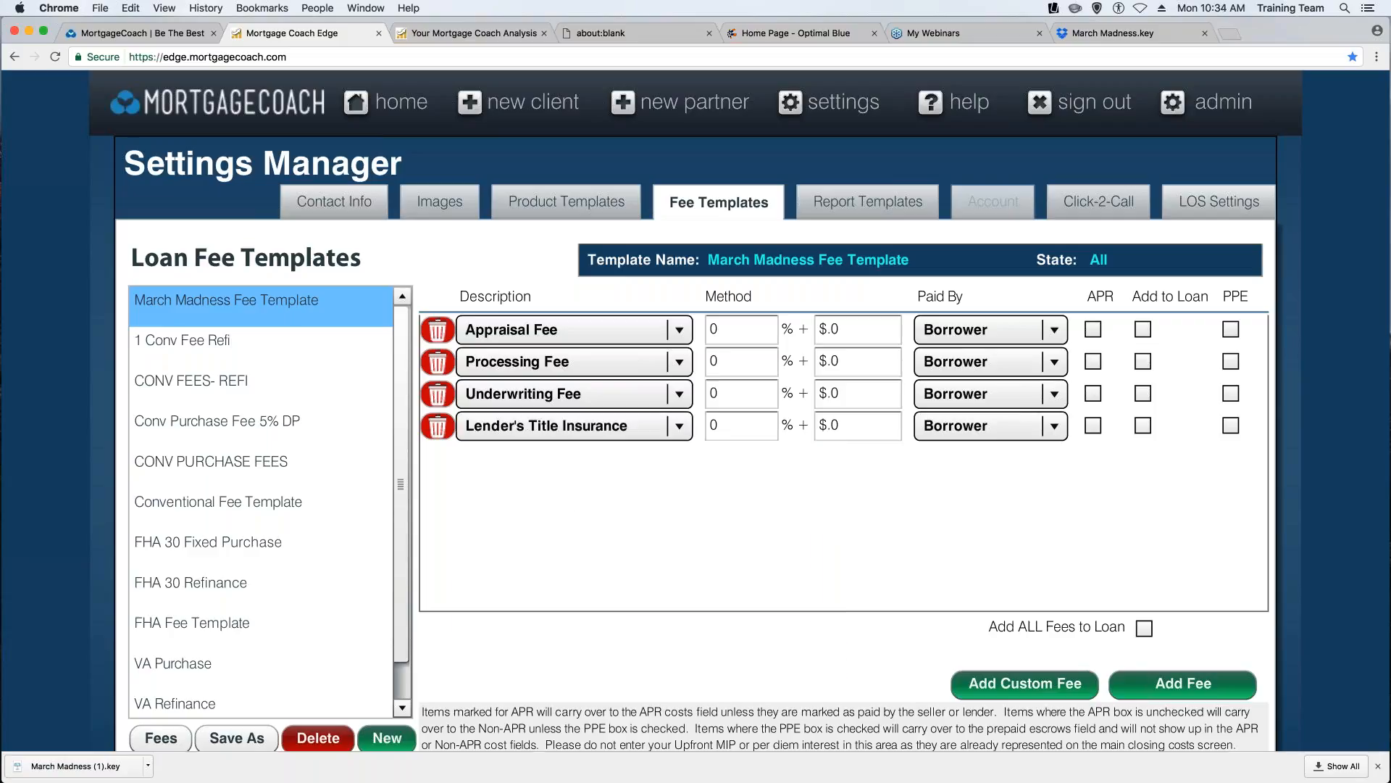
# Set the Lender's Title Insurance fee to 0.35 percent and check its payer options, leaving Borrower selected.
pyautogui.click(737, 432)
pyautogui.doubleClick(738, 432)
pyautogui.write('.')
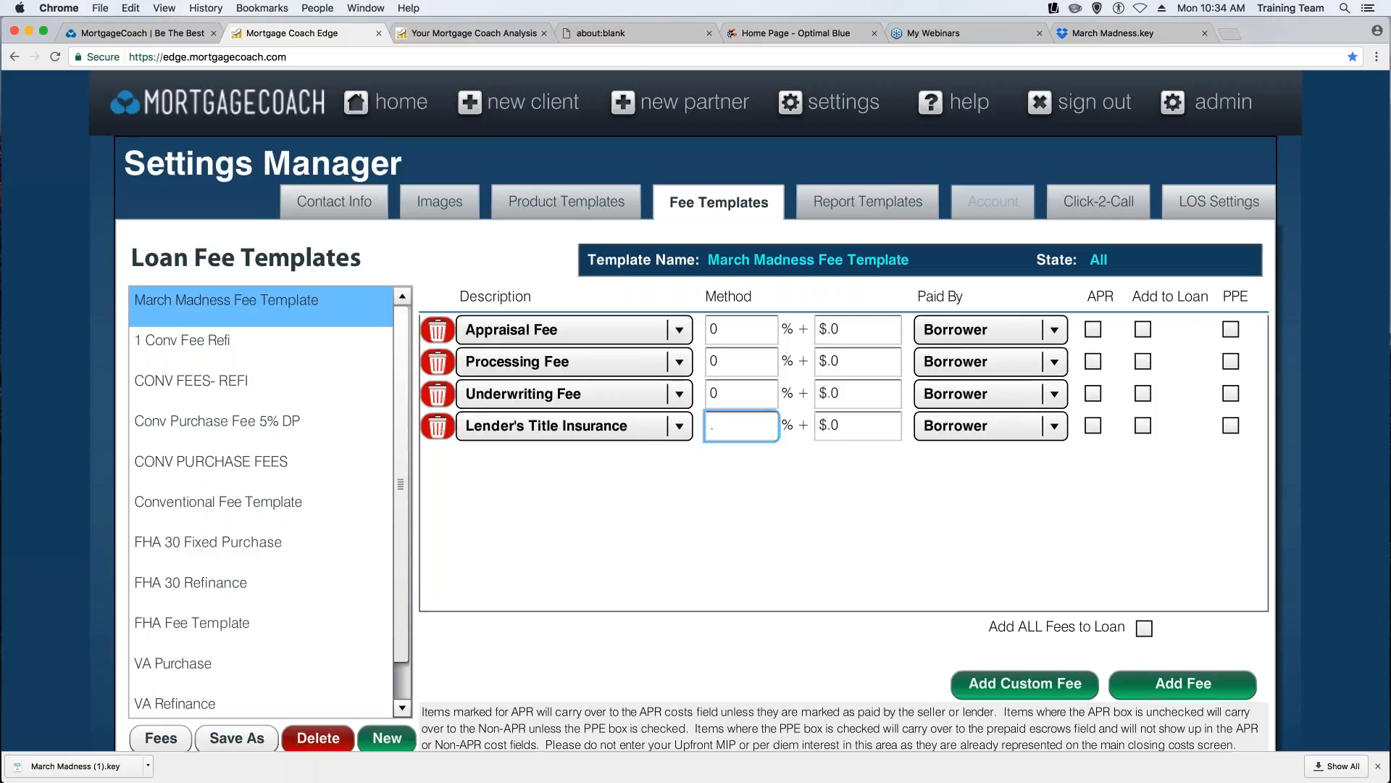
pyautogui.write('35')
pyautogui.press('Tab')
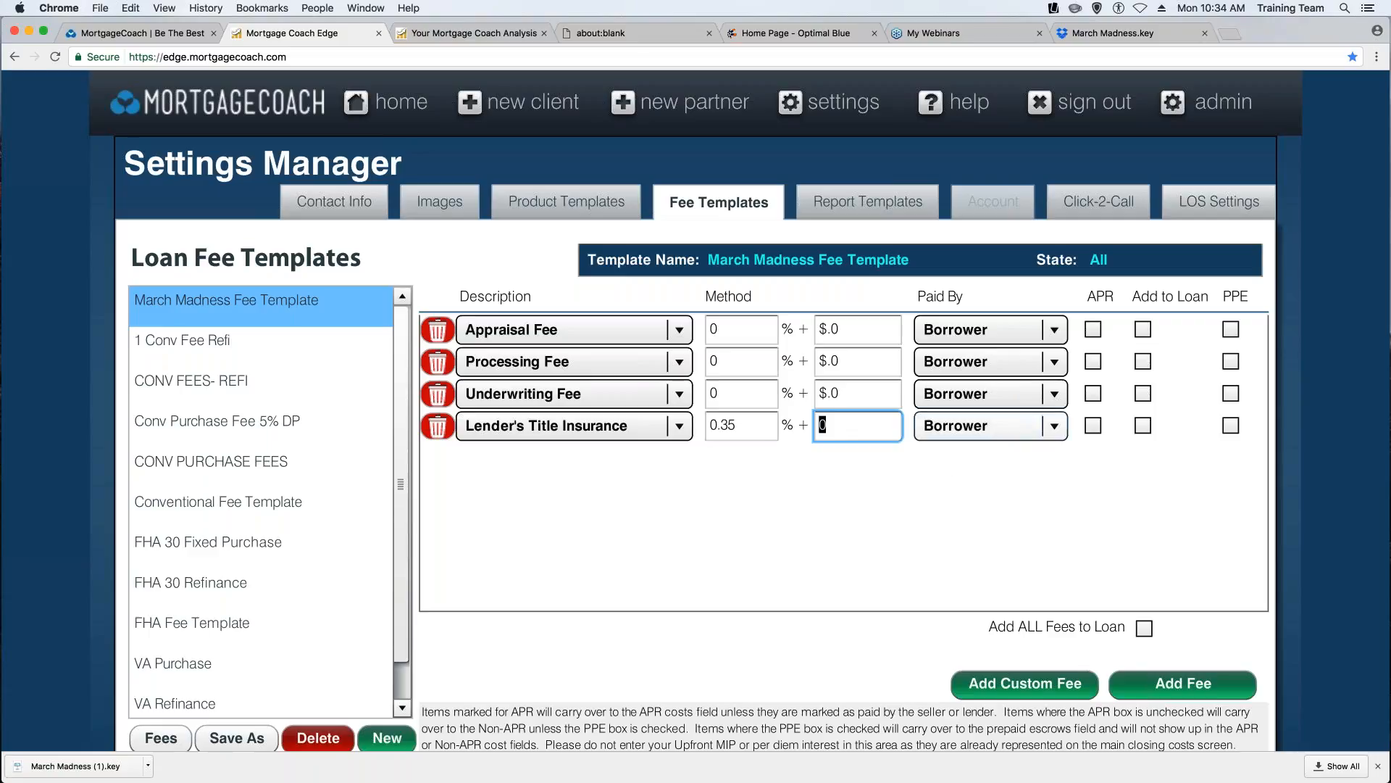
pyautogui.click(1055, 431)
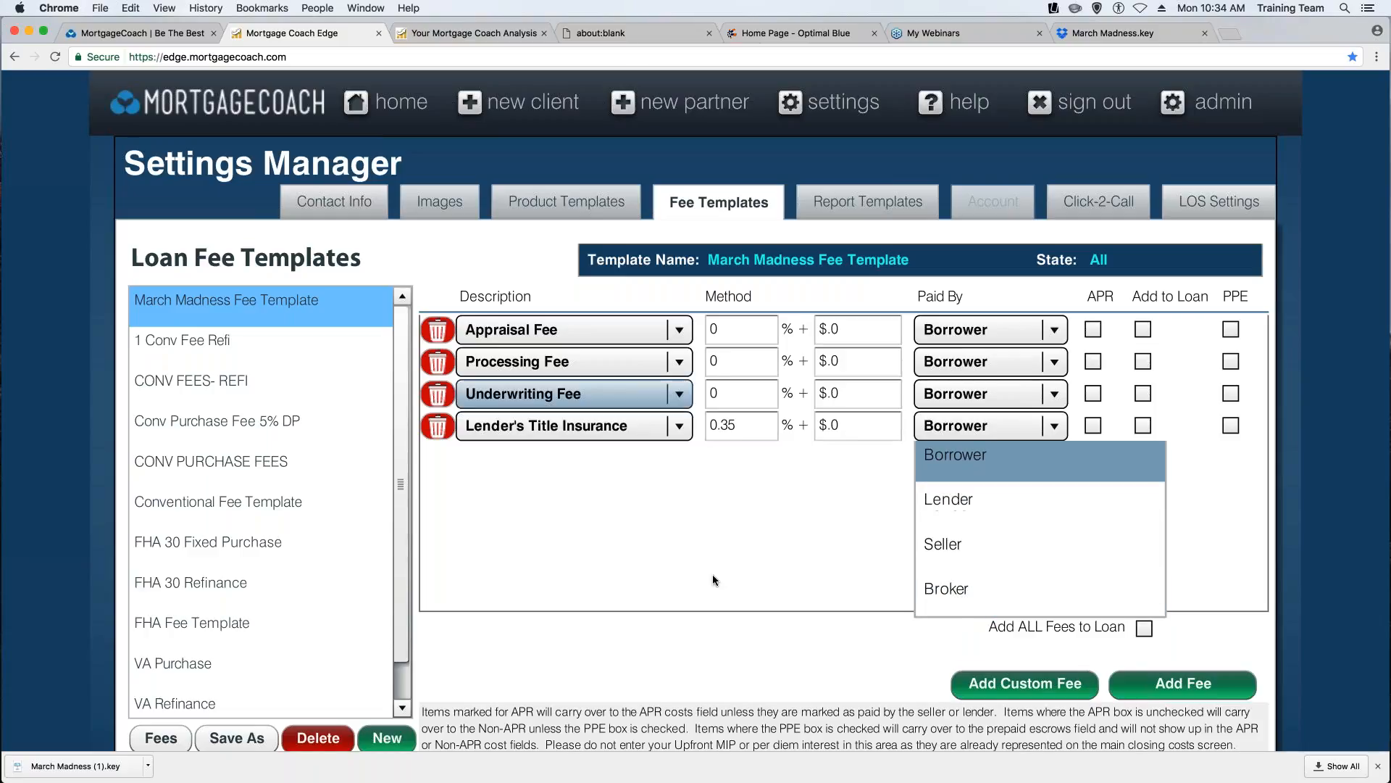
pyautogui.click(966, 528)
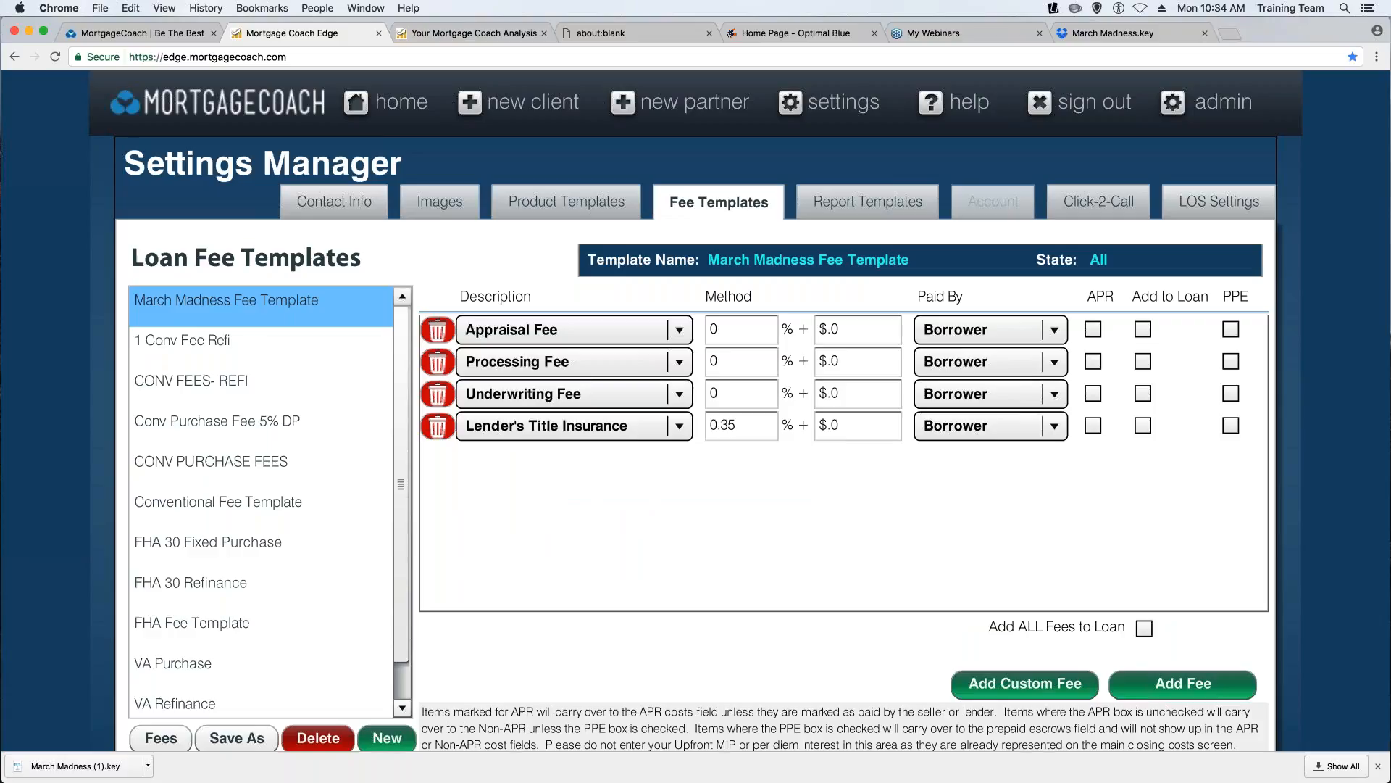
# Set the underwriting and processing fees to $400 each, both marked as APR fees, and the appraisal fee to $500.
pyautogui.click(848, 393)
pyautogui.write('400')
pyautogui.press('Tab')
pyautogui.write('400')
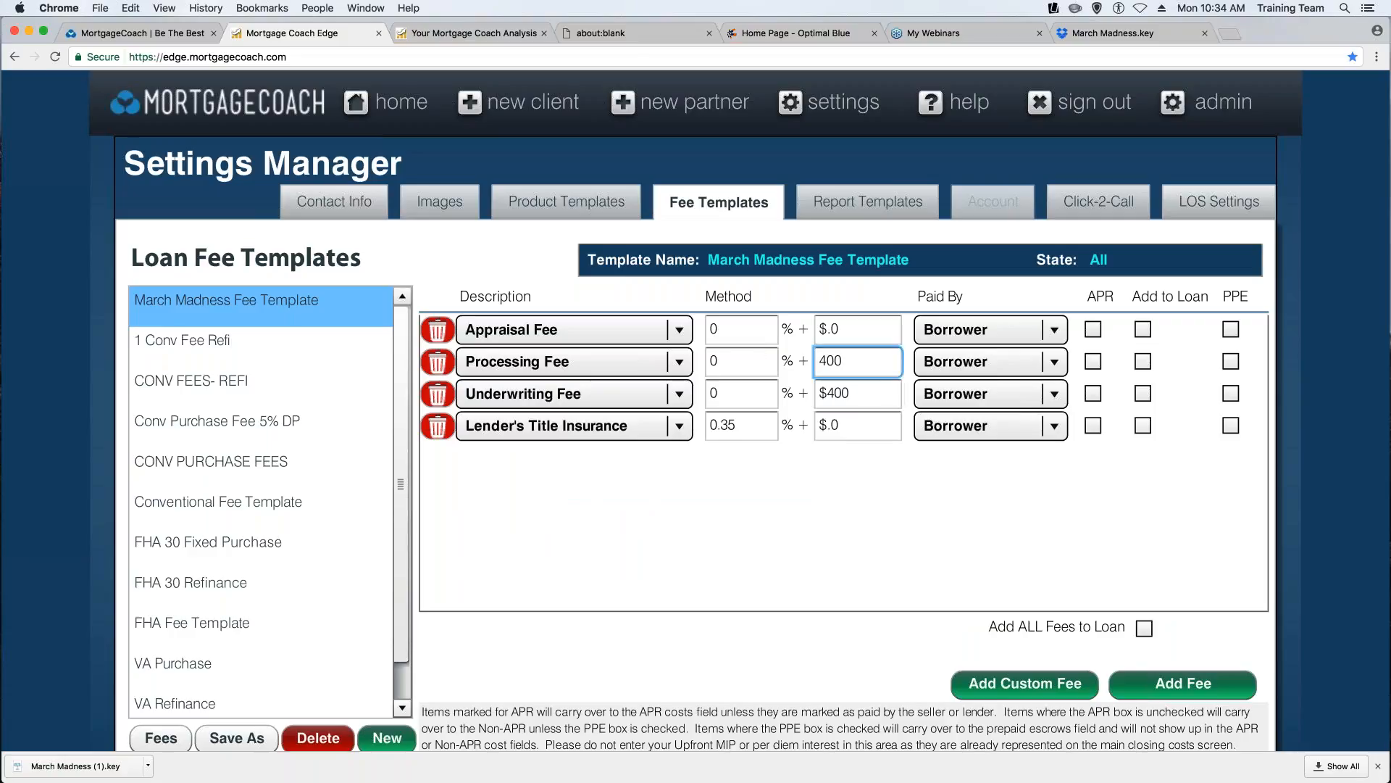
pyautogui.press('Tab')
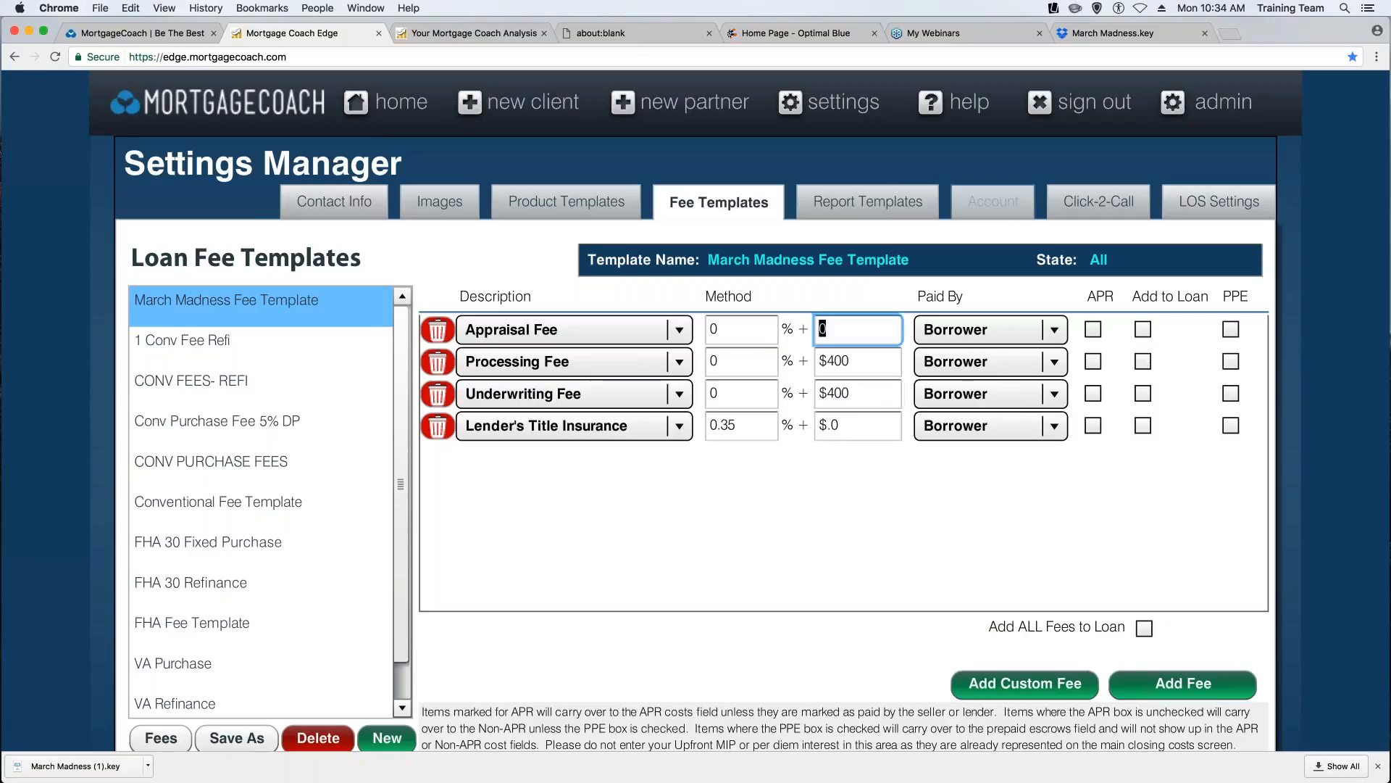
pyautogui.write('500')
pyautogui.click(1093, 362)
pyautogui.click(1093, 394)
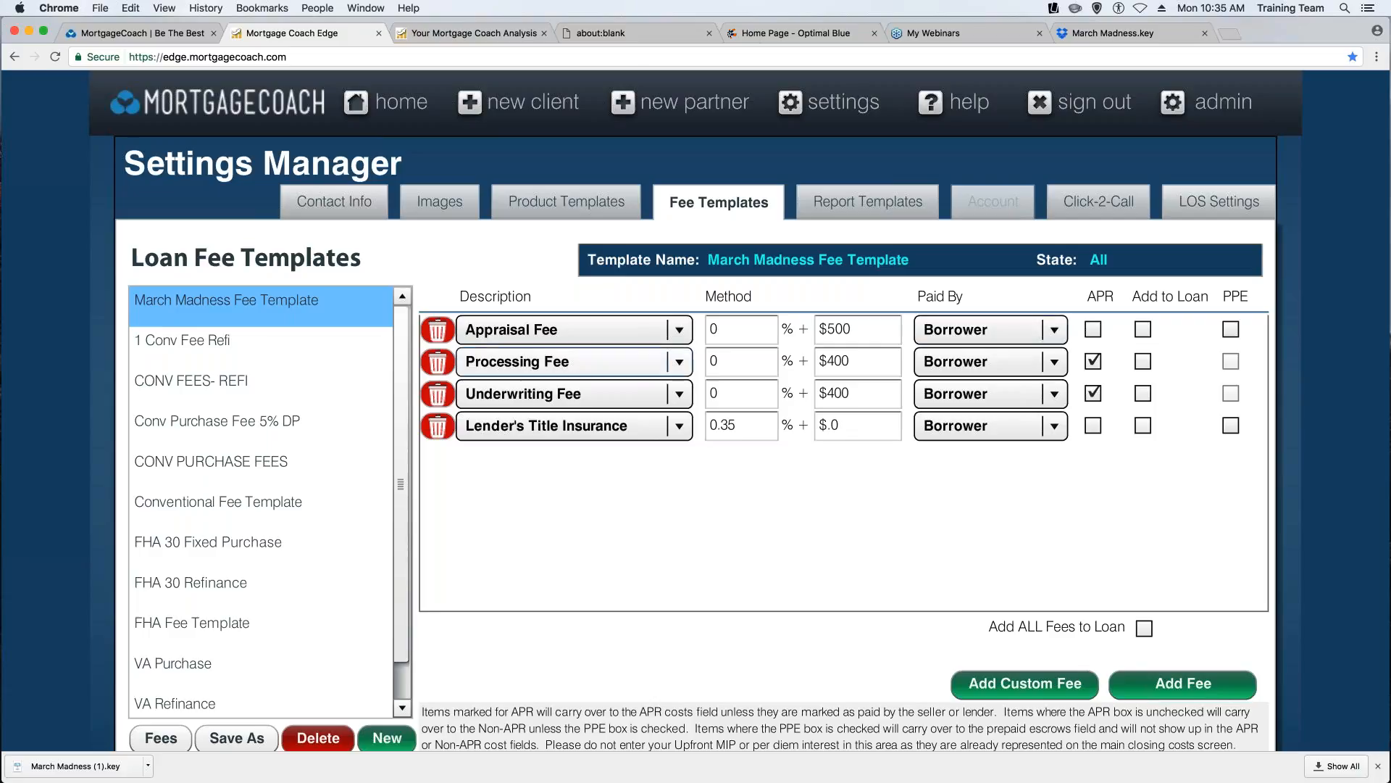
# Apply the March Madness Fee Template to the closing details of the March Madness Demo Template product template.
pyautogui.click(567, 201)
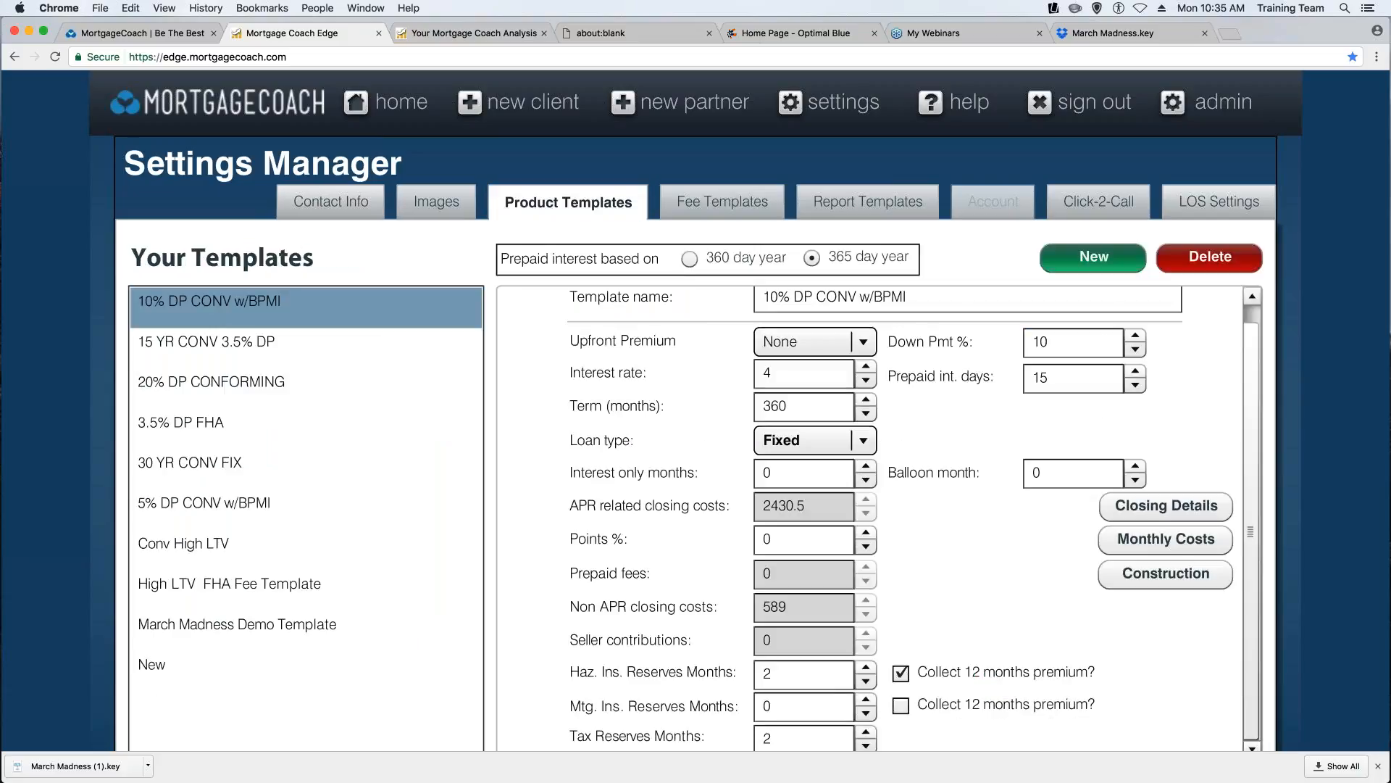
pyautogui.click(268, 624)
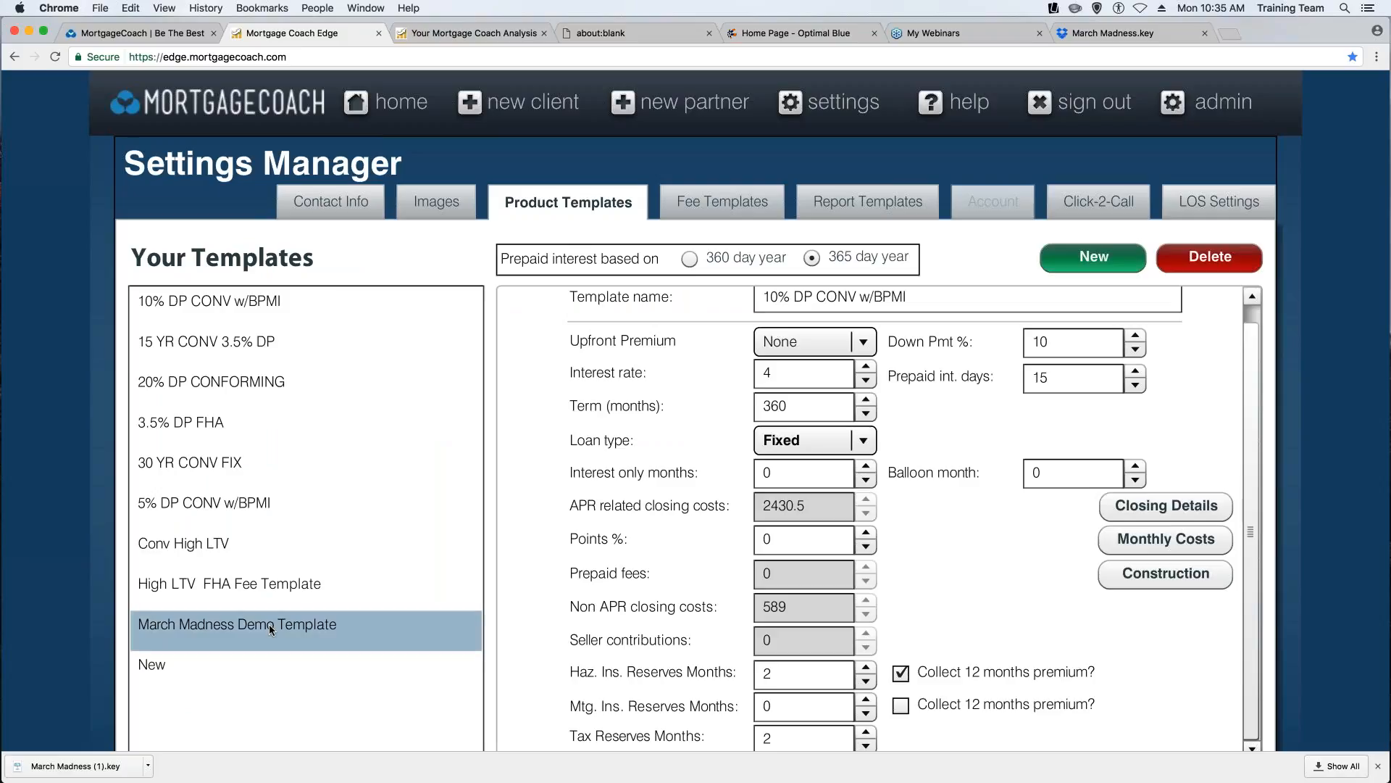
pyautogui.click(1165, 505)
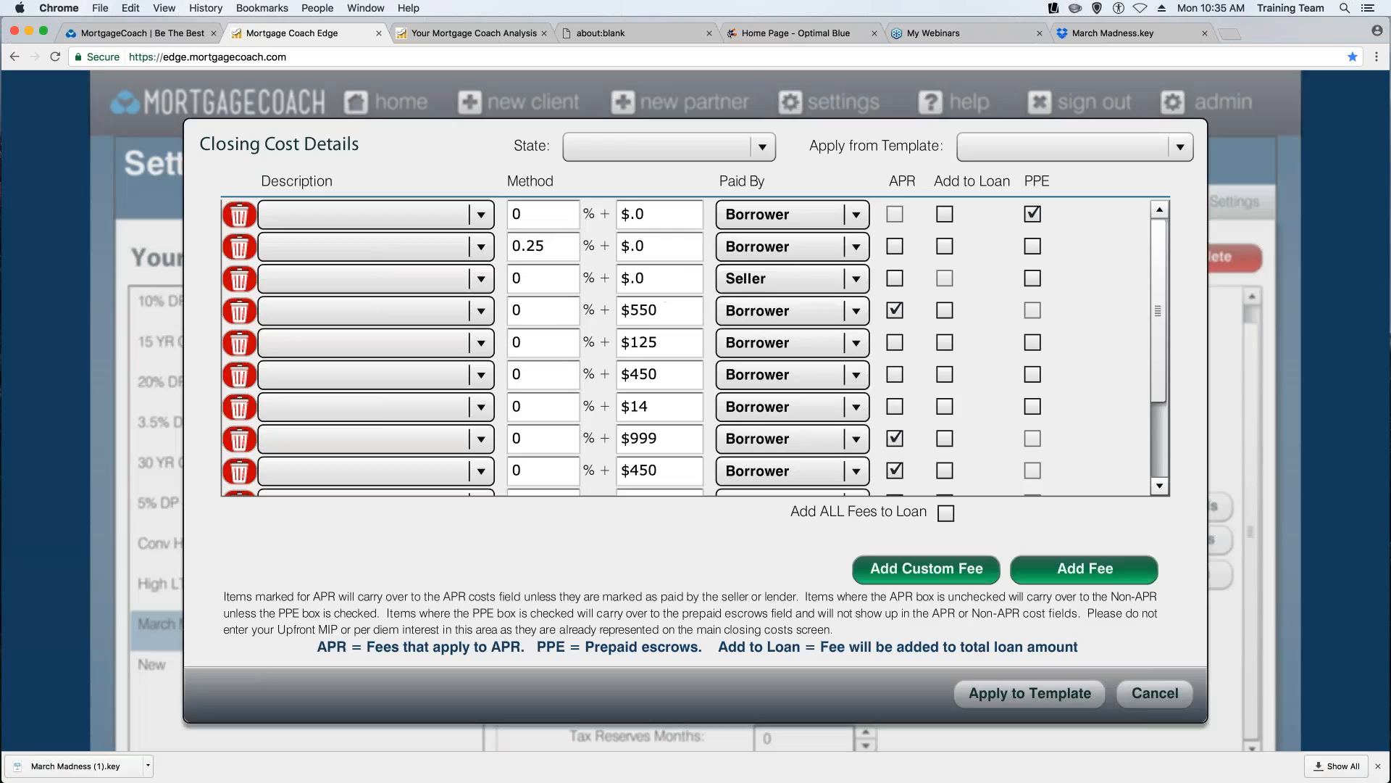
pyautogui.click(1181, 147)
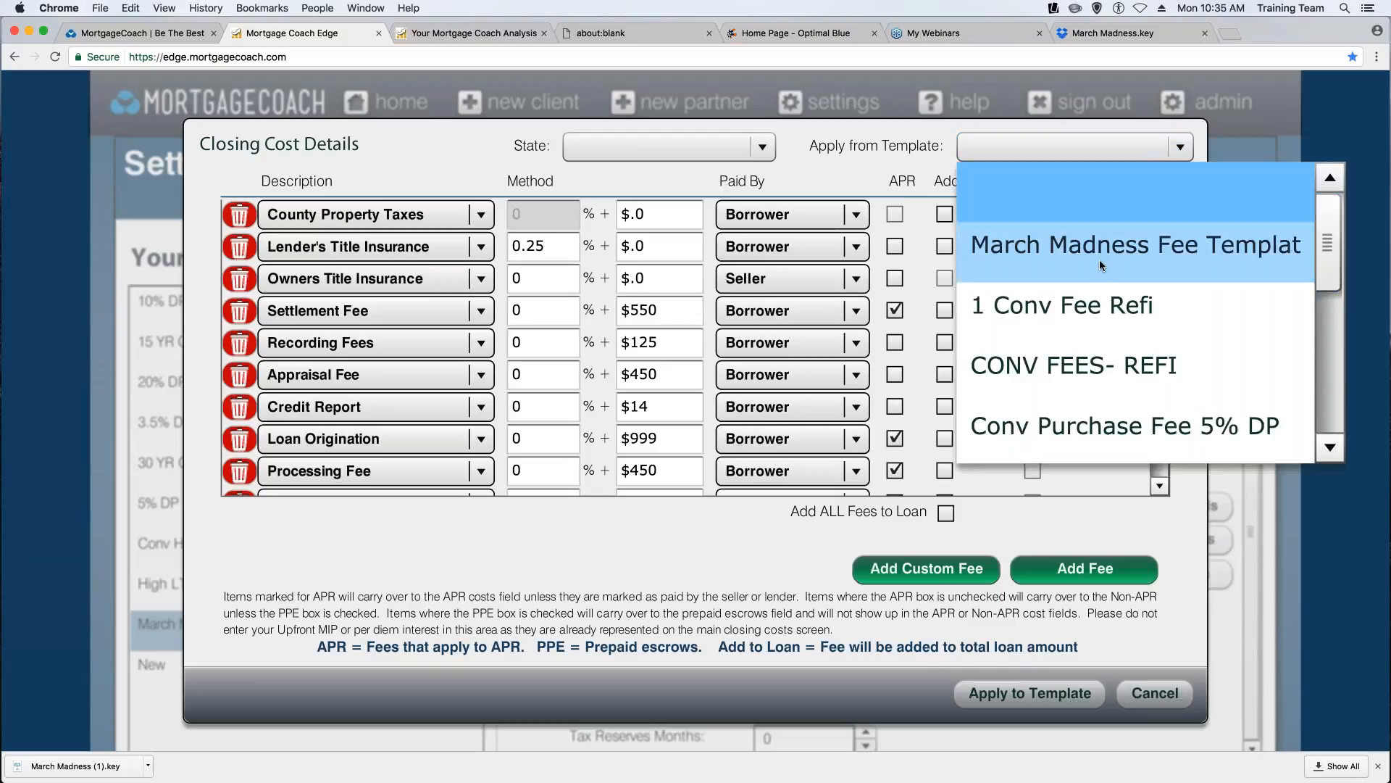
pyautogui.click(1097, 246)
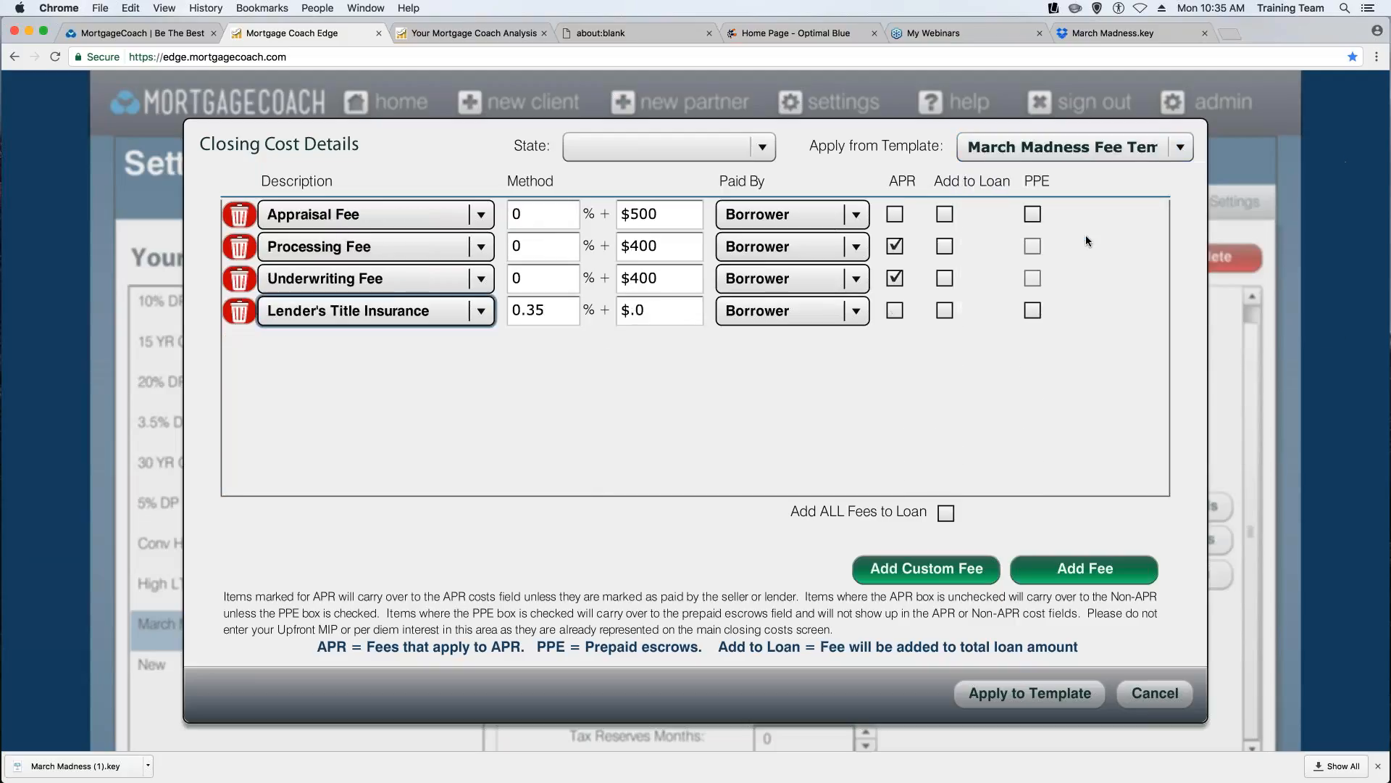
pyautogui.moveTo(1145, 776)
pyautogui.click(1029, 694)
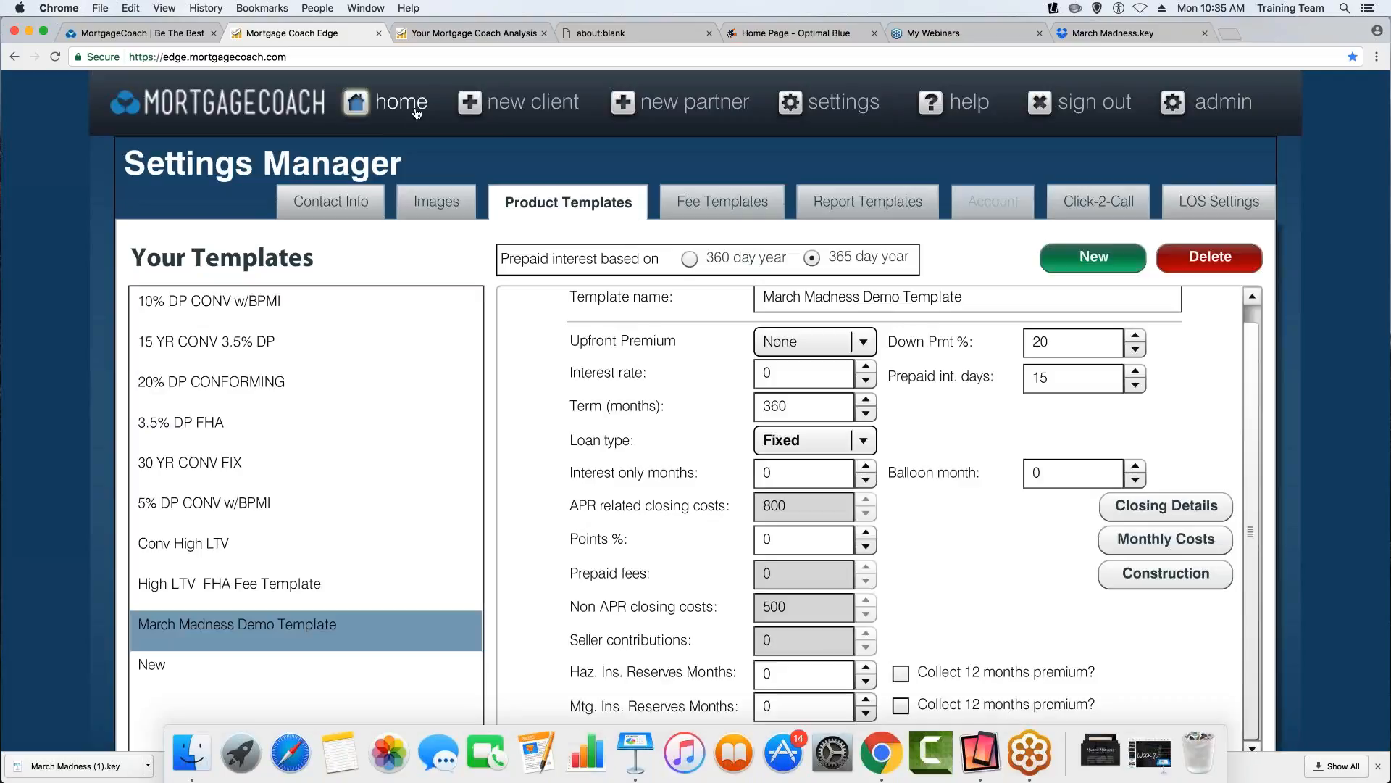
# Open the most recently updated client's presentation and add a second product after Product 1's monthly costs.
pyautogui.click(377, 102)
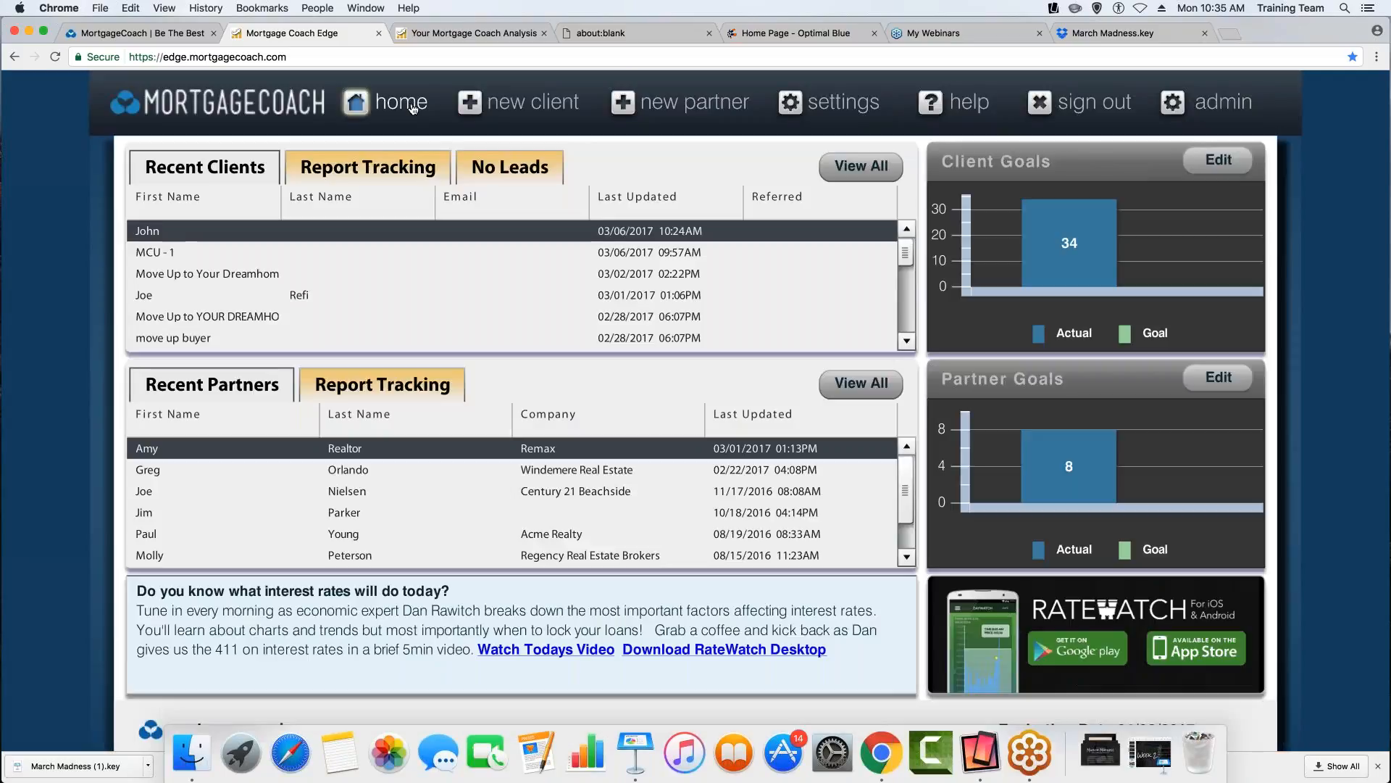
pyautogui.click(250, 229)
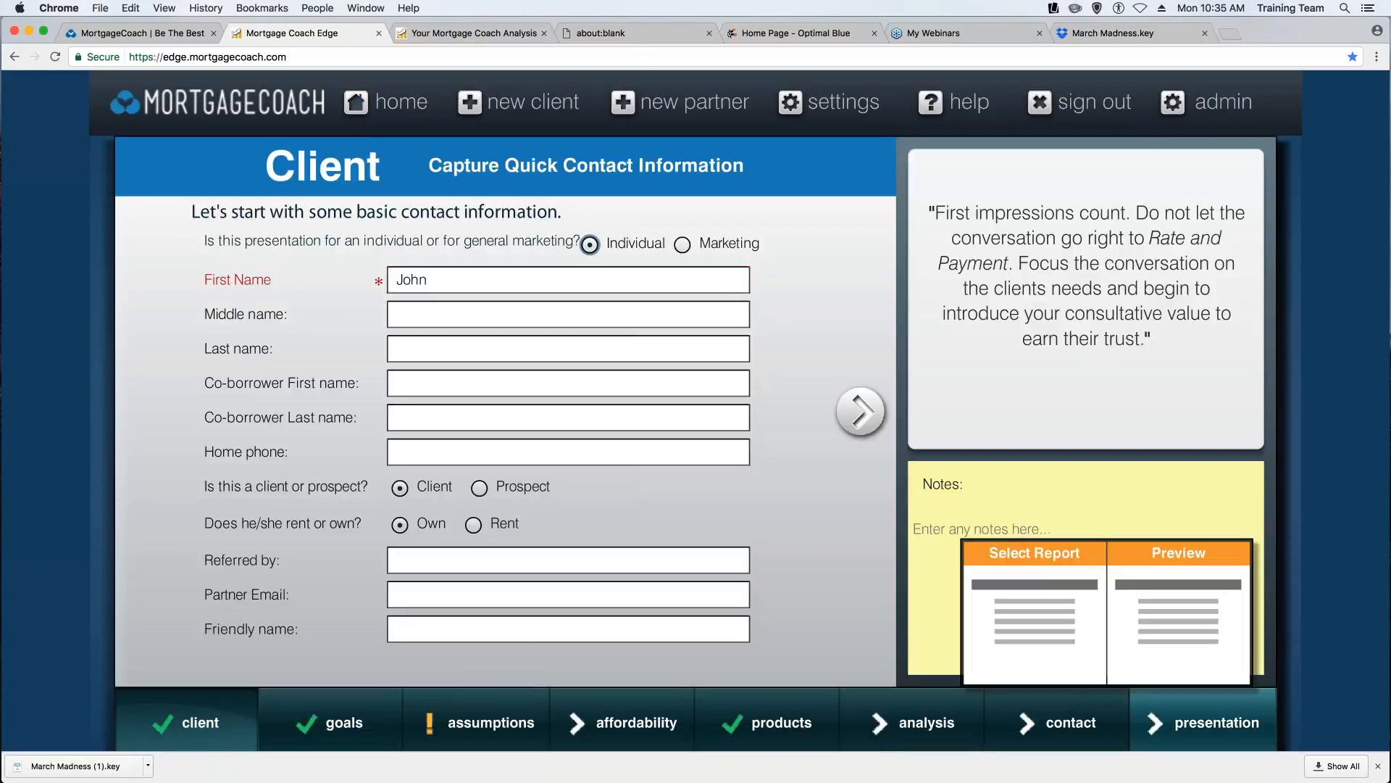
pyautogui.click(775, 714)
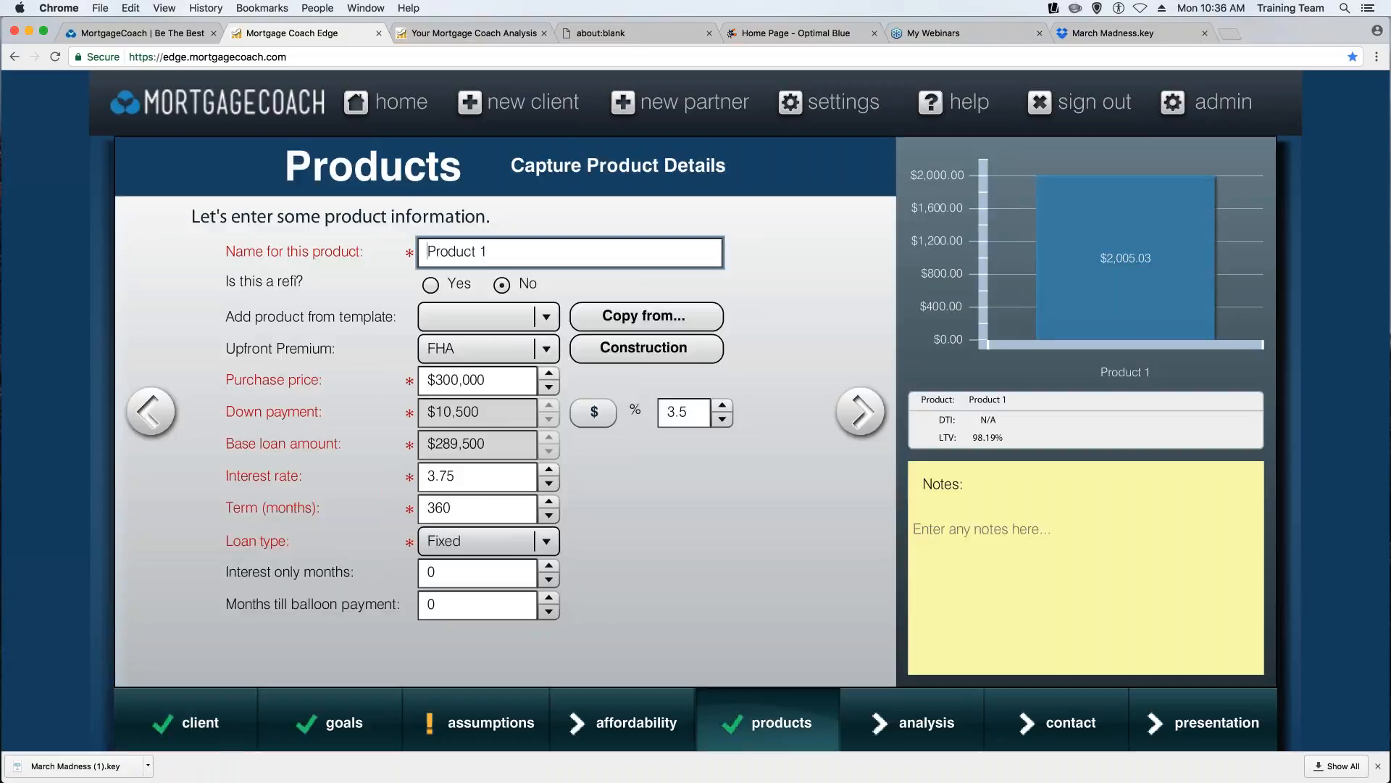
pyautogui.click(862, 413)
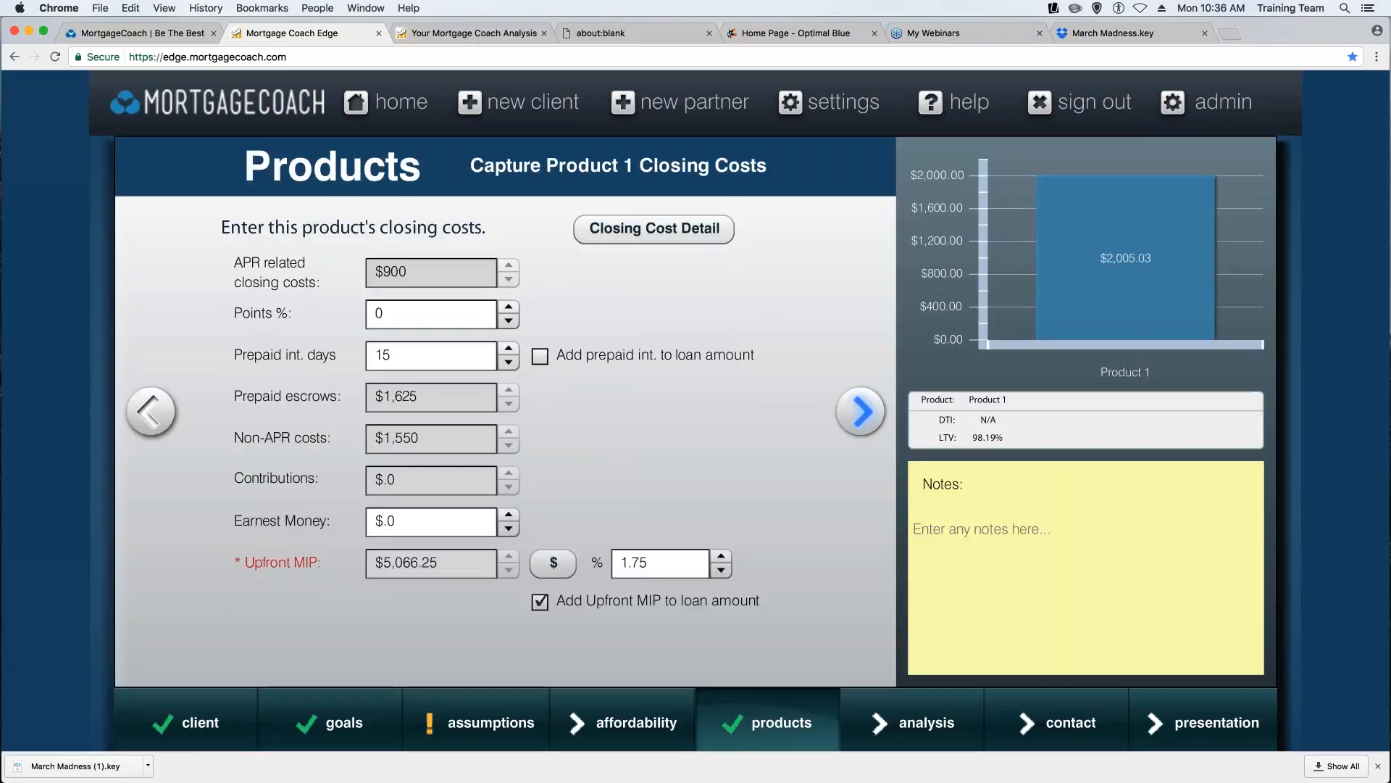
pyautogui.click(863, 413)
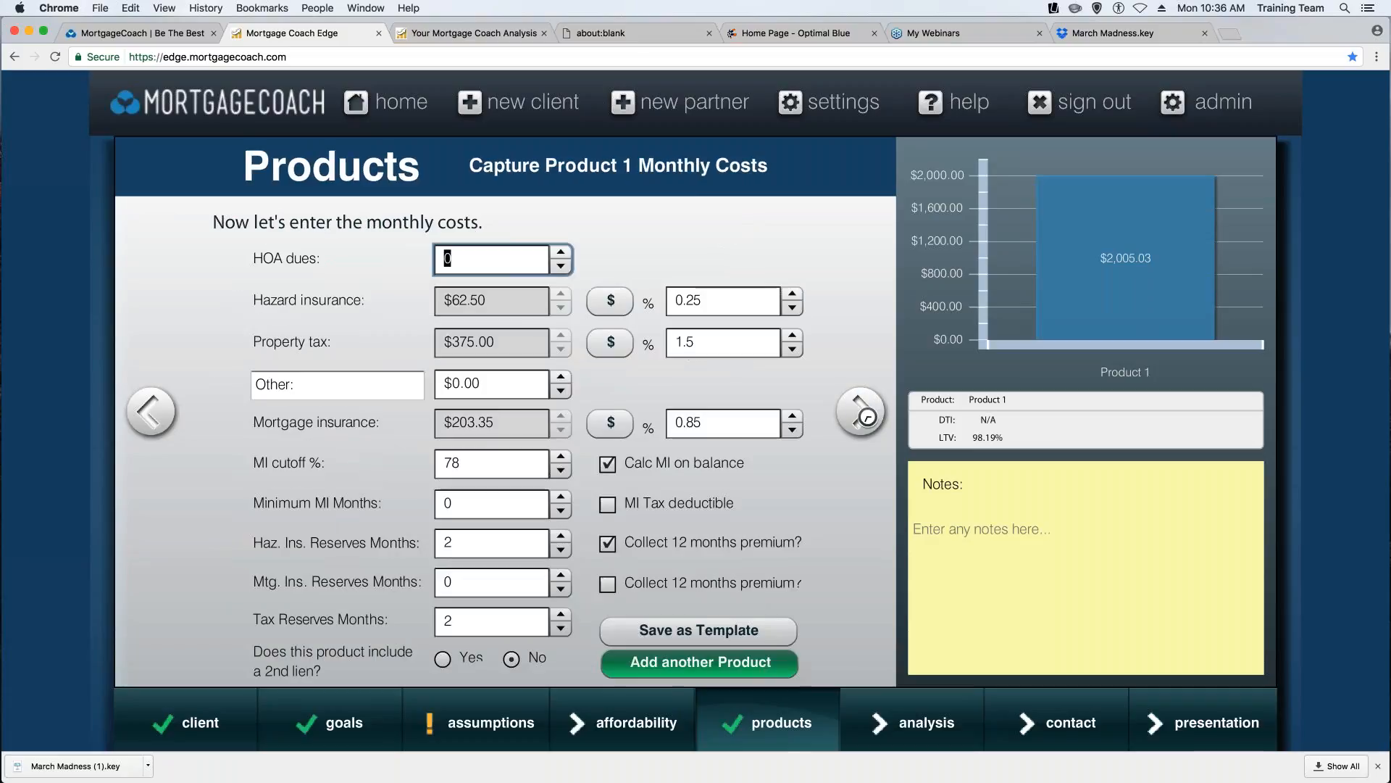
pyautogui.click(728, 668)
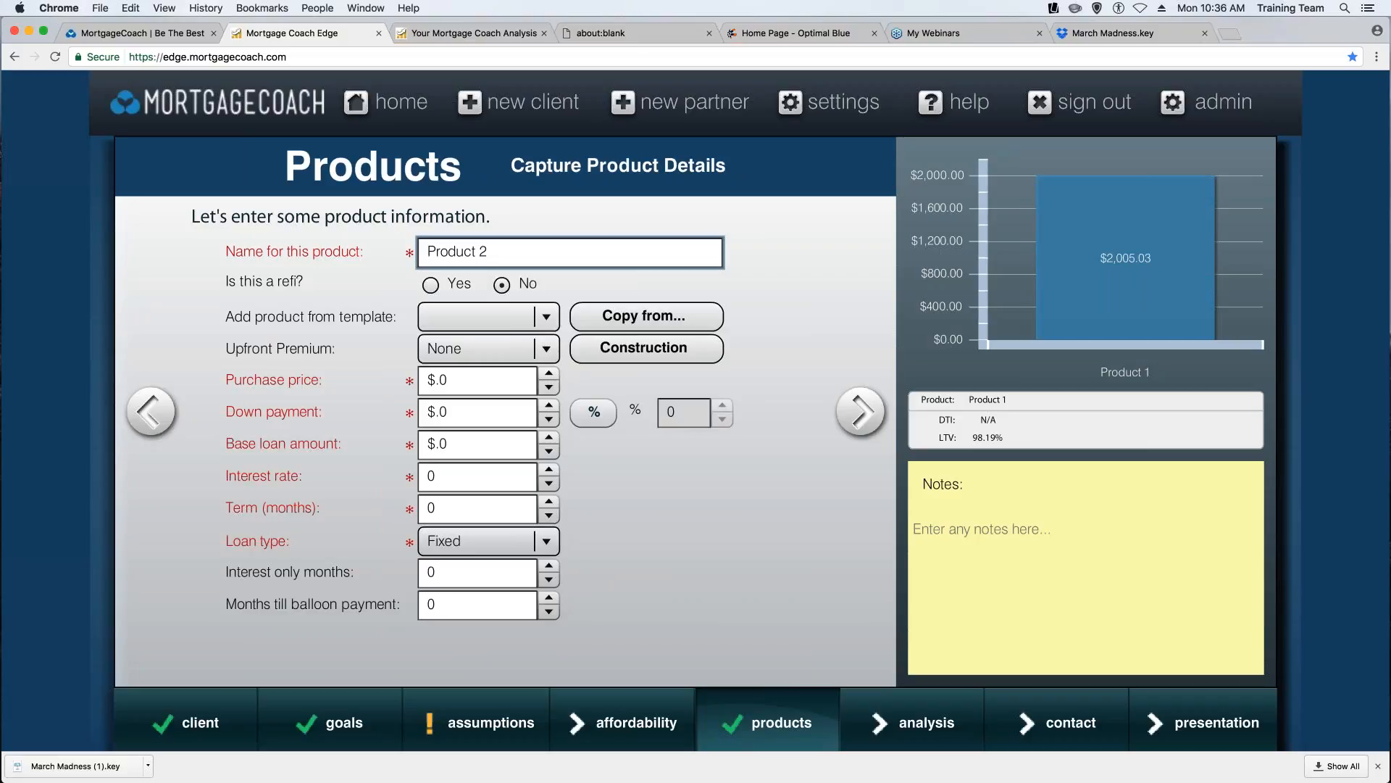
# Fill in Product 2 from the March Madness Demo Template.
pyautogui.click(548, 318)
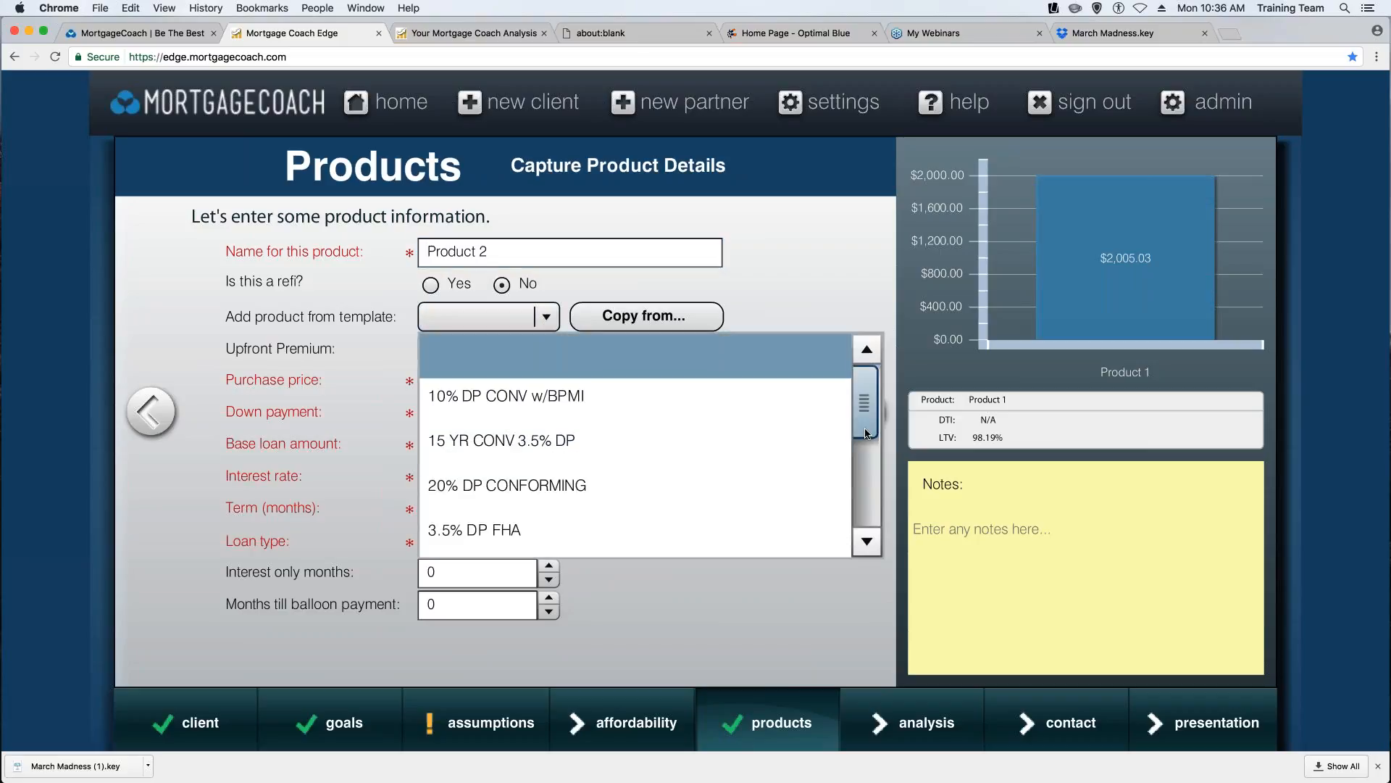
pyautogui.scroll(-2, 868, 457)
pyautogui.scroll(-3, 869, 477)
pyautogui.scroll(4, 874, 409)
pyautogui.scroll(1, 869, 364)
pyautogui.moveTo(866, 434); pyautogui.dragTo(877, 505)
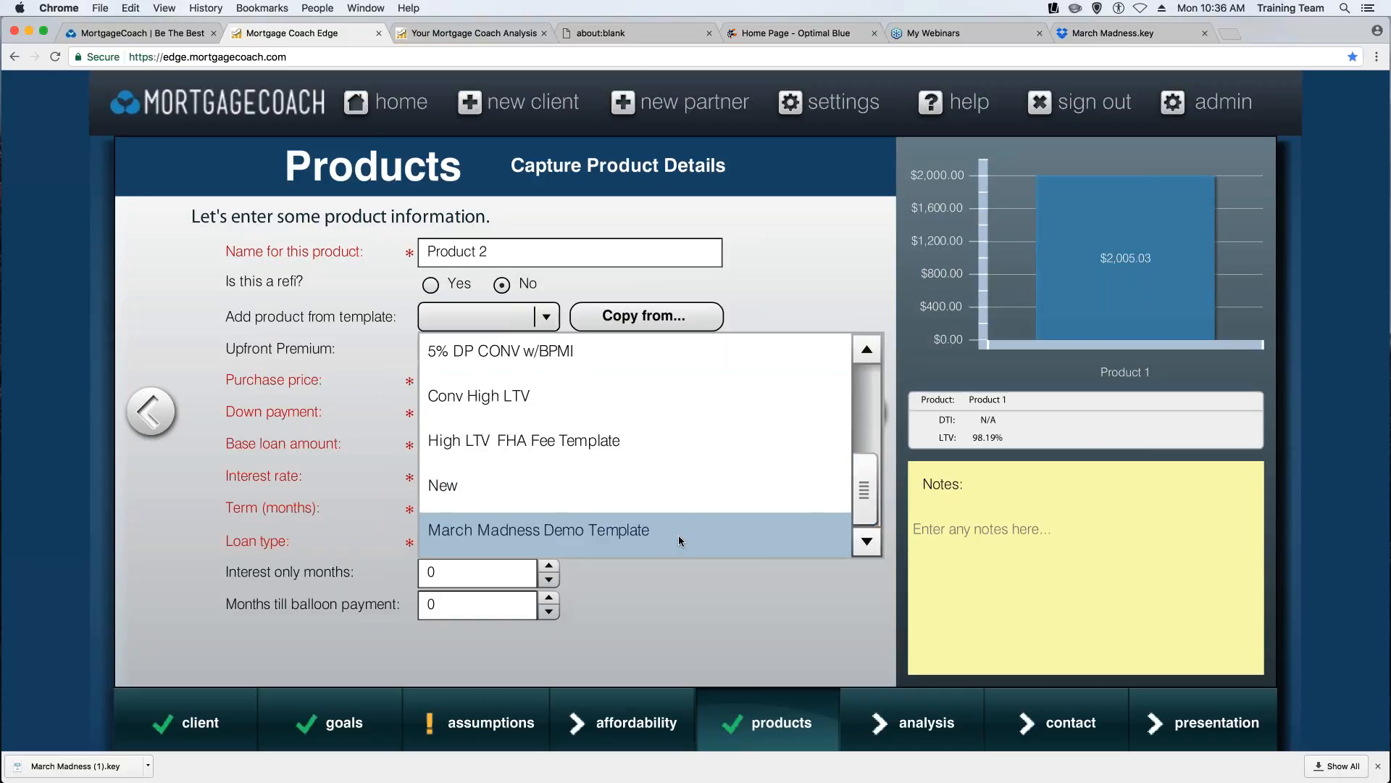
pyautogui.click(543, 531)
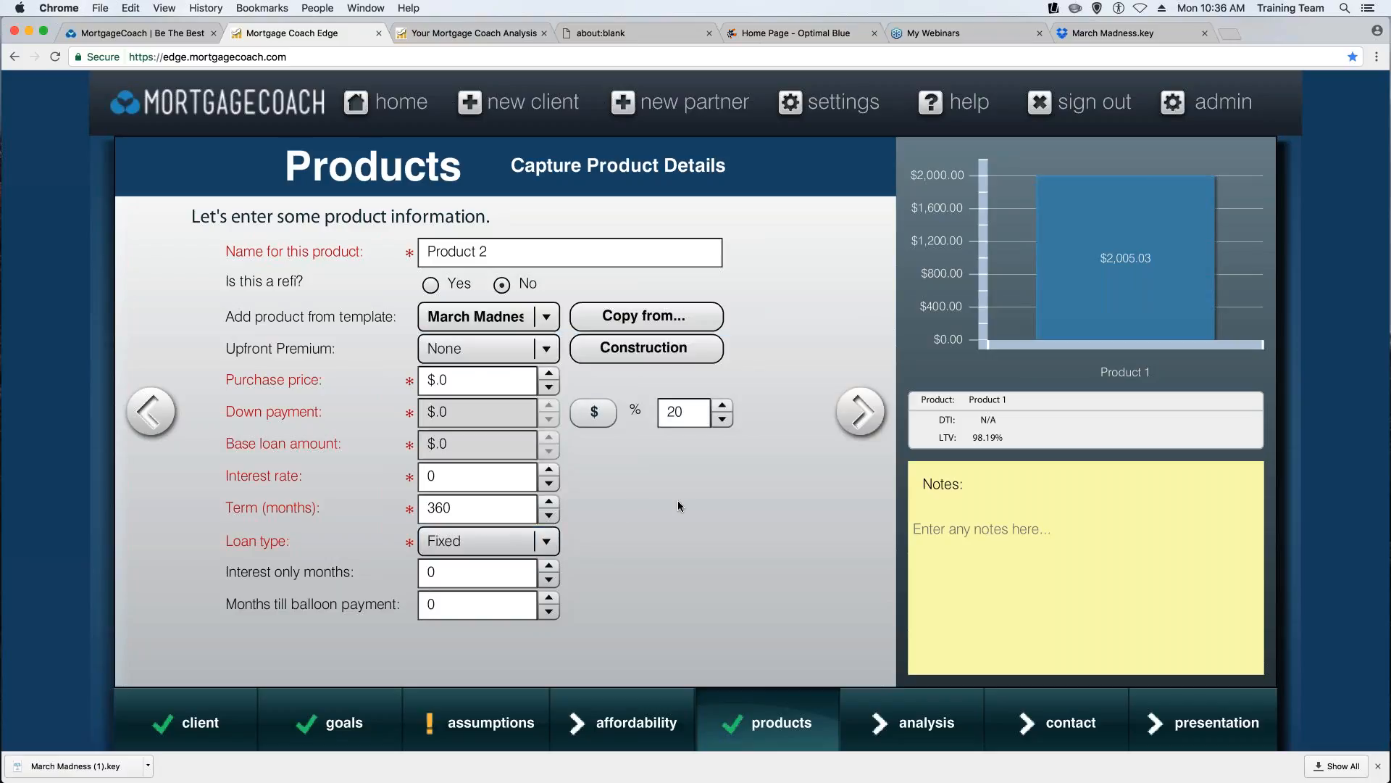
# Set Product 2's purchase price to $350,000 and its interest rate to 4.375.
pyautogui.click(477, 380)
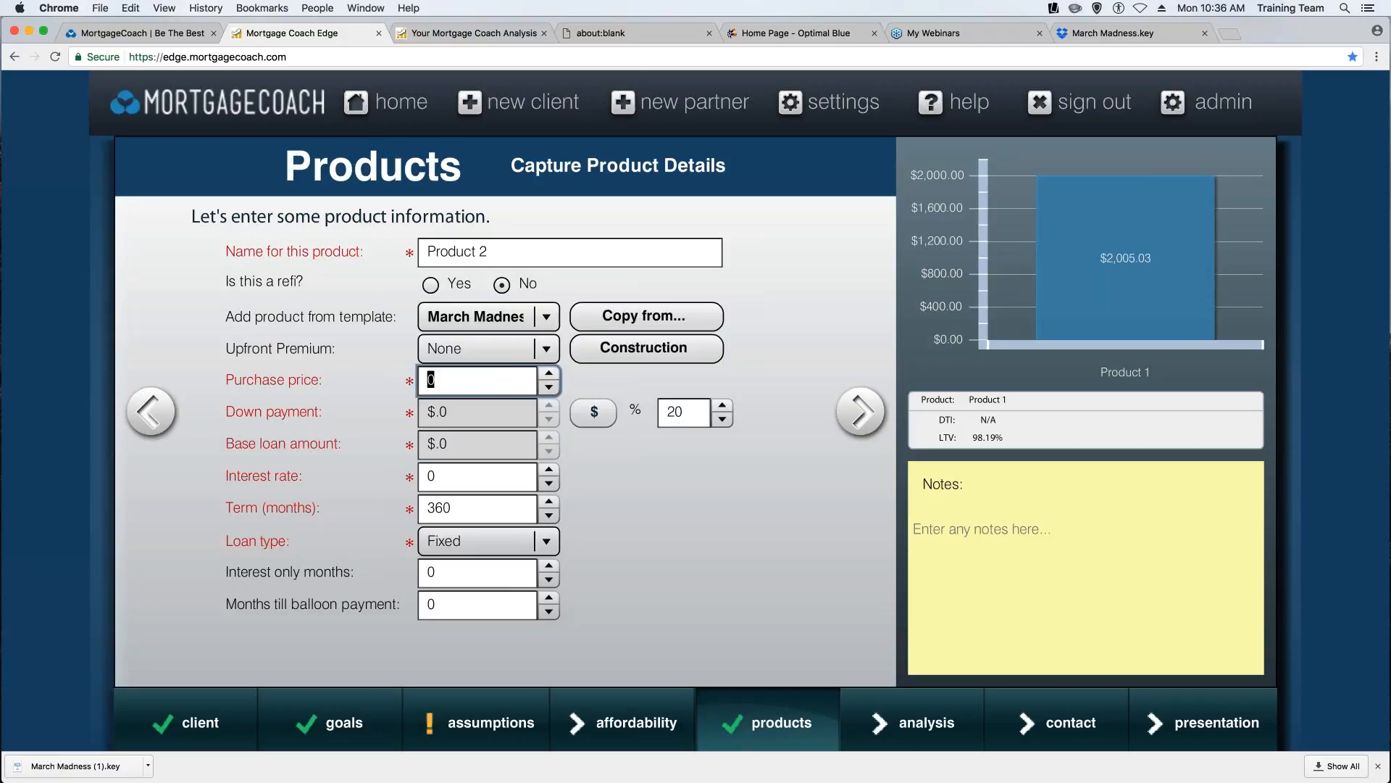
pyautogui.write('350000')
pyautogui.press('Tab')
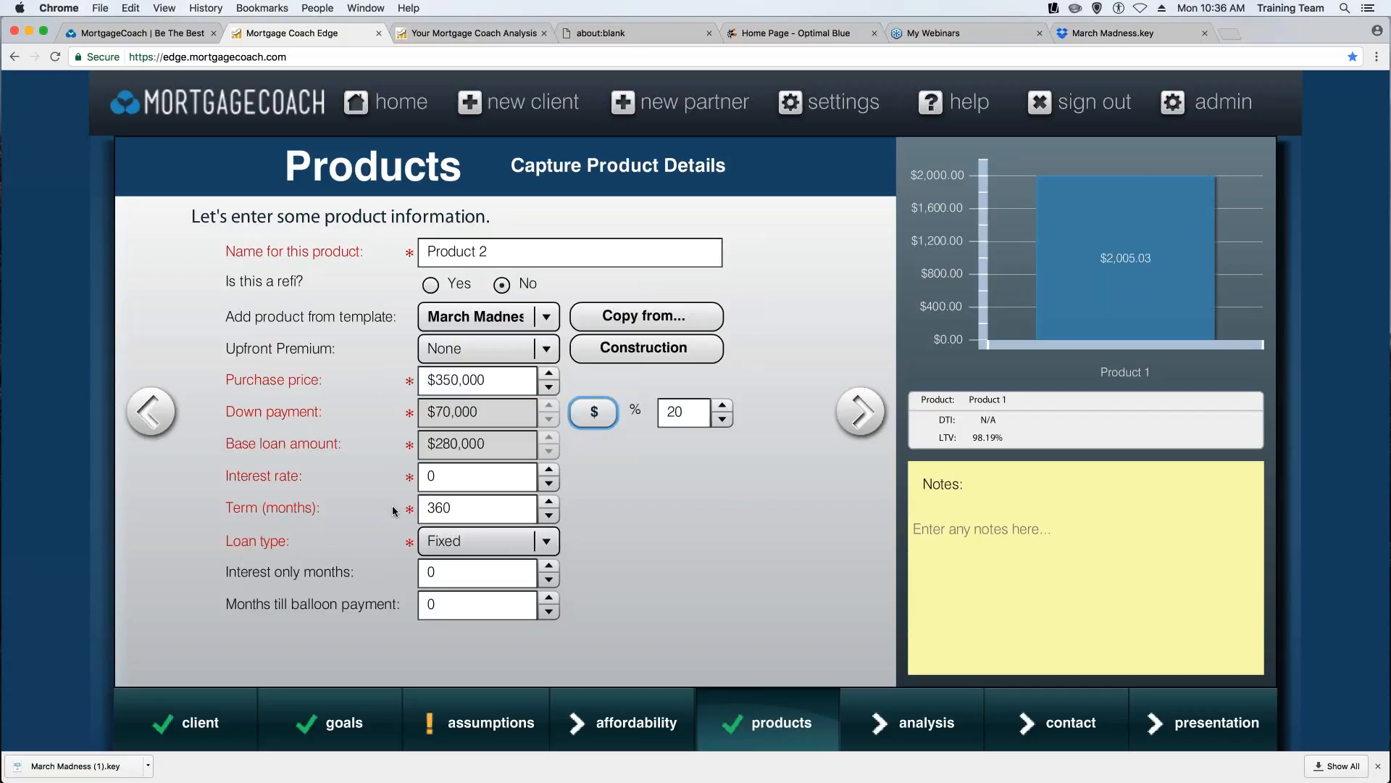
pyautogui.doubleClick(450, 477)
pyautogui.write('4.375')
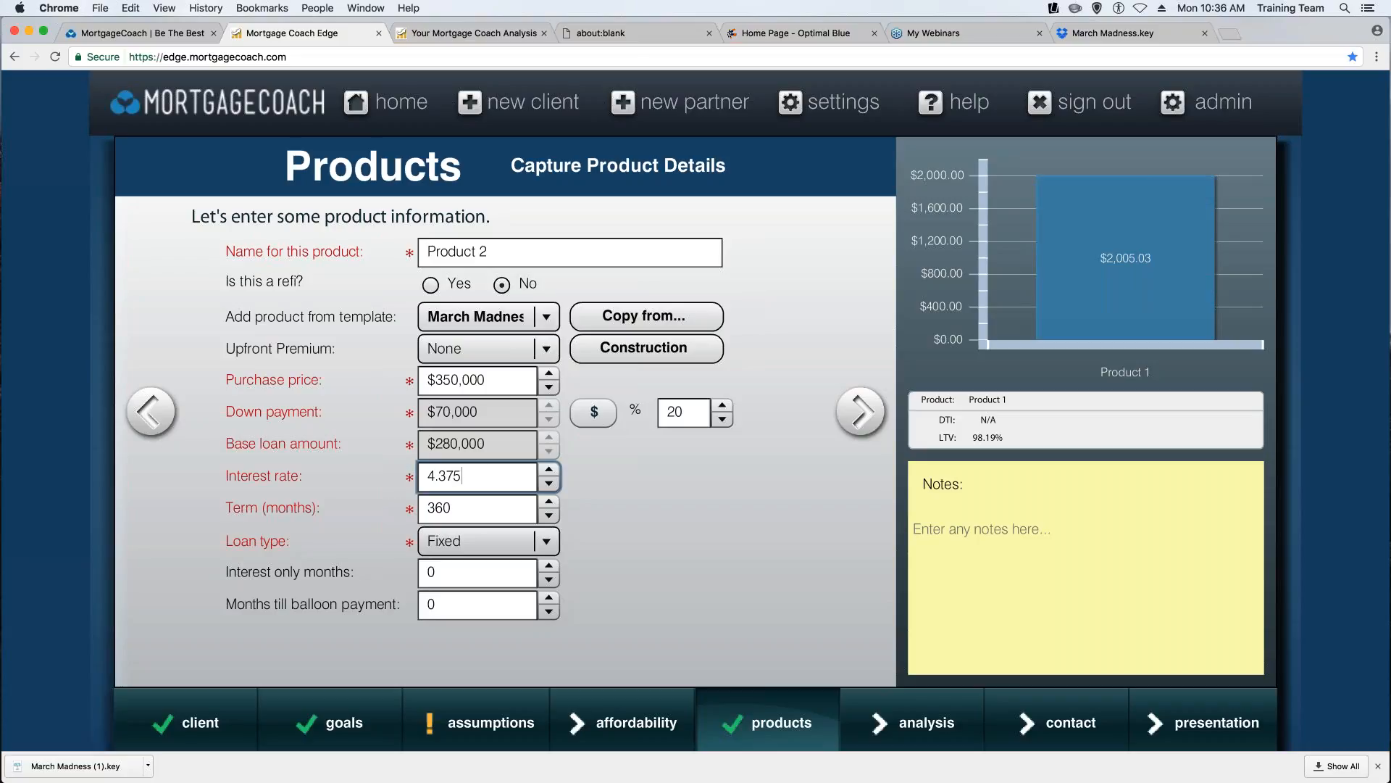
# Review Product 2's itemized closing costs without applying changes, and continue to its monthly costs.
pyautogui.click(862, 412)
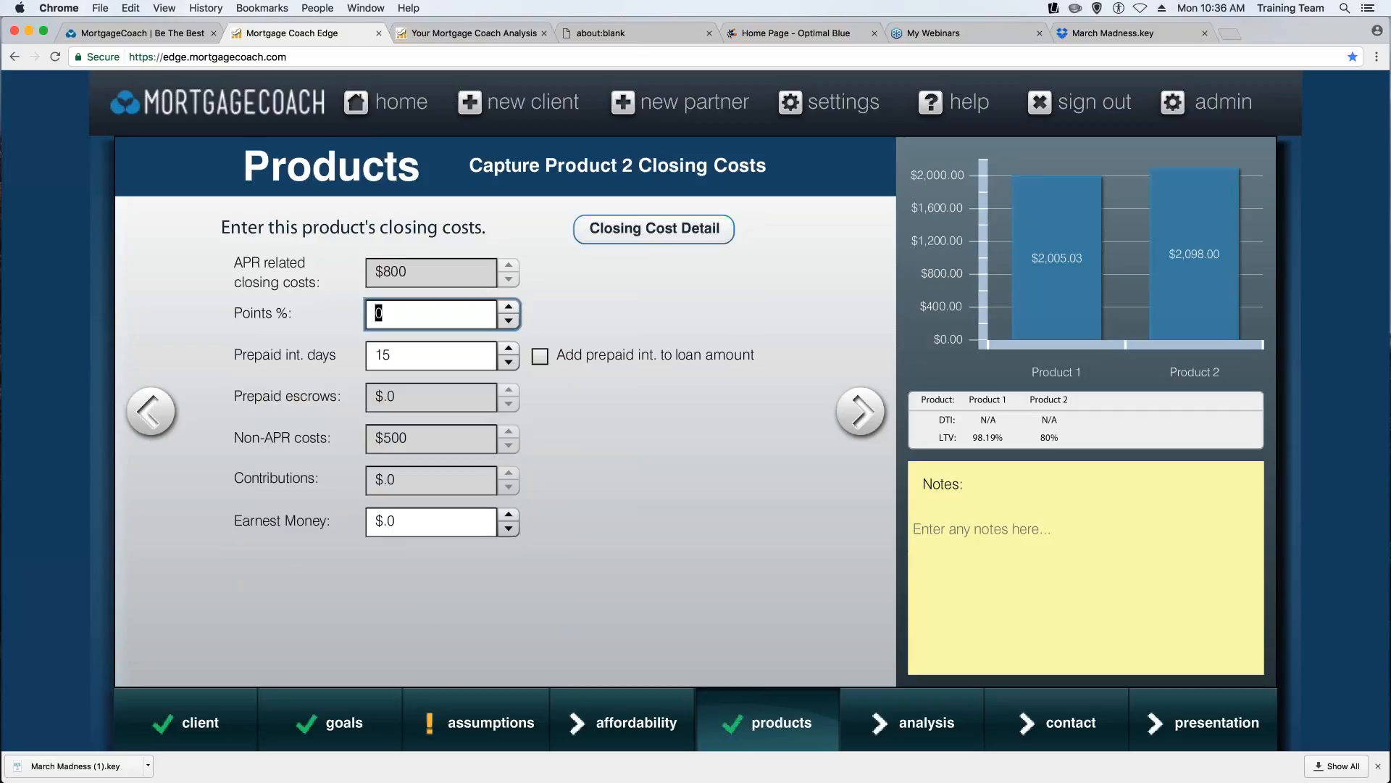
pyautogui.click(654, 229)
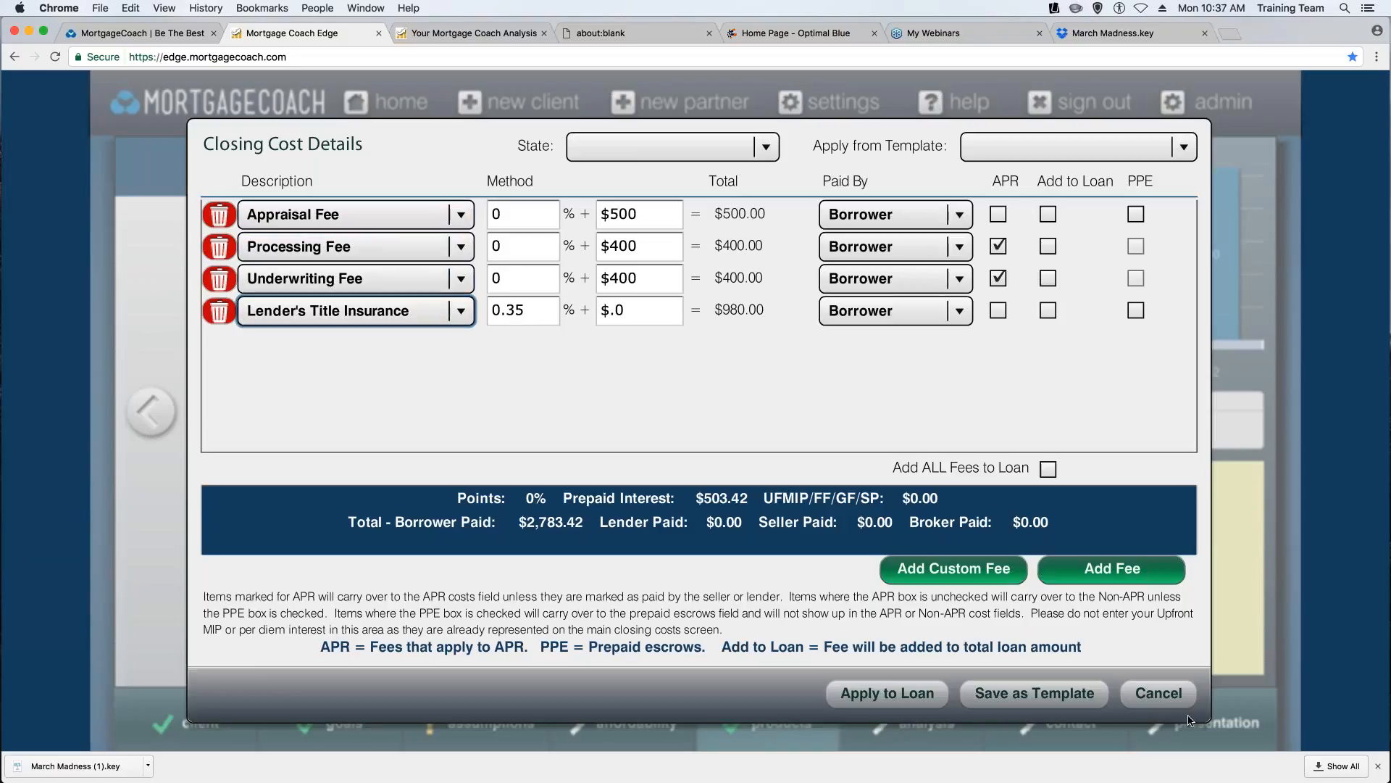
pyautogui.click(1158, 693)
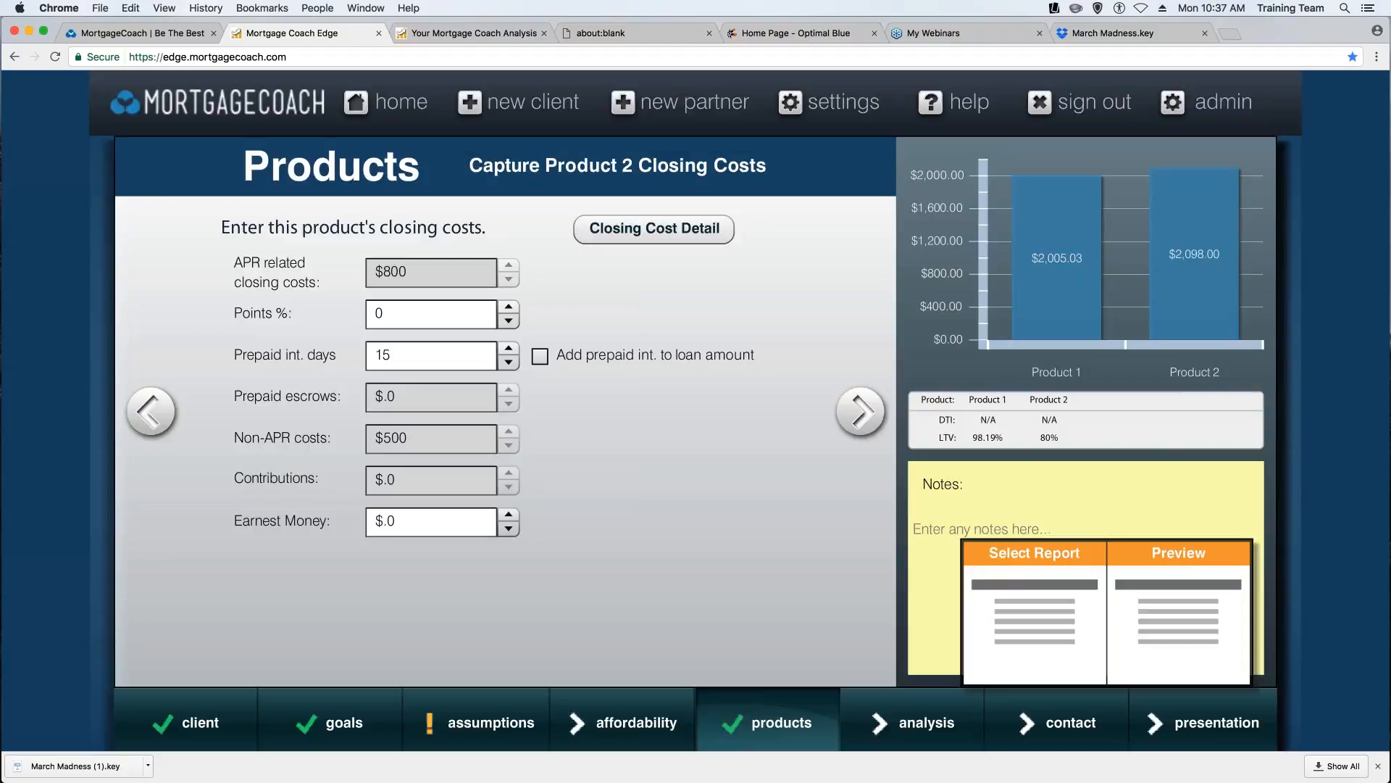
pyautogui.click(863, 413)
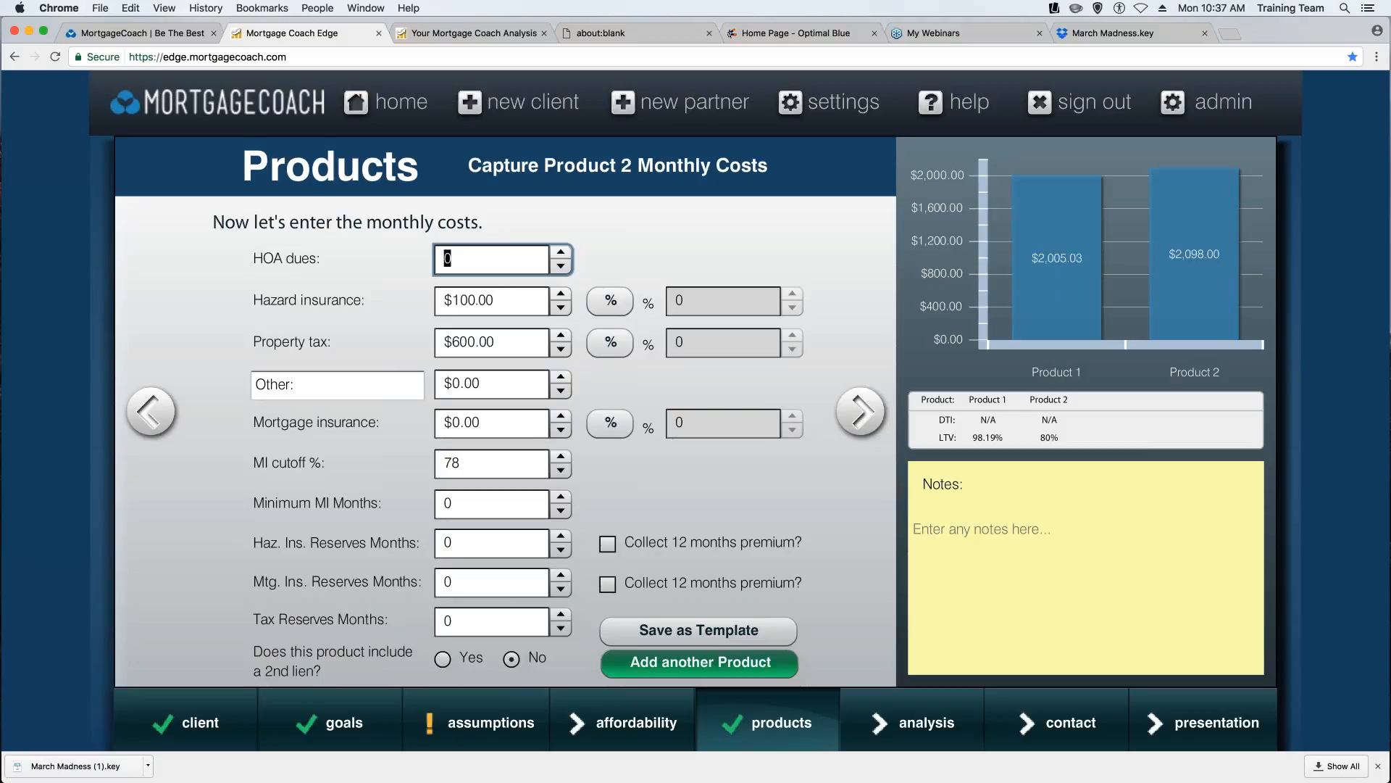
# Review the Total Cost Analysis report's summary, checking the purchase price of the 80/10/10 option.
pyautogui.click(502, 32)
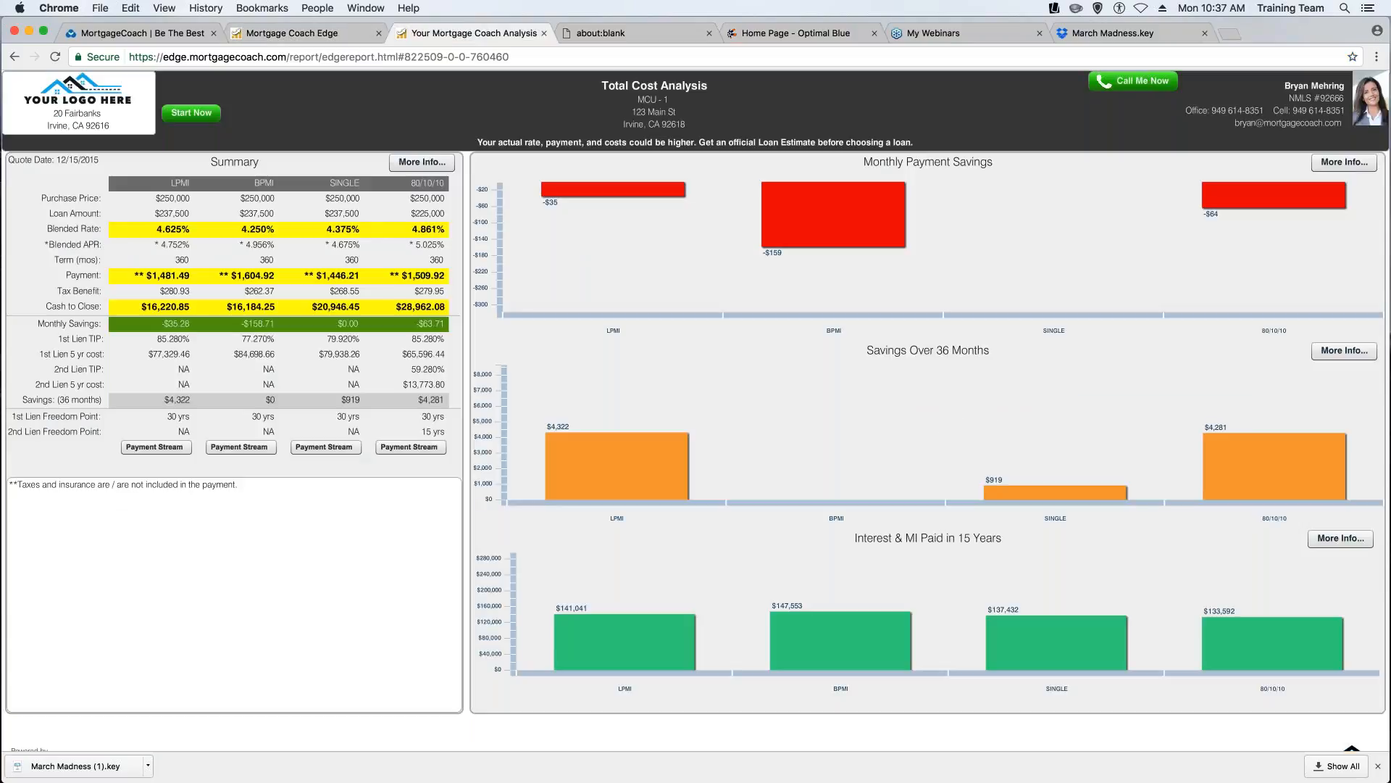
pyautogui.click(426, 198)
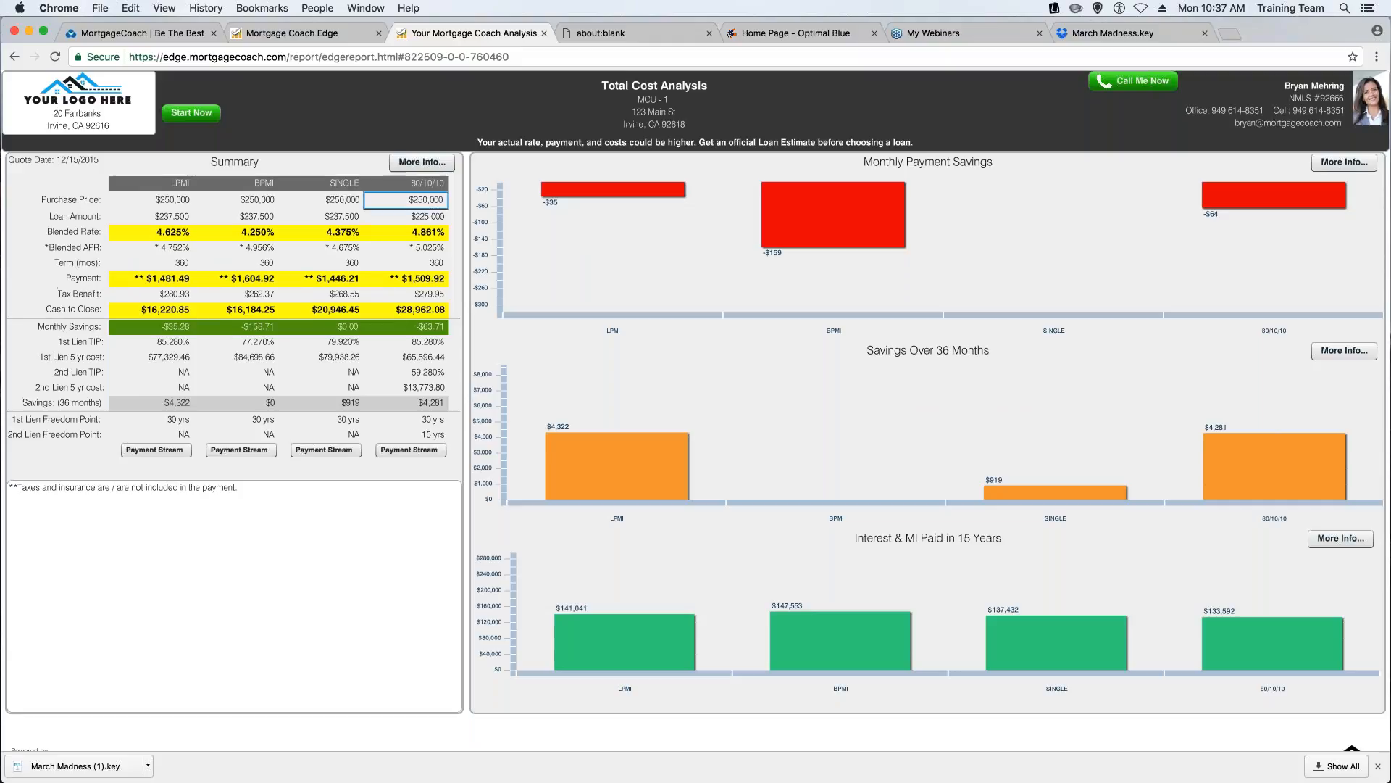
pyautogui.press('Return')
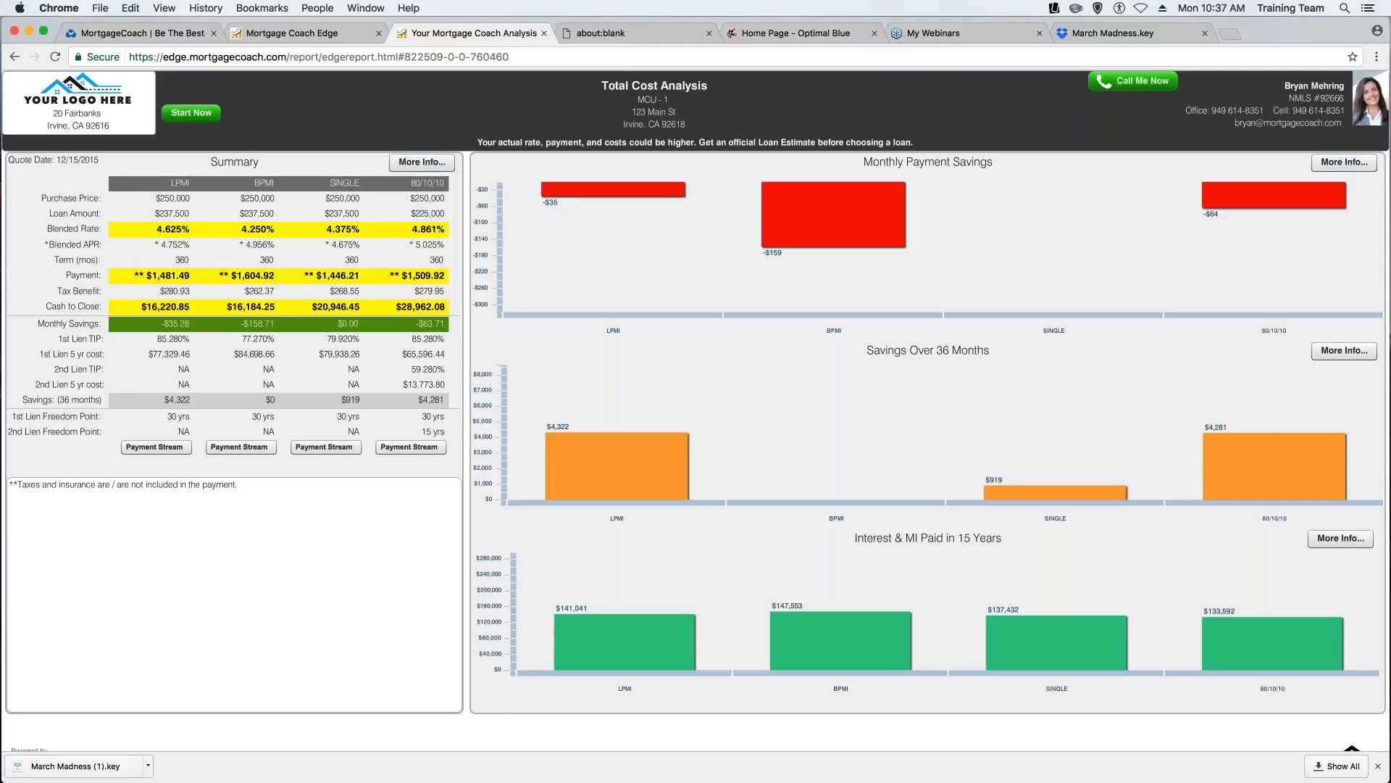
# Return to Mortgage Coach Edge and delete the March Madness Demo Template and the template named New from the product templates.
pyautogui.click(287, 34)
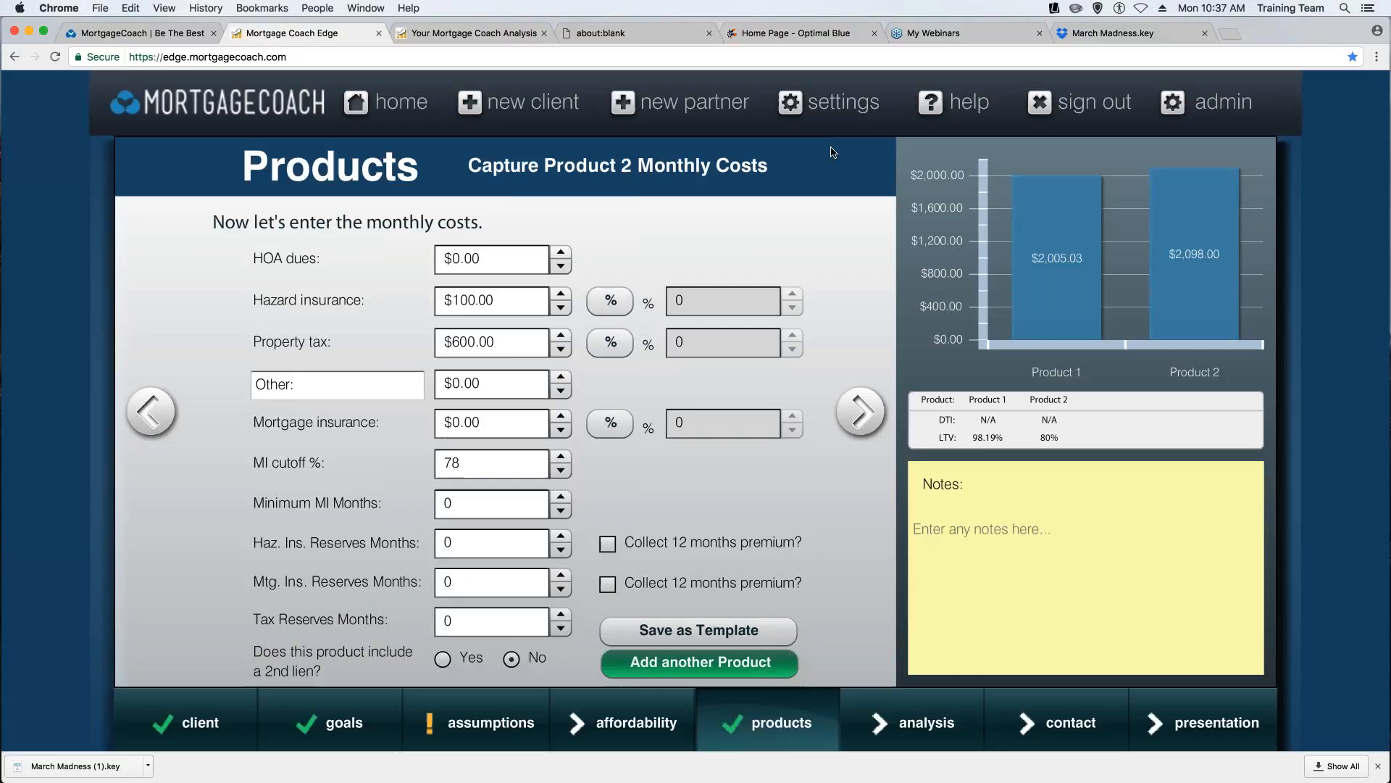
pyautogui.click(841, 105)
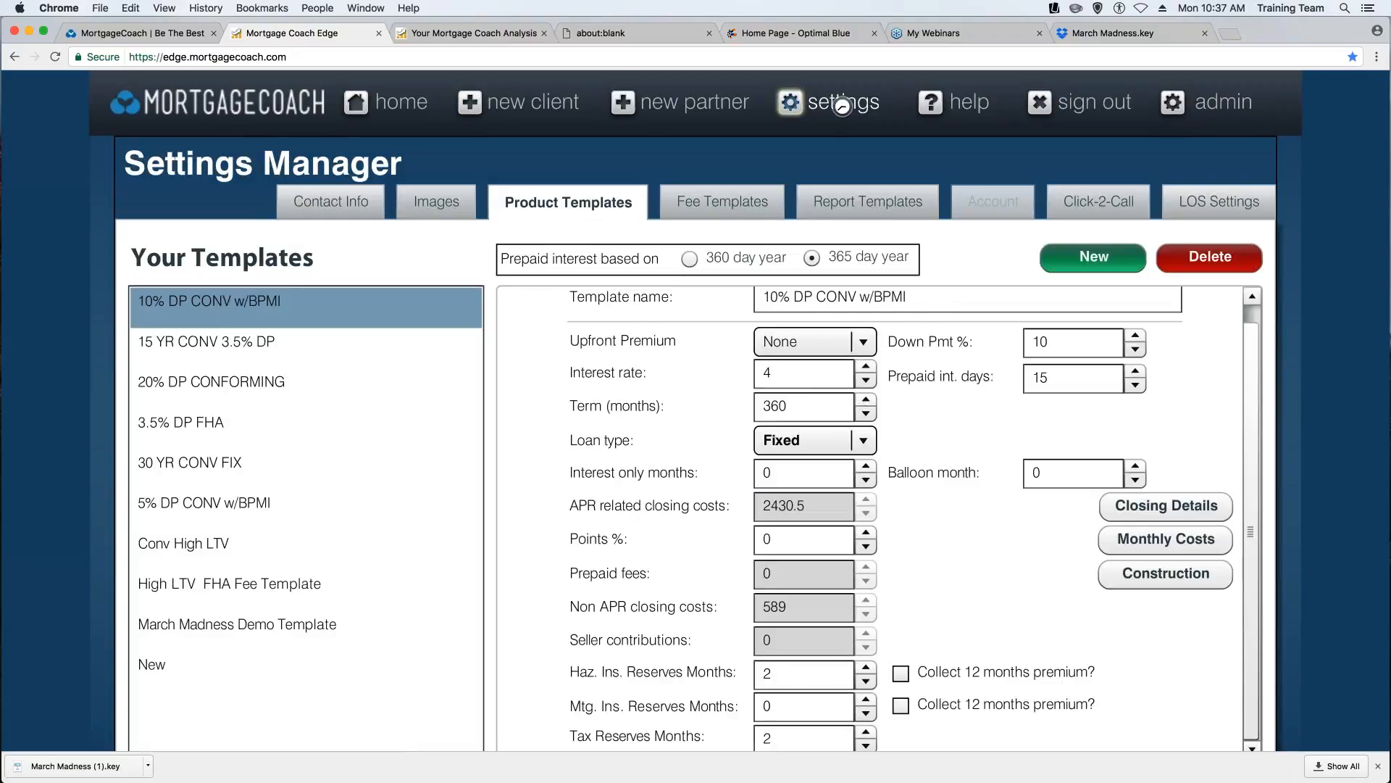
pyautogui.click(269, 627)
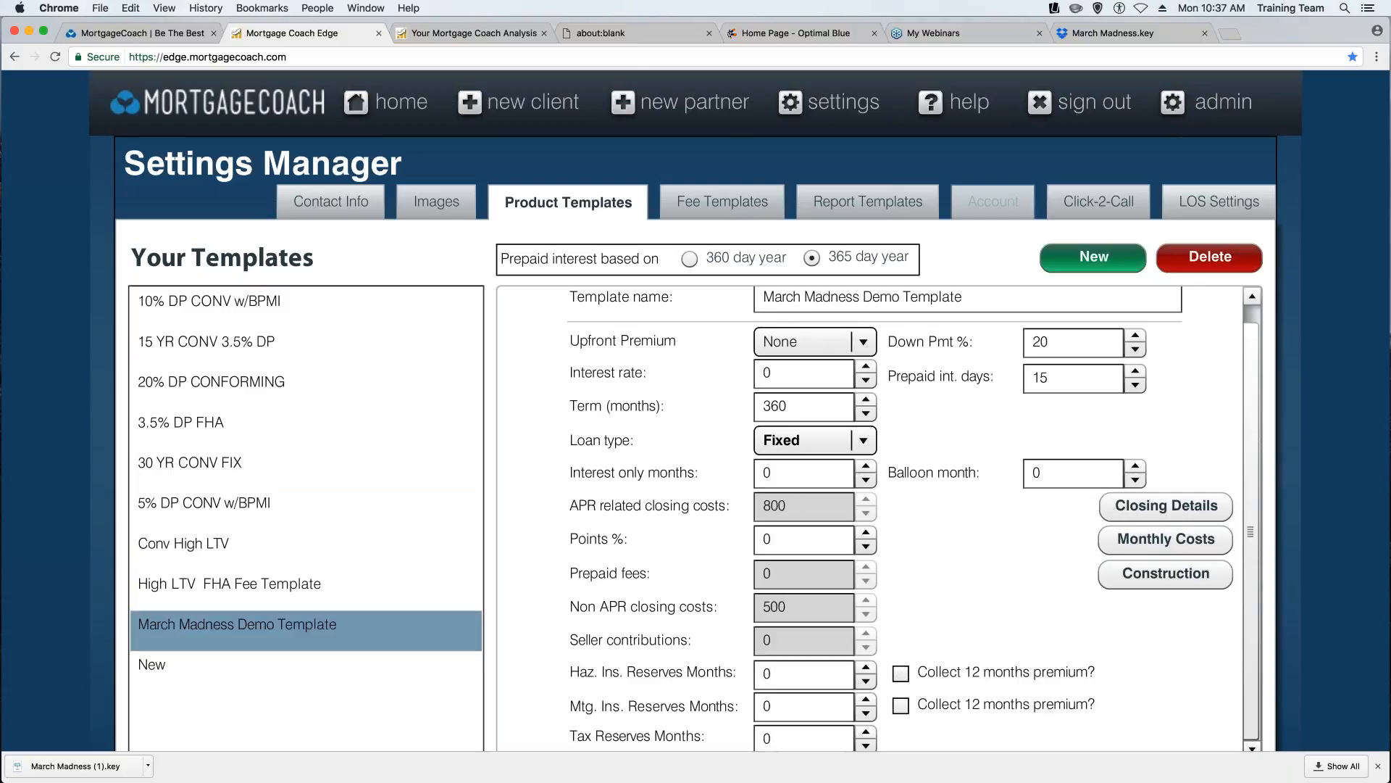
pyautogui.click(1209, 257)
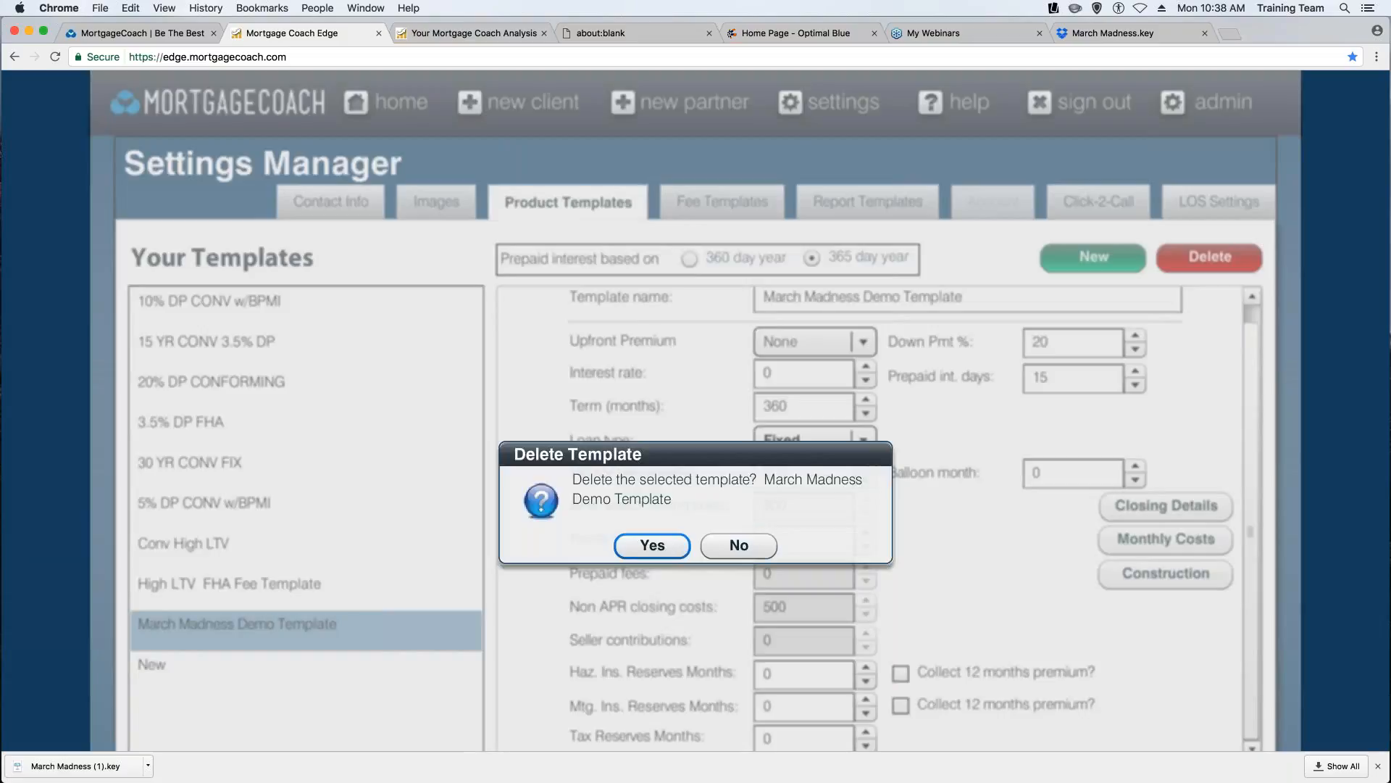
pyautogui.click(652, 545)
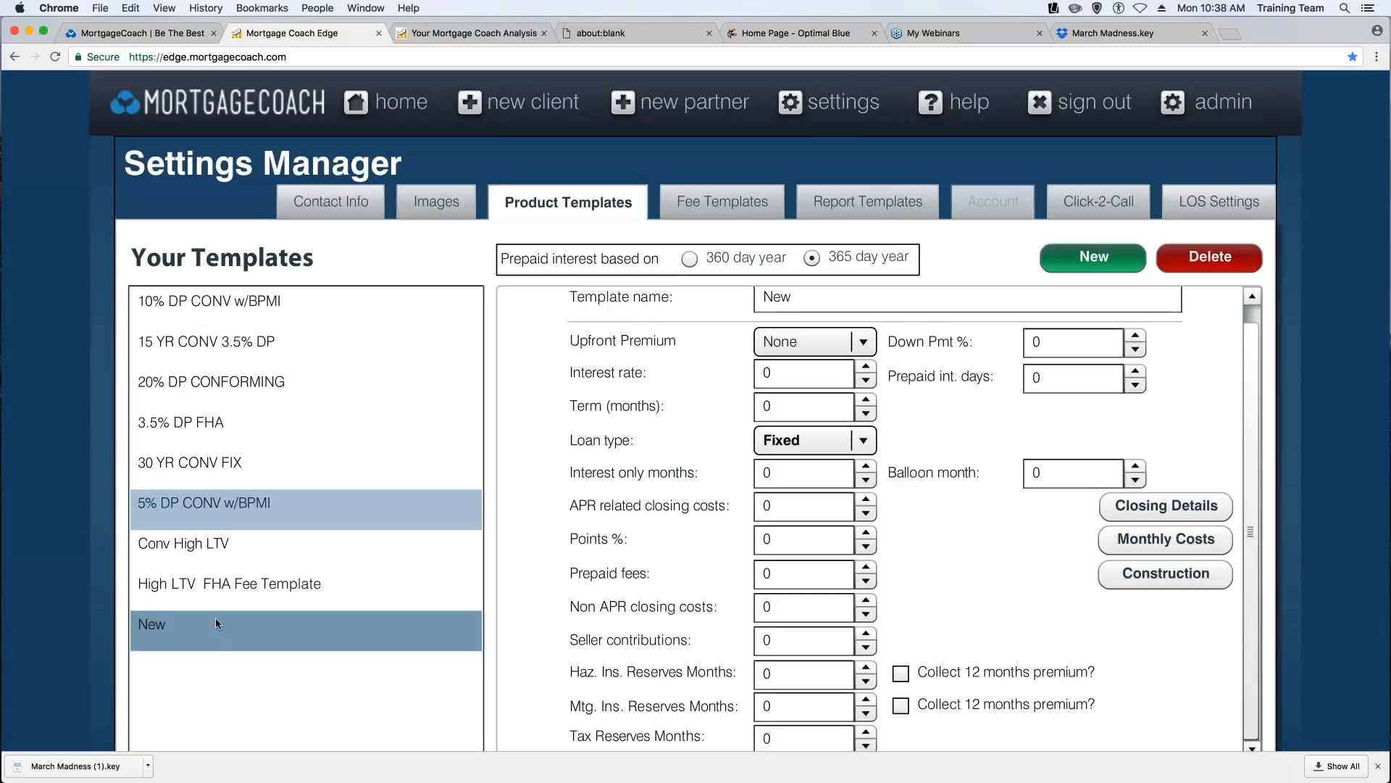
pyautogui.click(1205, 258)
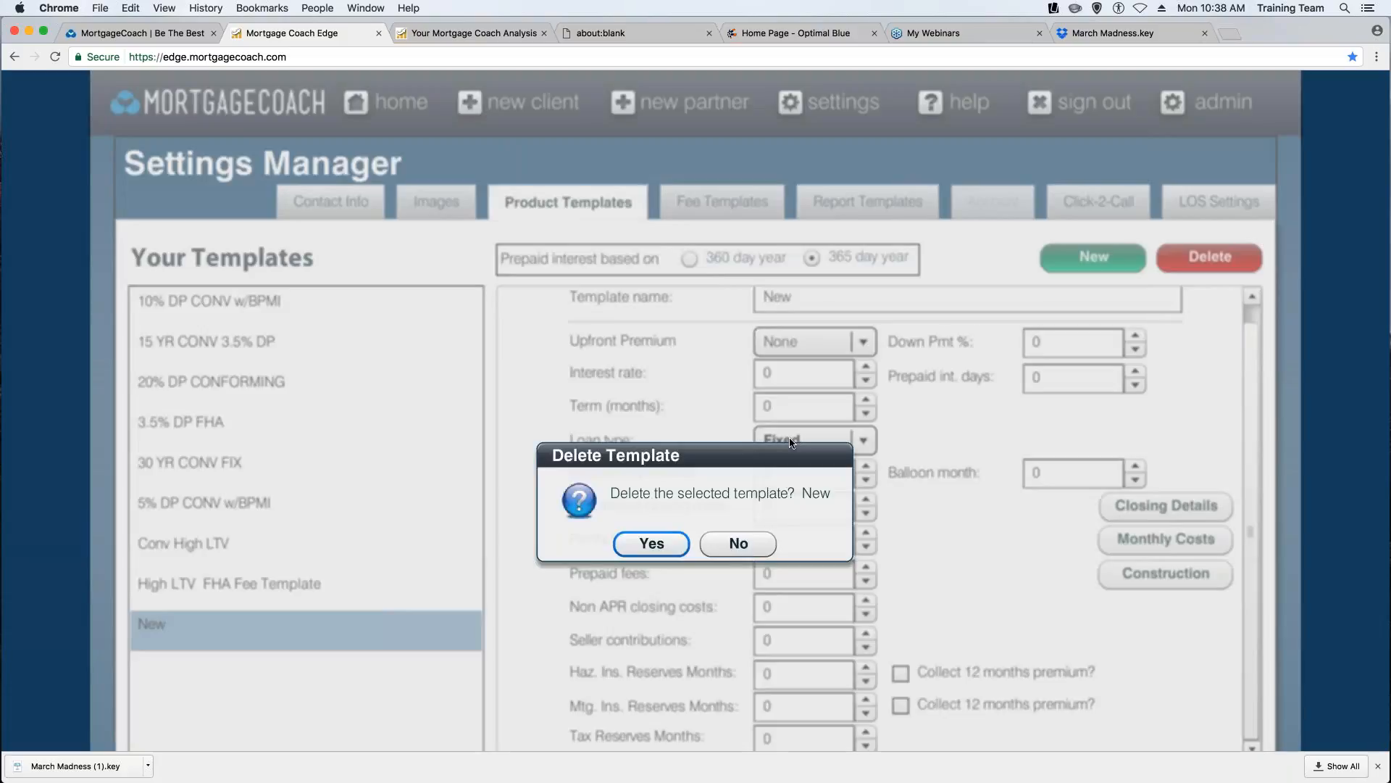
pyautogui.click(650, 543)
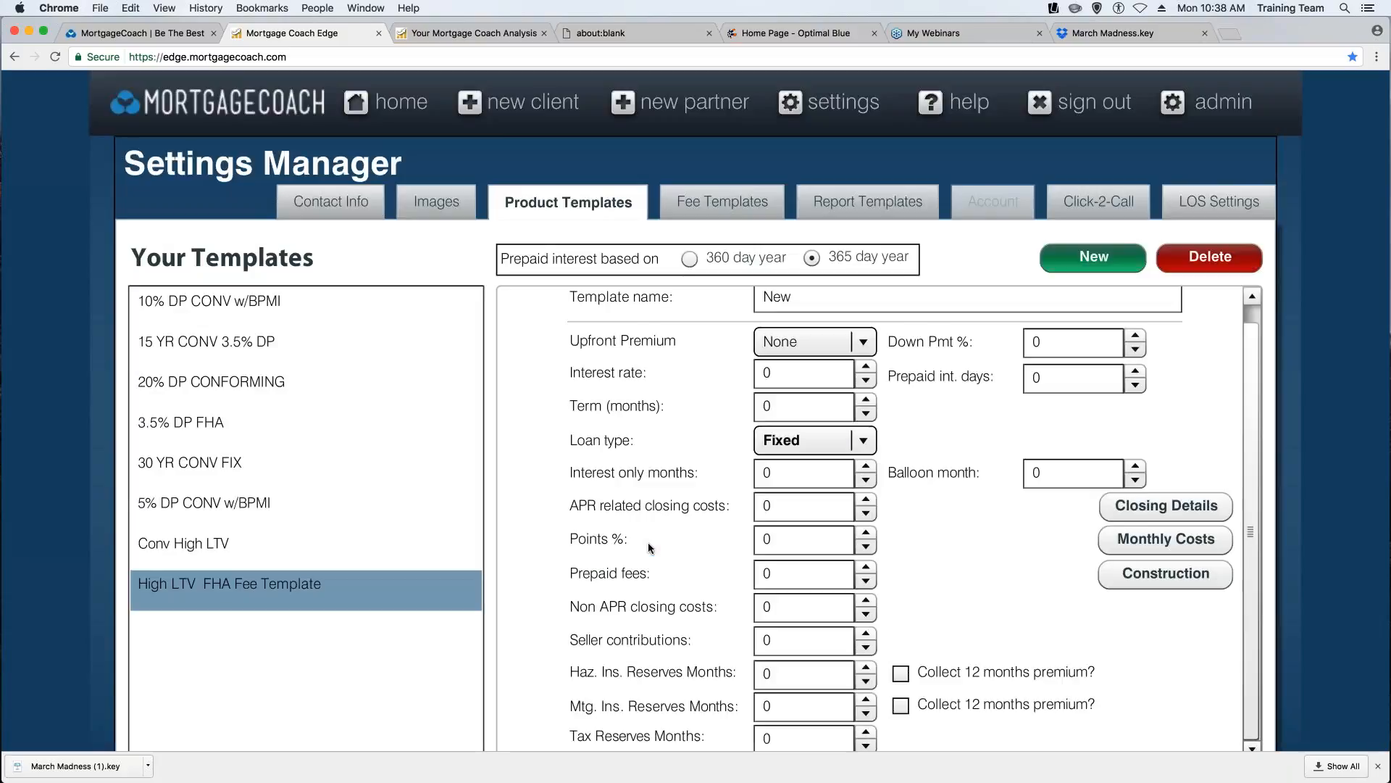
# Delete the March Madness Fee Template from the loan fee templates.
pyautogui.click(721, 206)
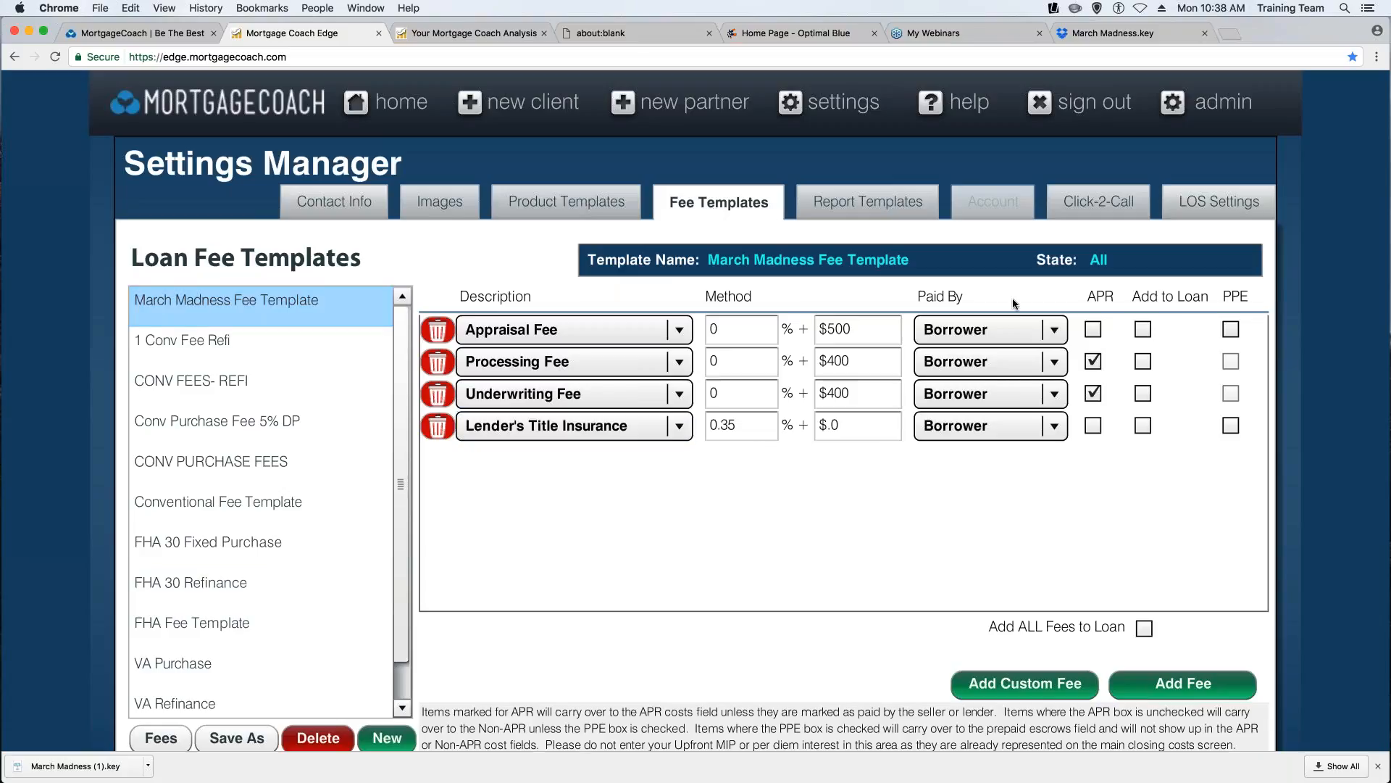
pyautogui.click(318, 737)
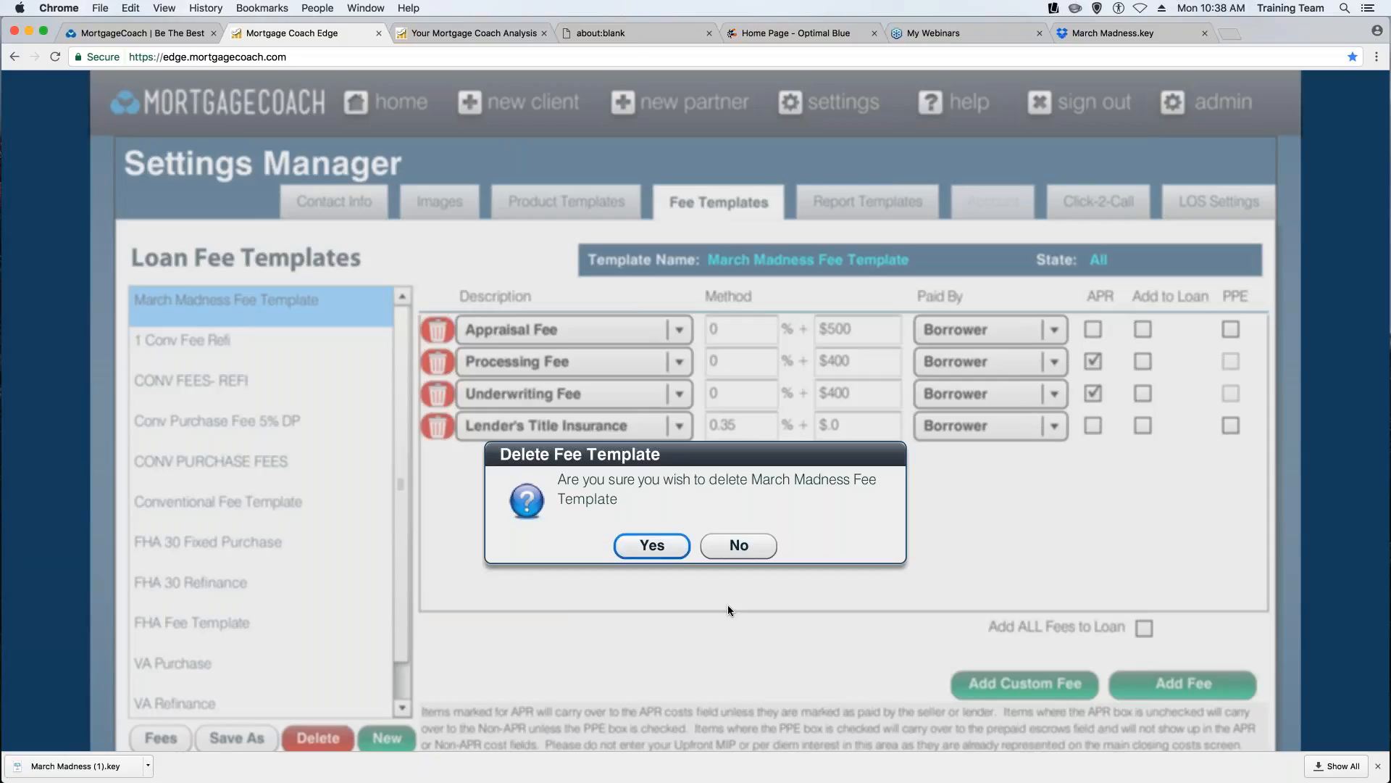
pyautogui.click(653, 547)
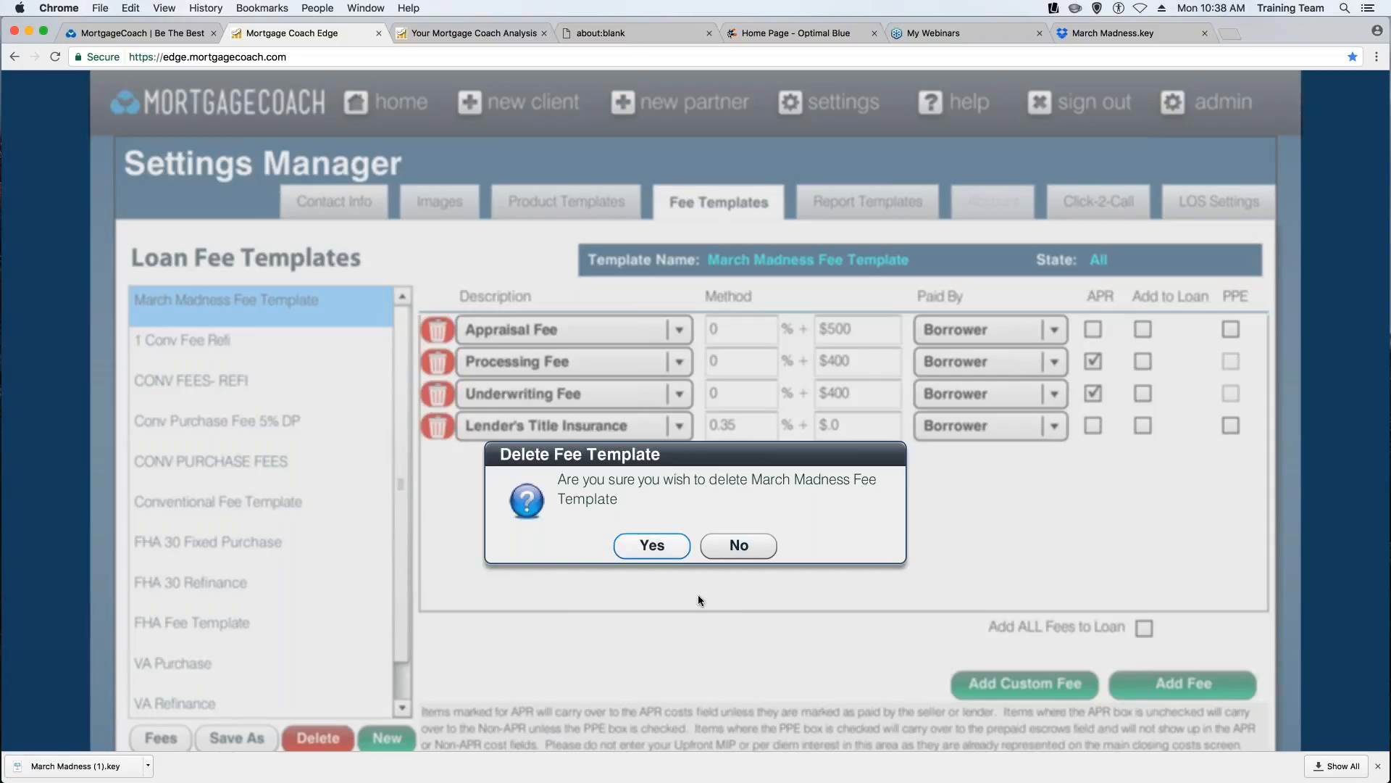